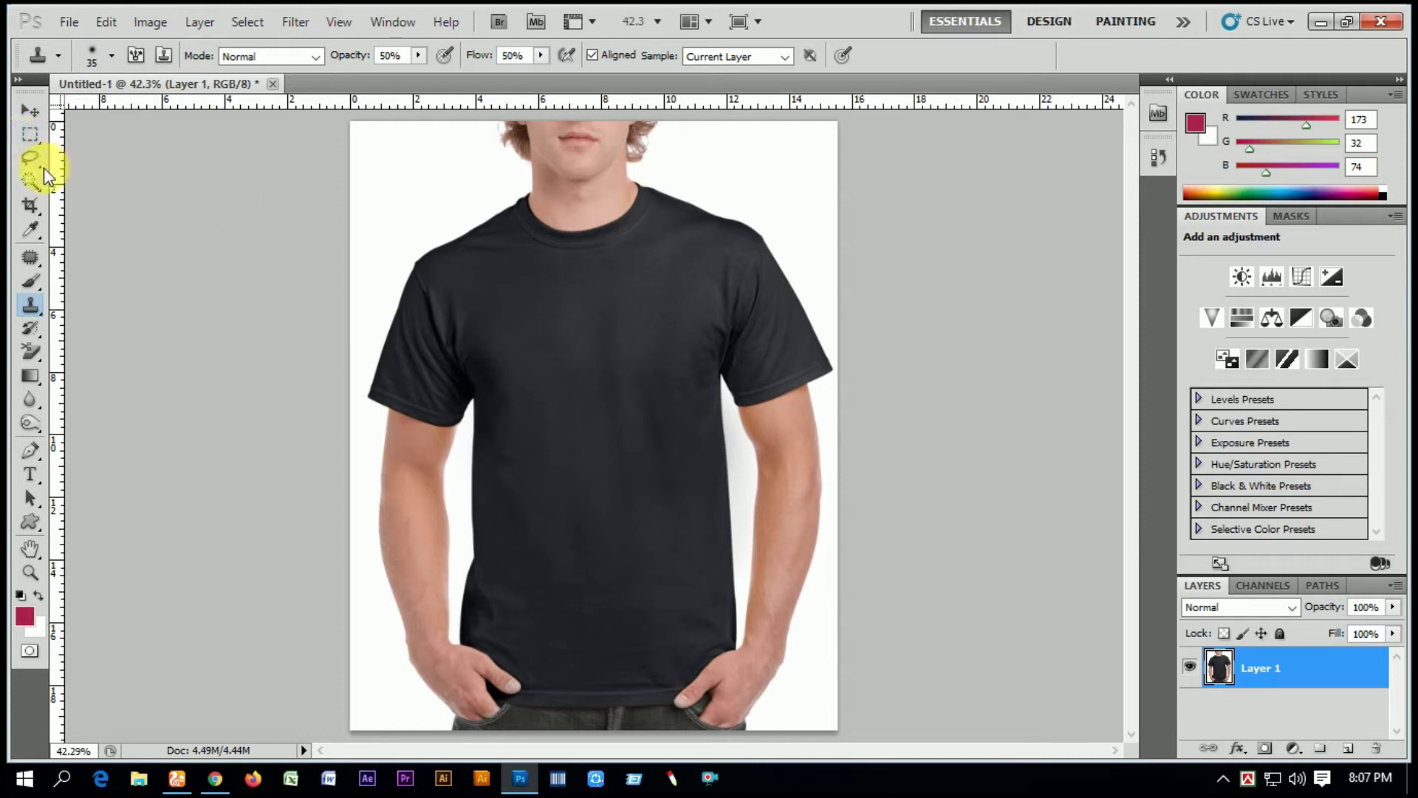
Magic Wand the white background, extend it with Similar, and add the gap beside the arm
click(28, 185)
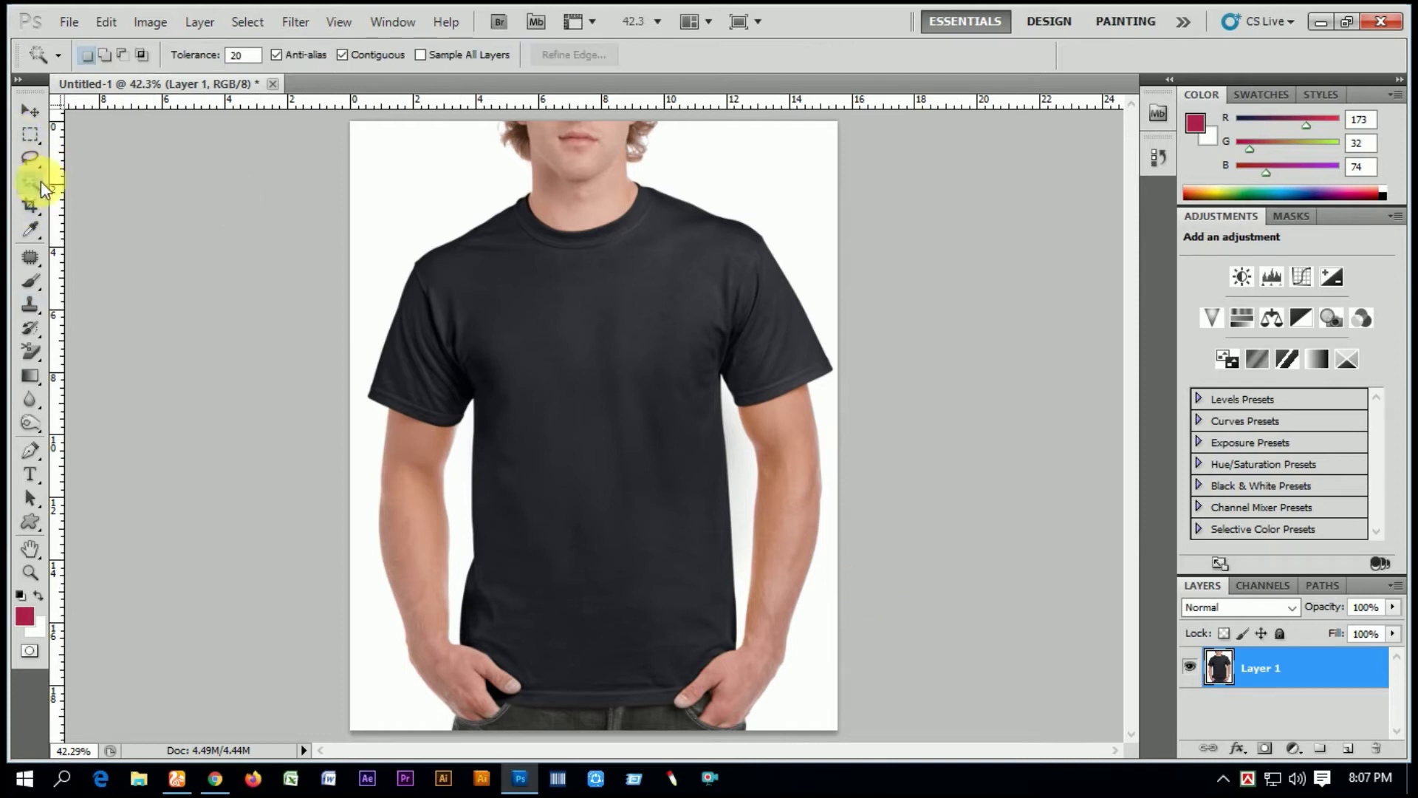
right_click(406, 174)
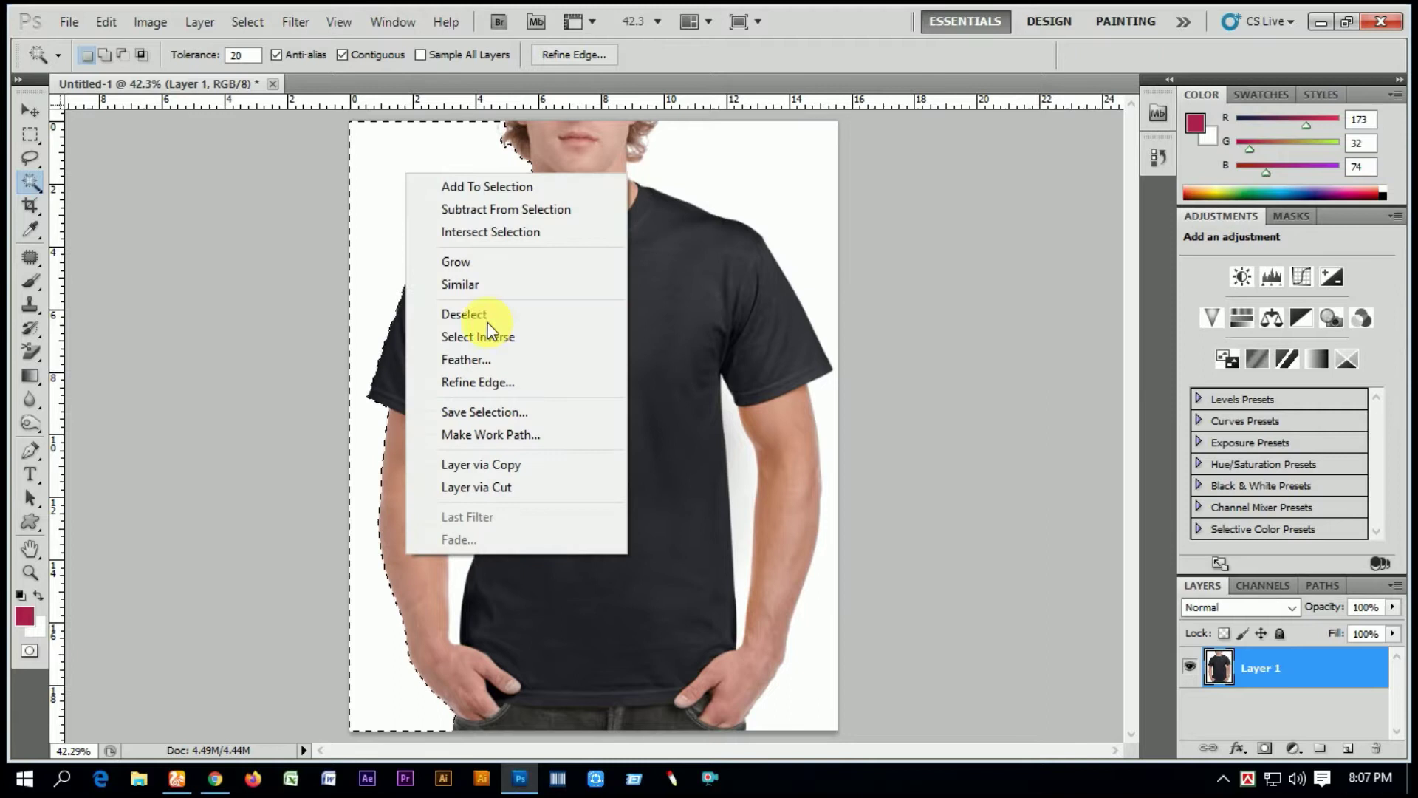
click(478, 290)
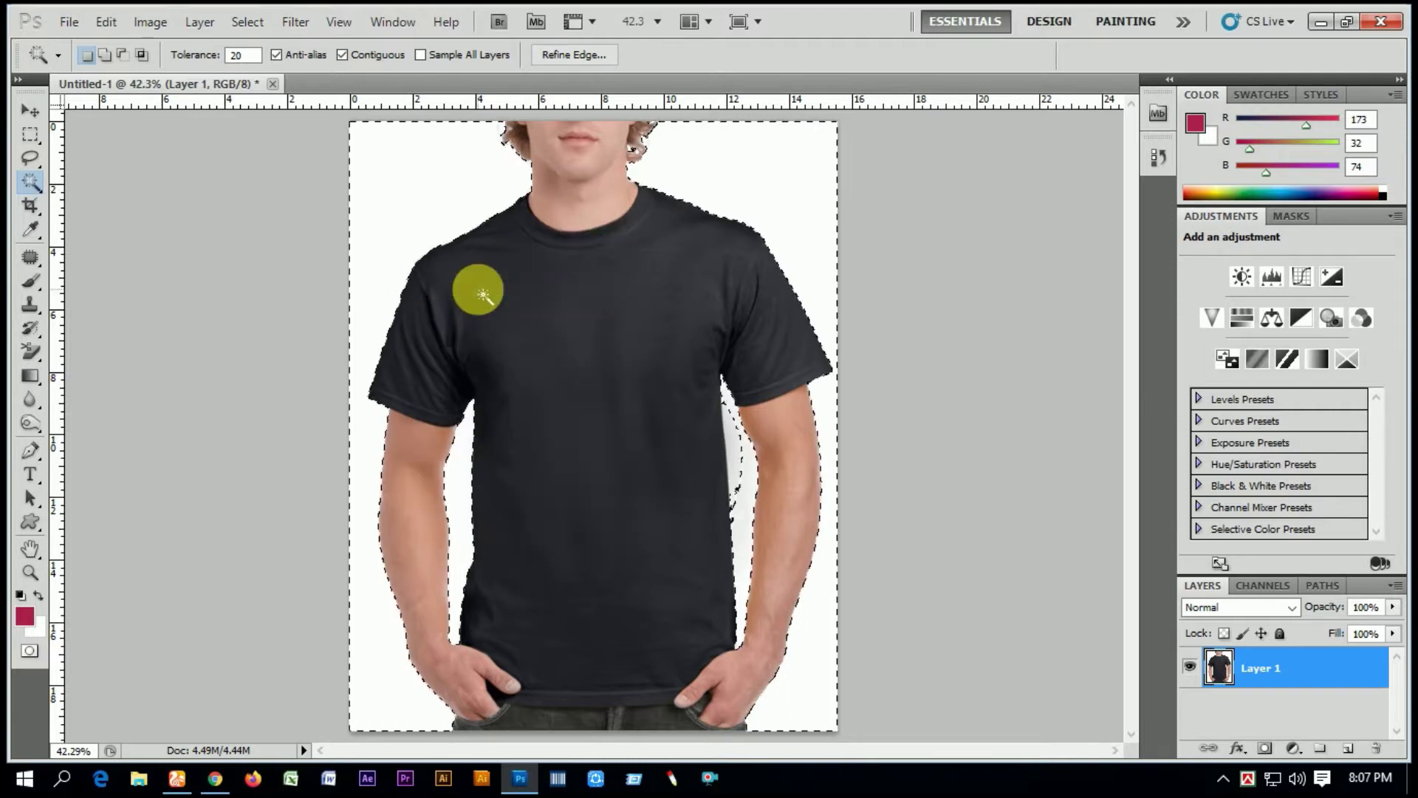
shift+click(734, 451)
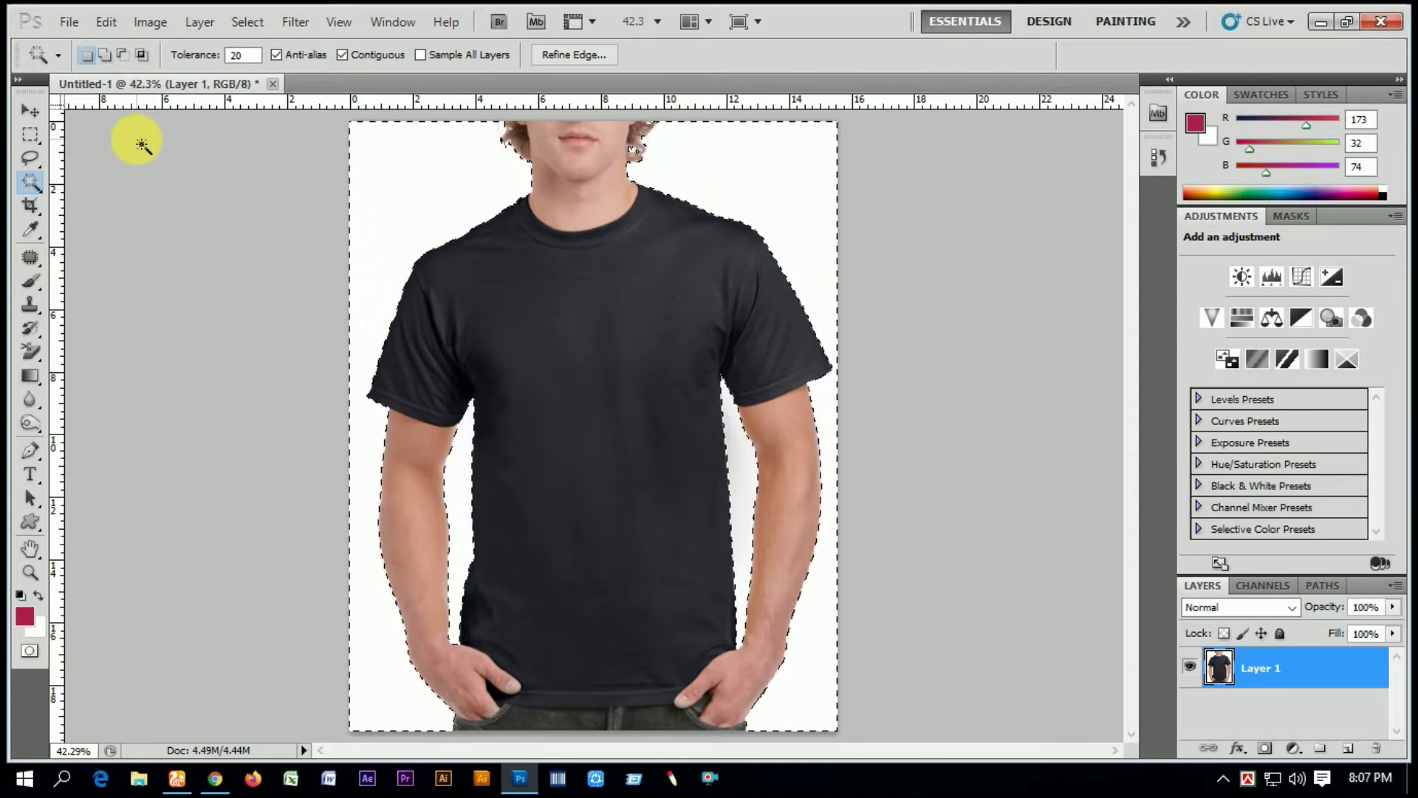
Zoom in on the head and Lasso-add the curly hair to the selection
click(30, 157)
key(ctrl+plus)
drag(697, 155, 674, 221)
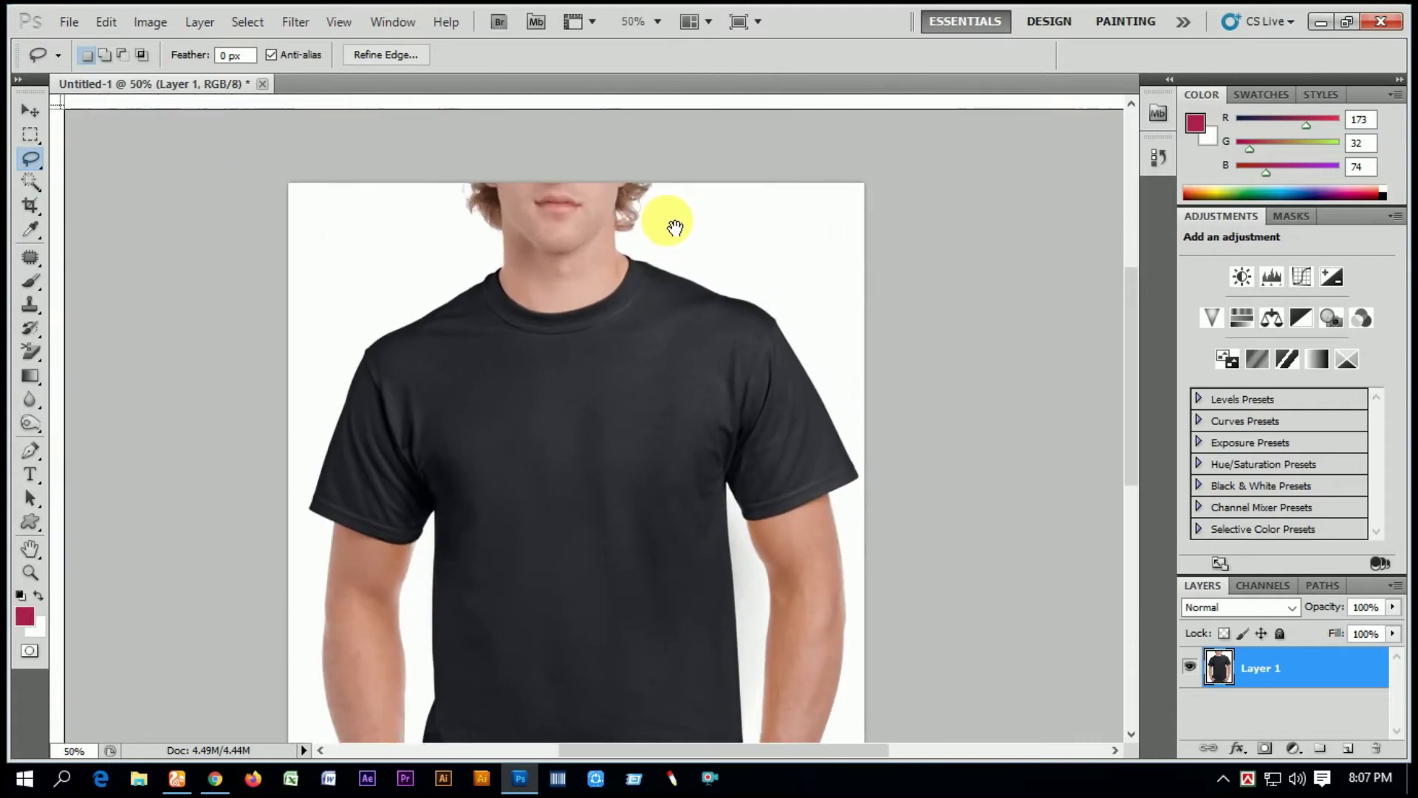
key(ctrl+plus)
drag(557, 265, 605, 281)
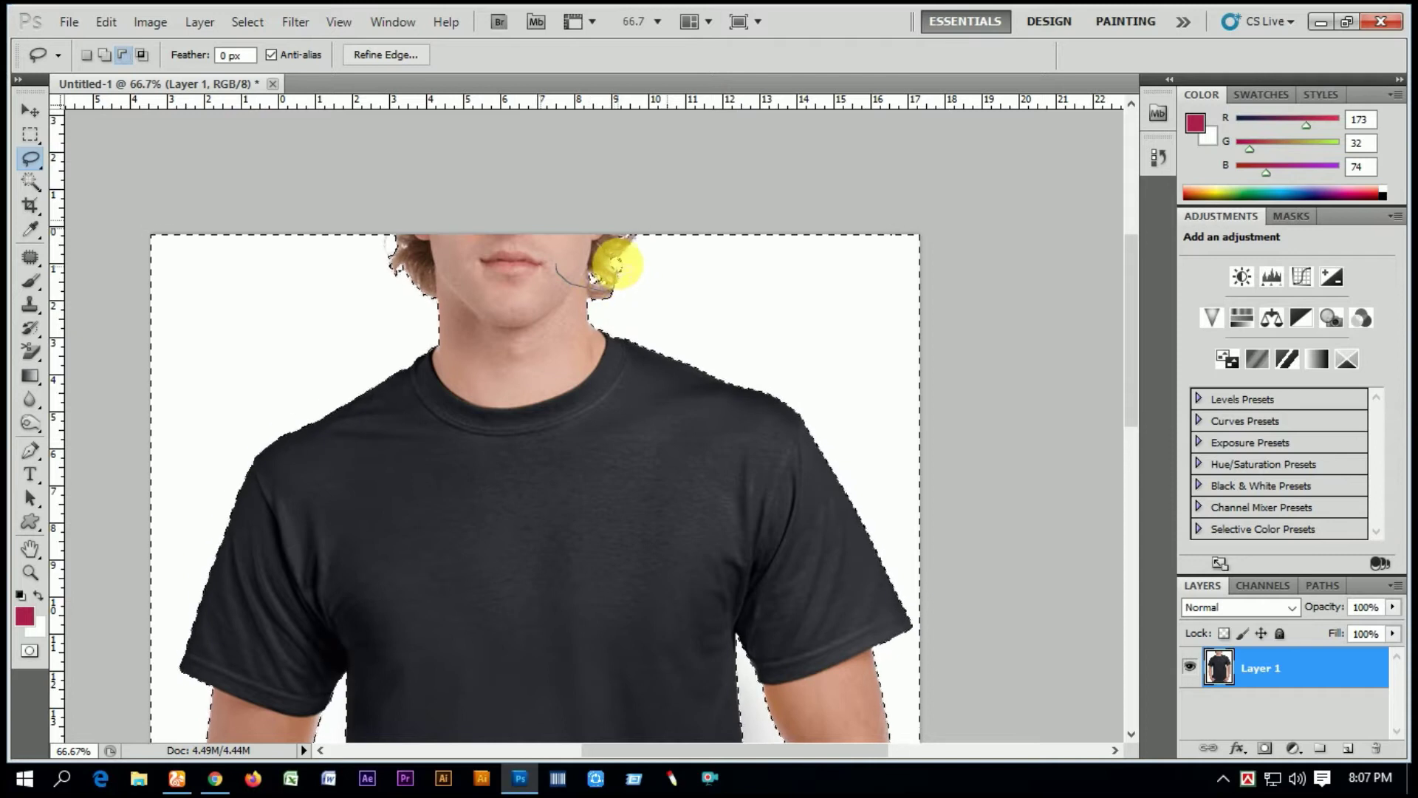
drag(604, 279, 529, 180)
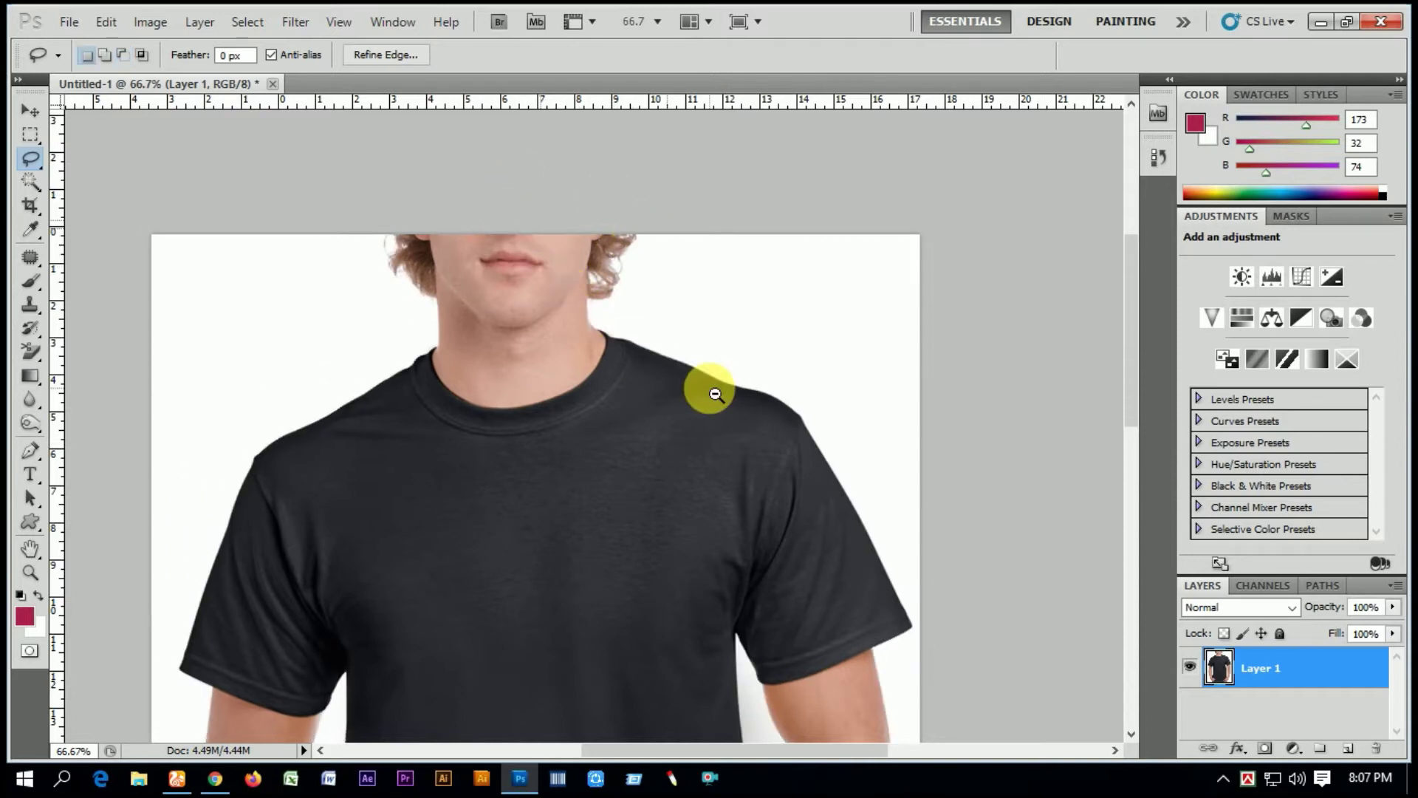
Delete the selected white background and deselect
key(ctrl+minus)
key(ctrl+minus)
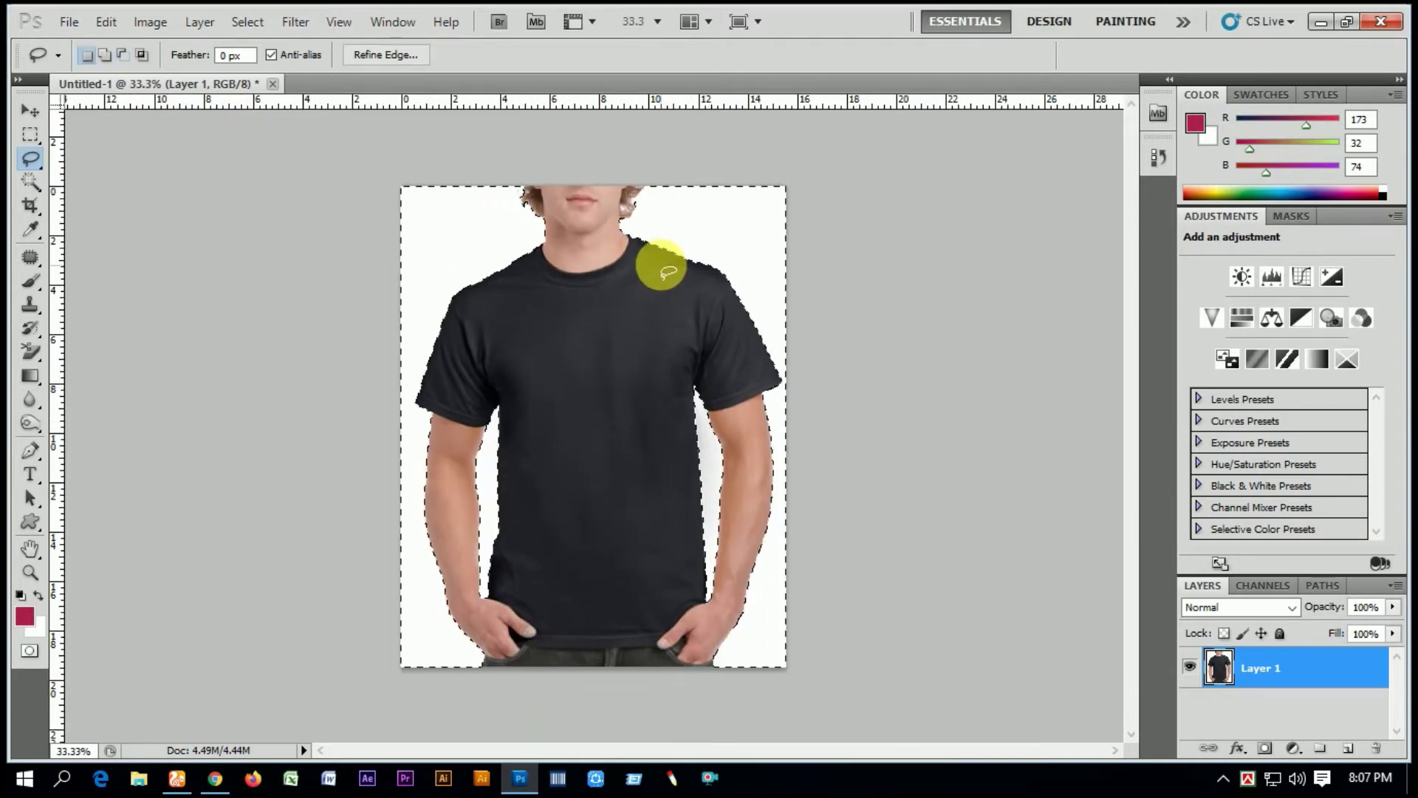
key(Delete)
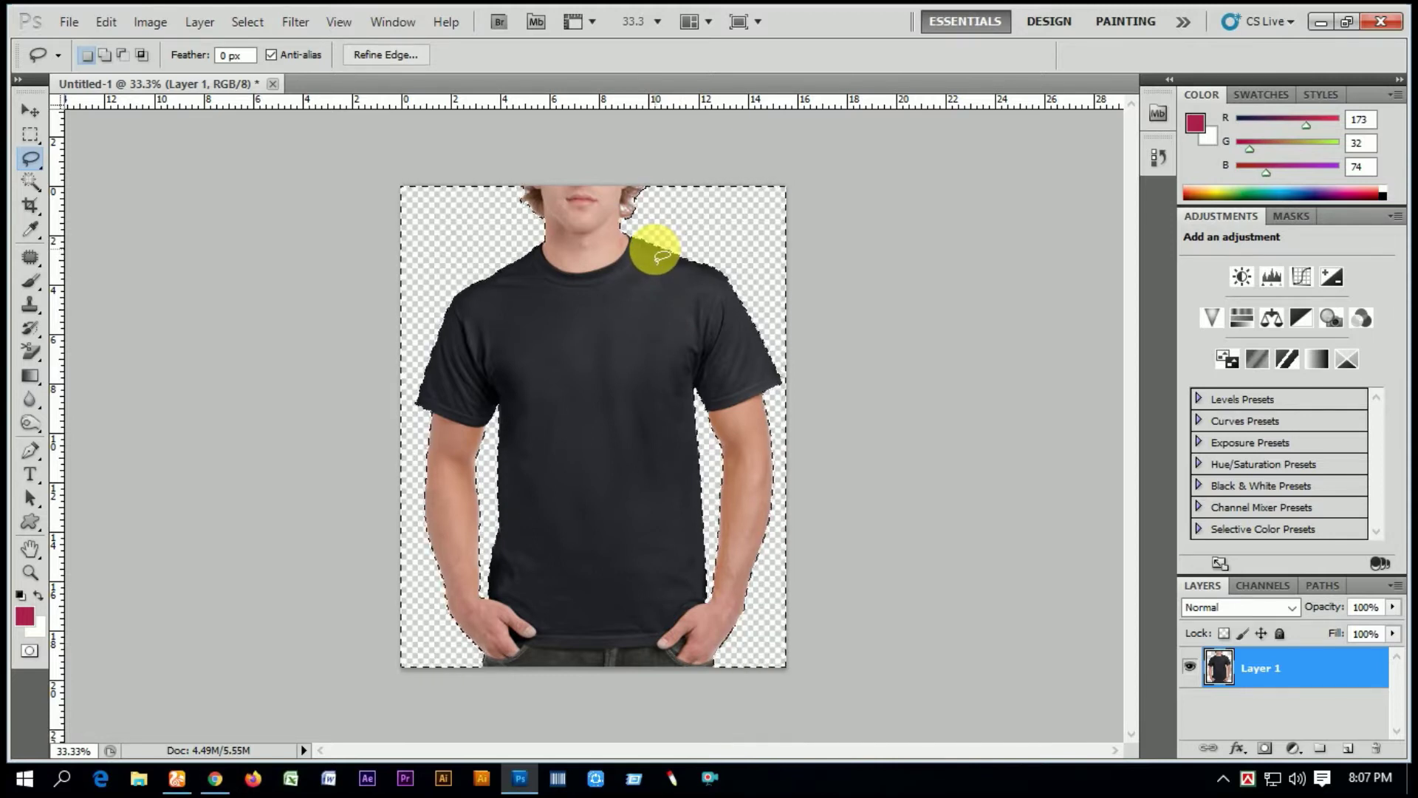
key(ctrl+d)
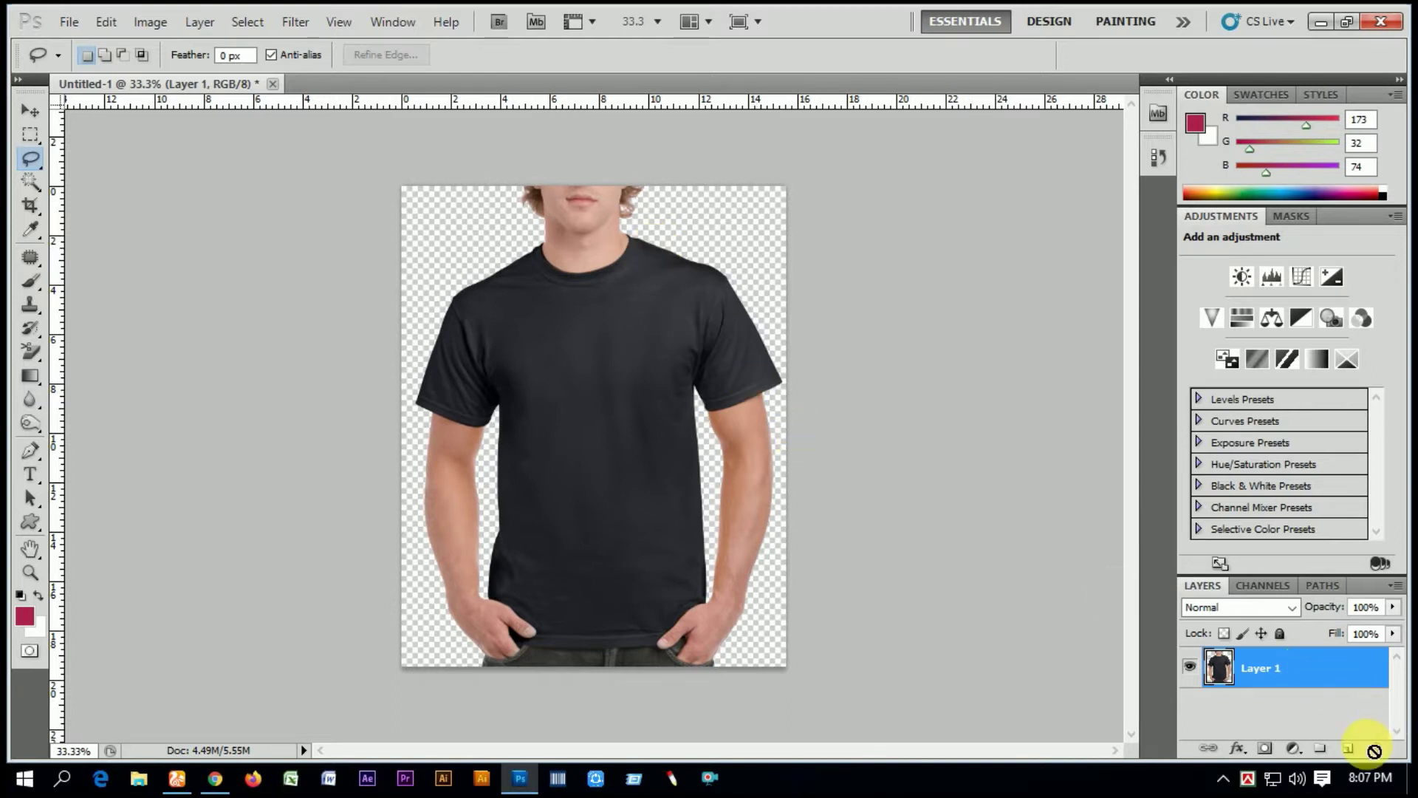
Duplicate Layer 1 and Magic Wand the black shirt, adding armpits, both sleeves and collar
drag(1299, 680, 1349, 749)
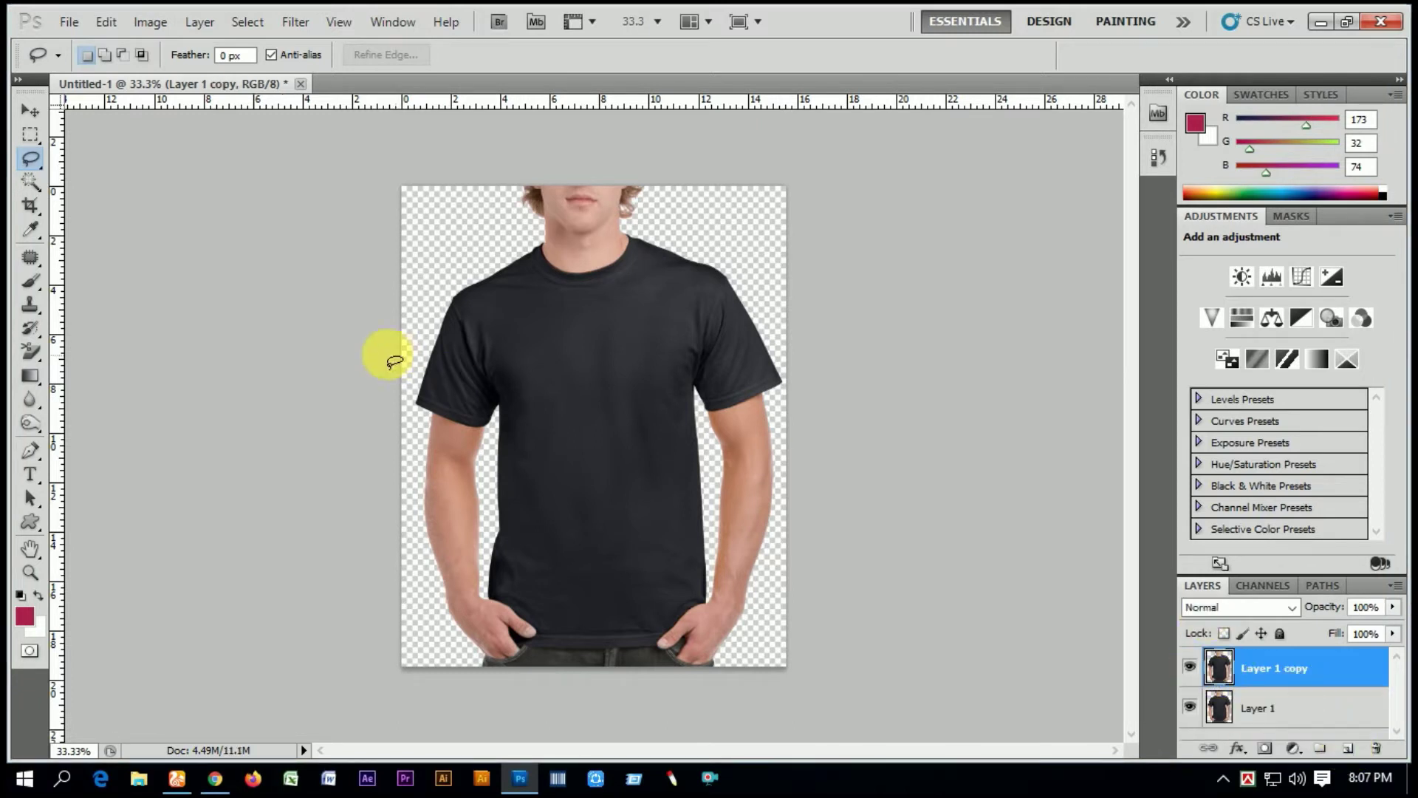
click(31, 182)
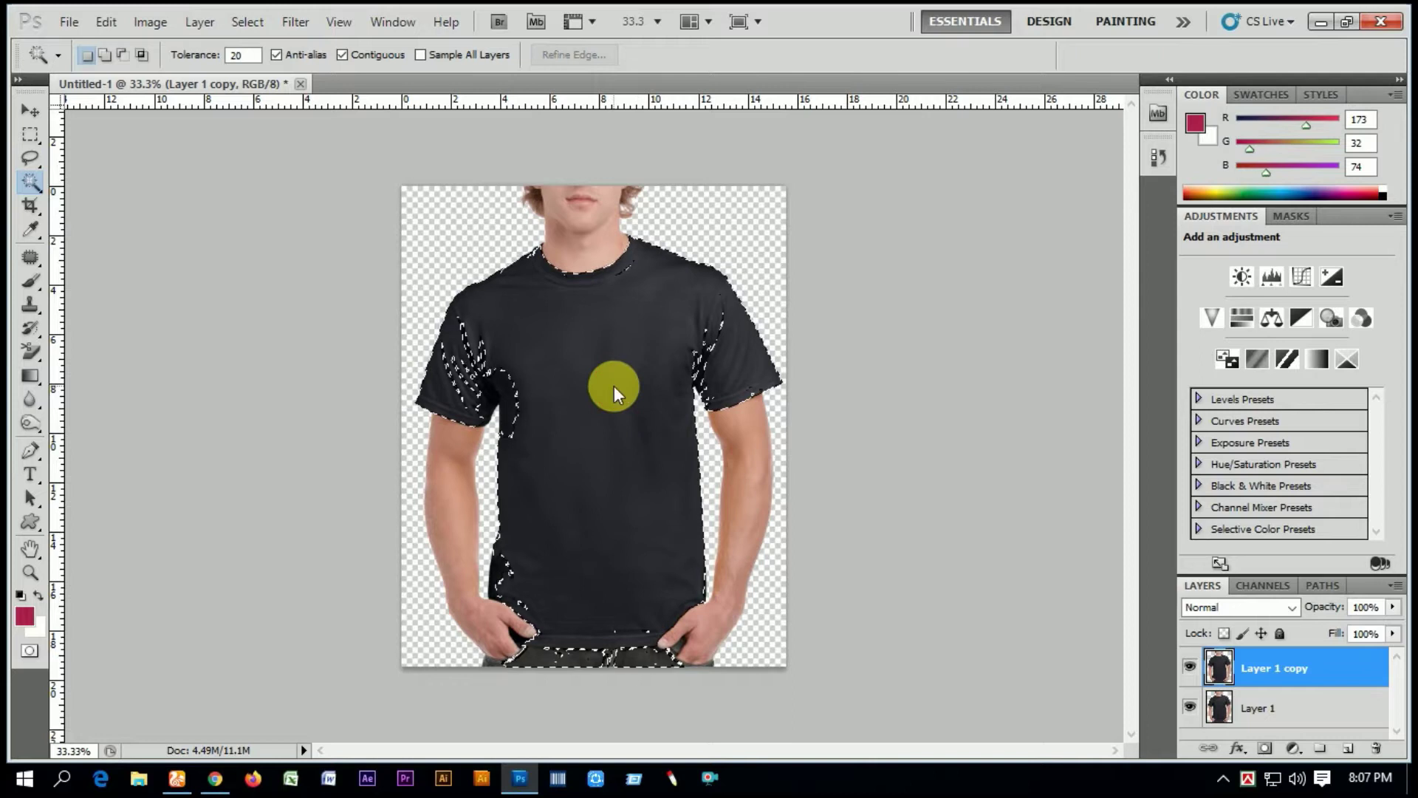
shift+click(468, 366)
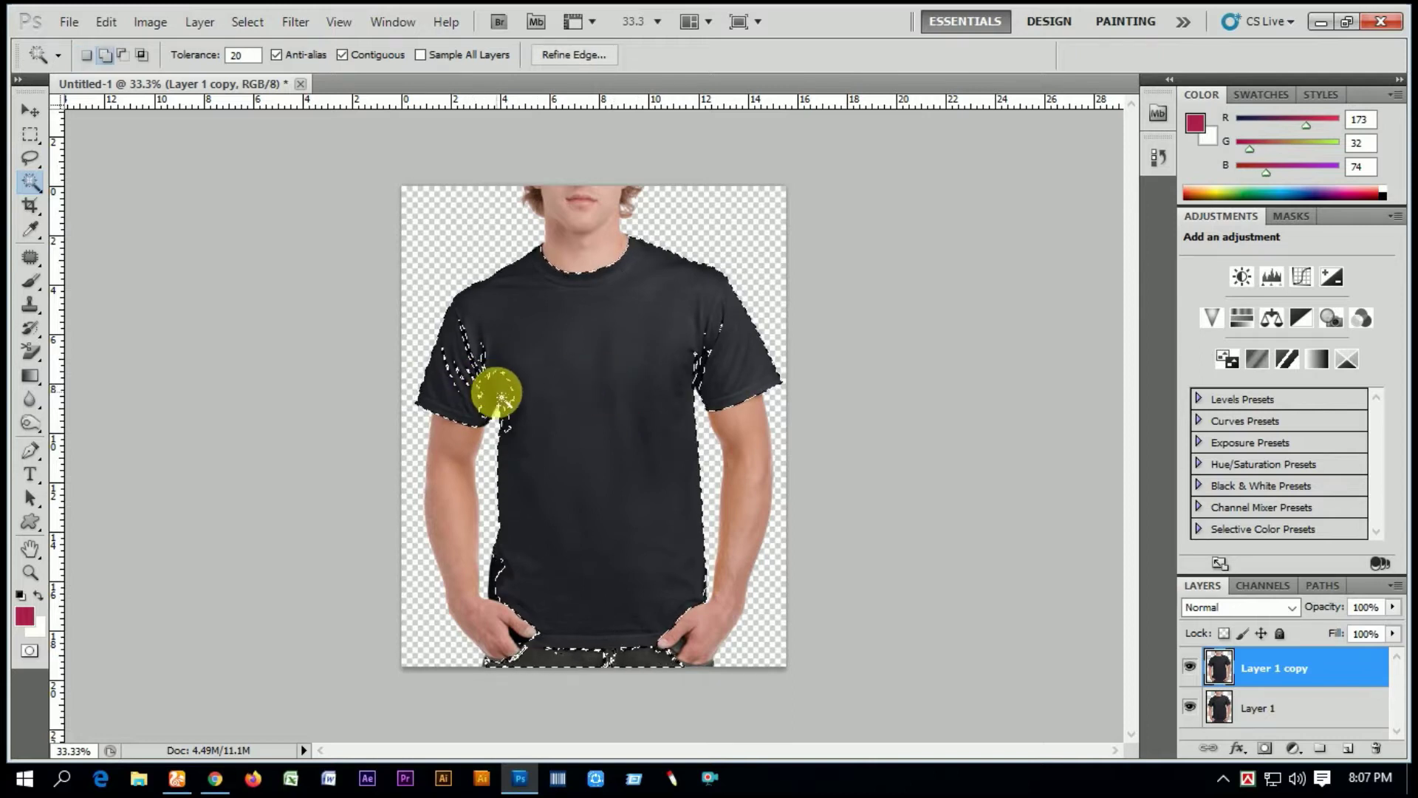
click(477, 387)
click(456, 376)
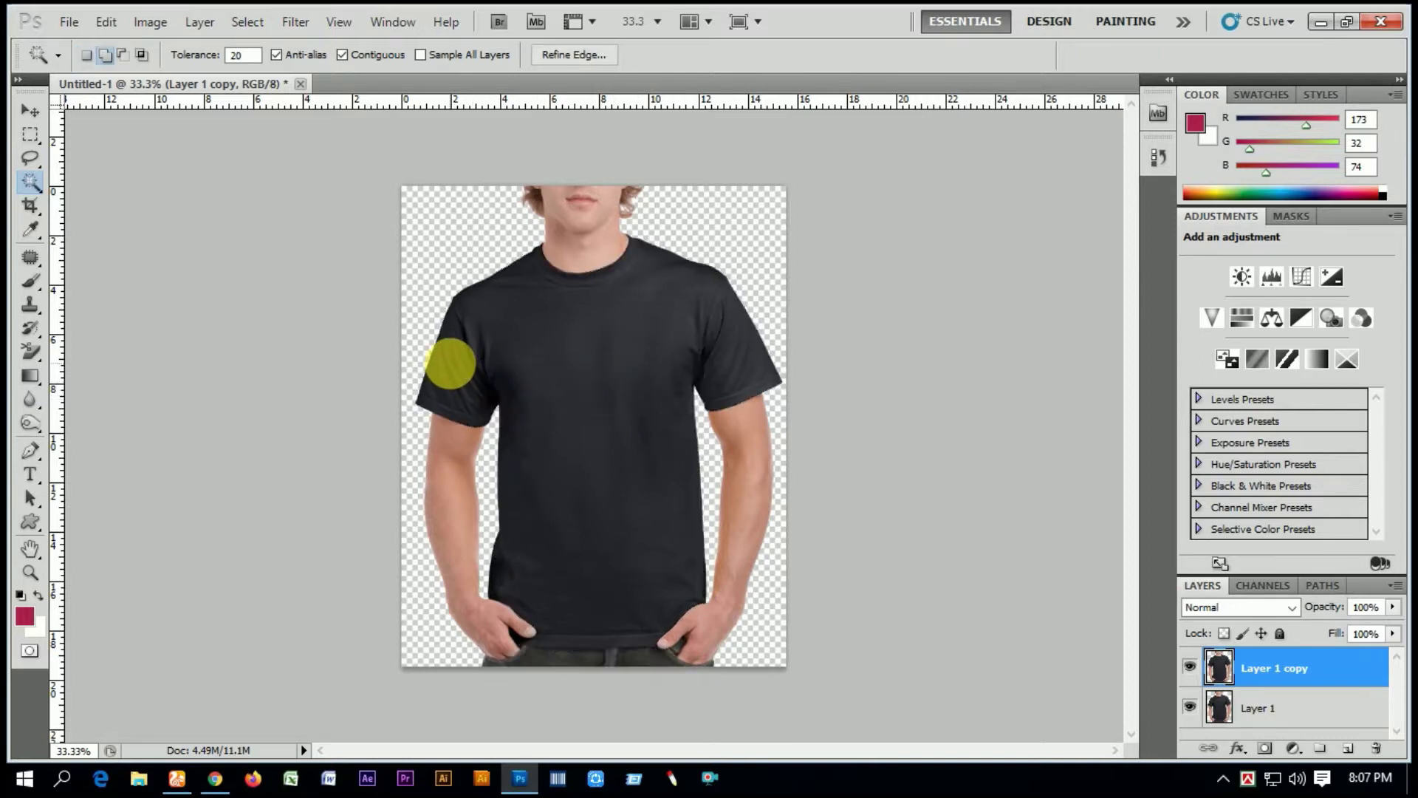
click(706, 360)
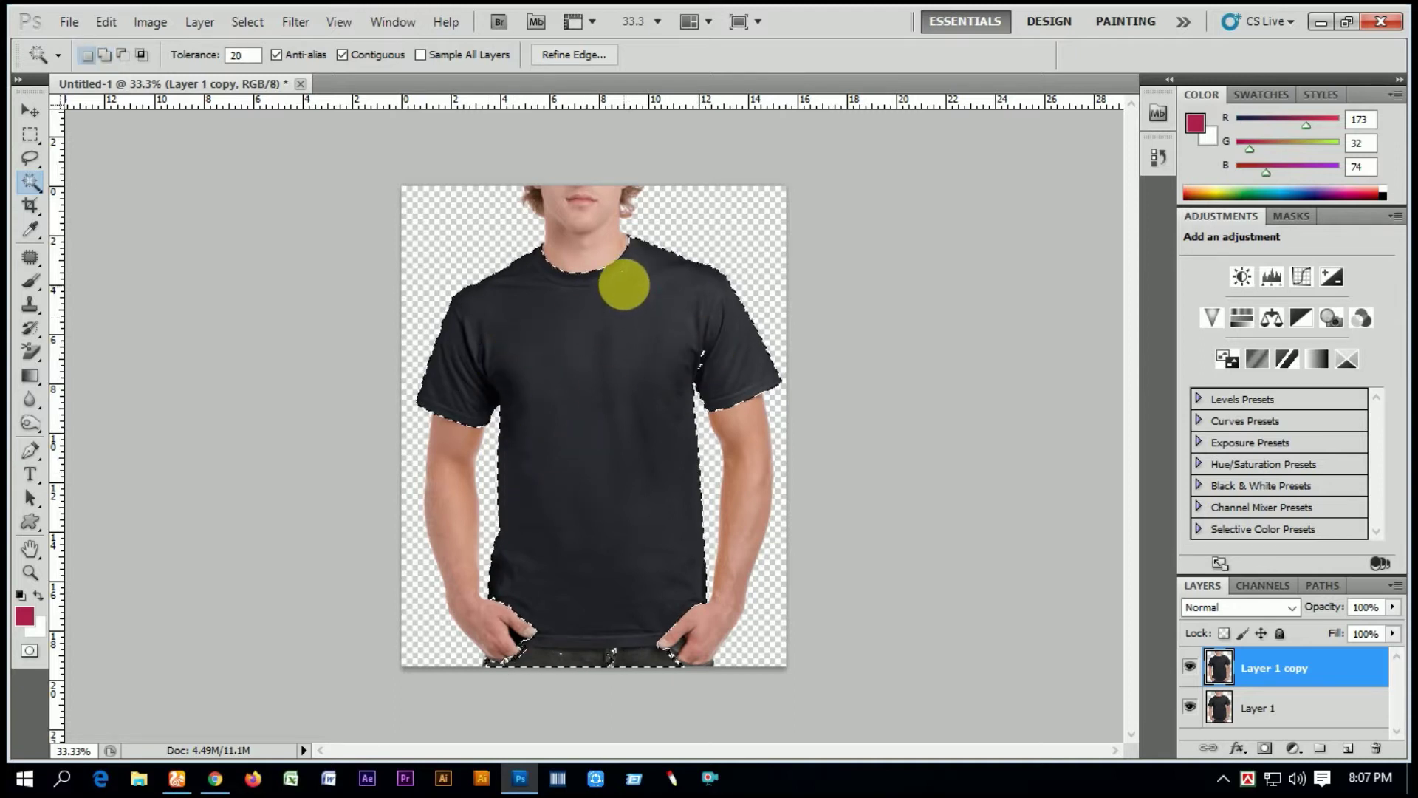
shift+click(640, 272)
shift+click(703, 359)
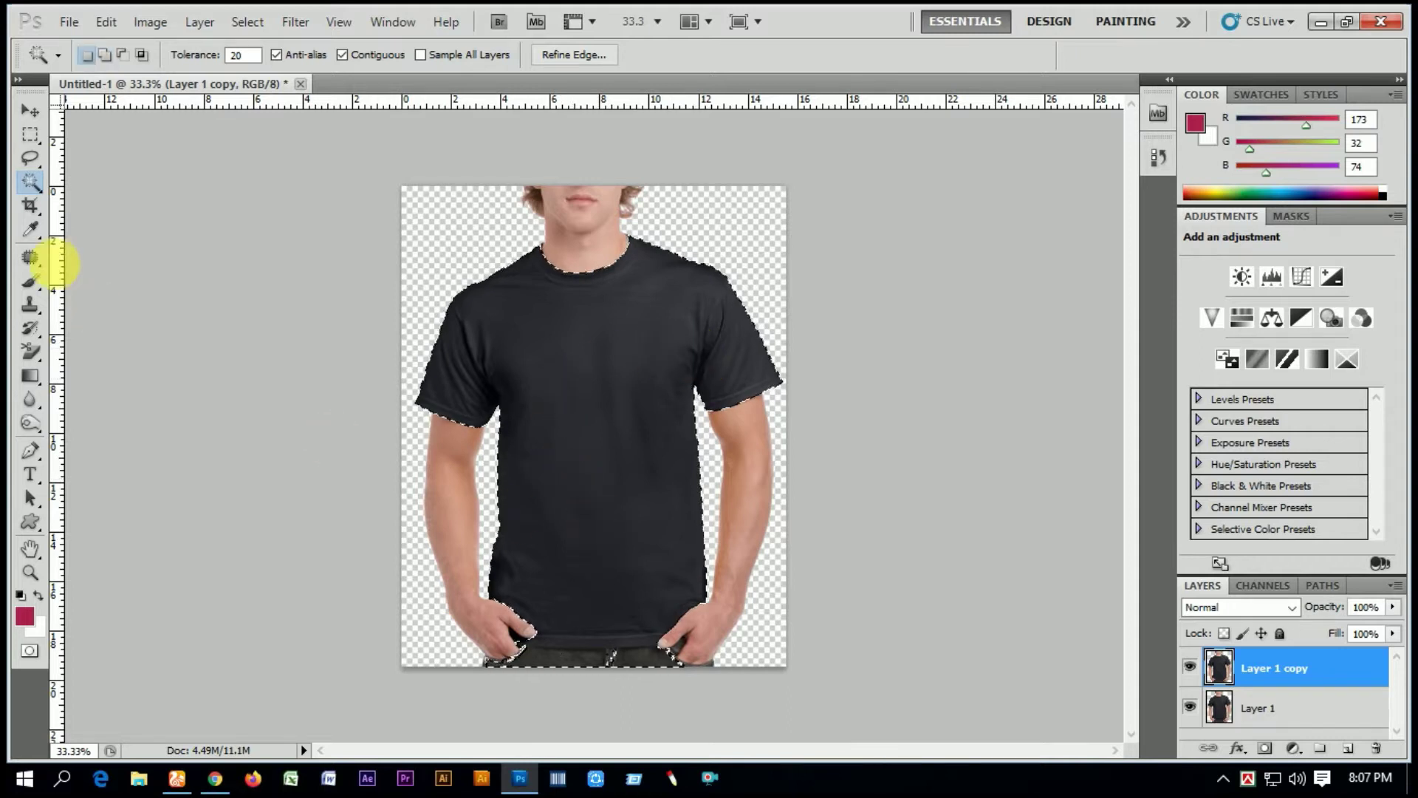
Zoom to the hem and Lasso the jeans out of the shirt selection
click(29, 157)
ctrl+click(650, 591)
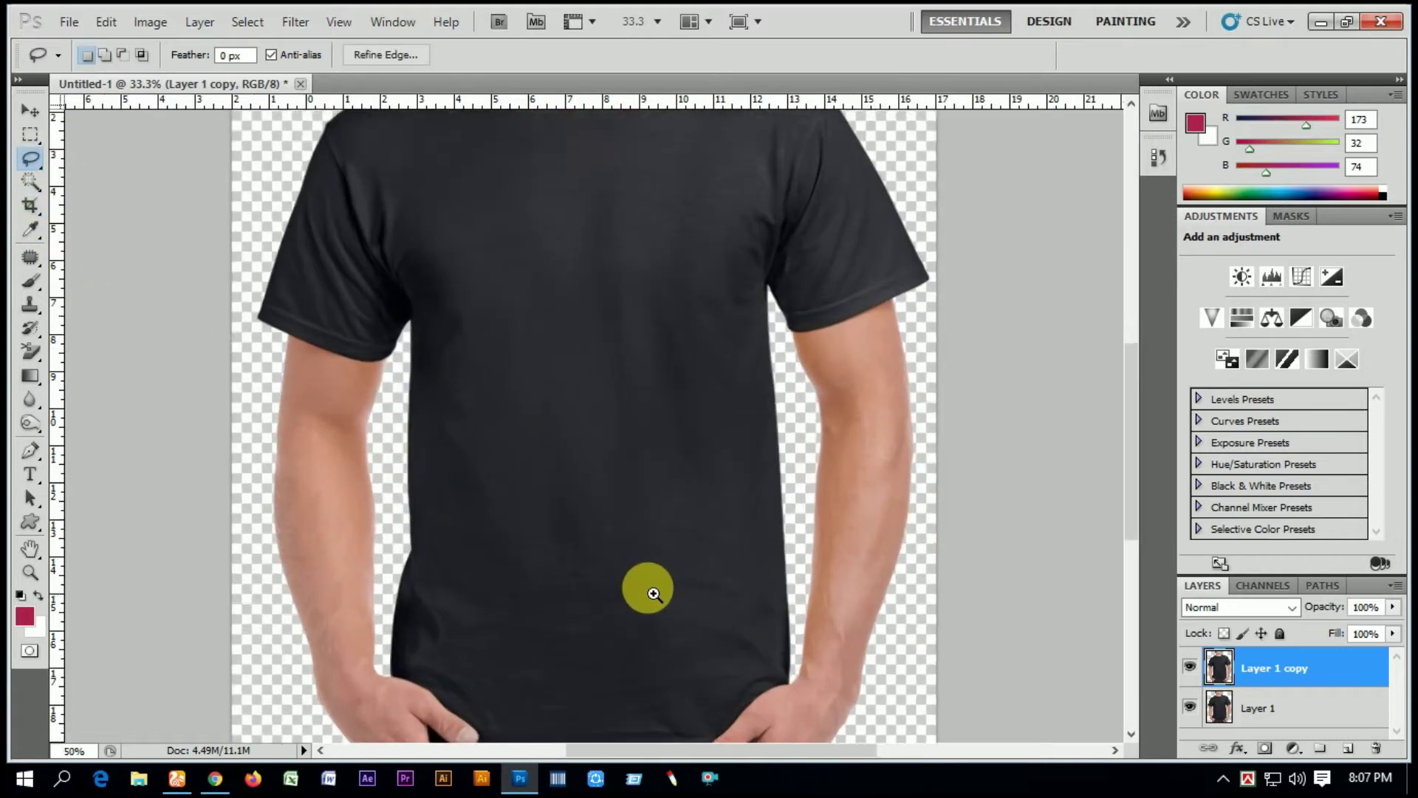
scroll(653, 593, down, 3)
ctrl+click(642, 415)
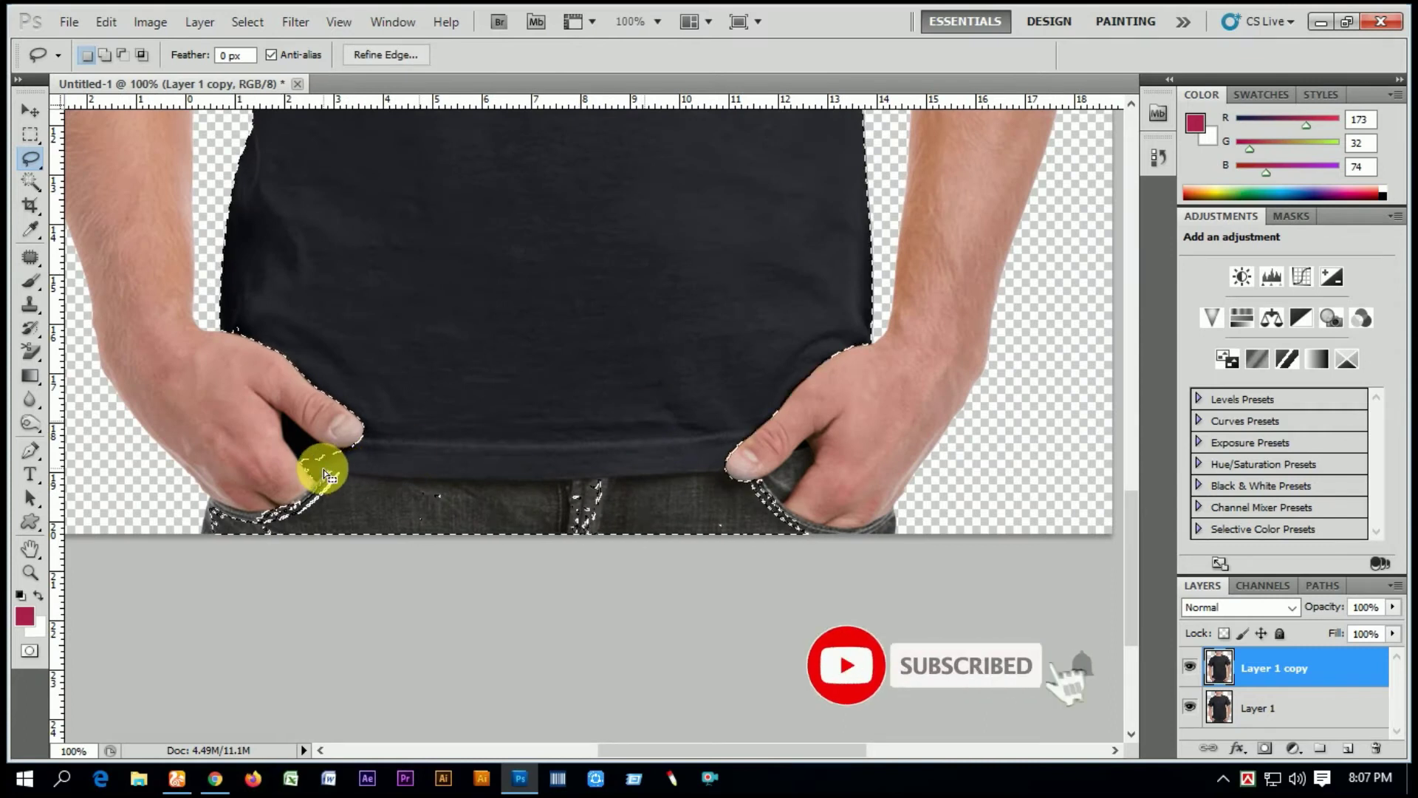
click(32, 185)
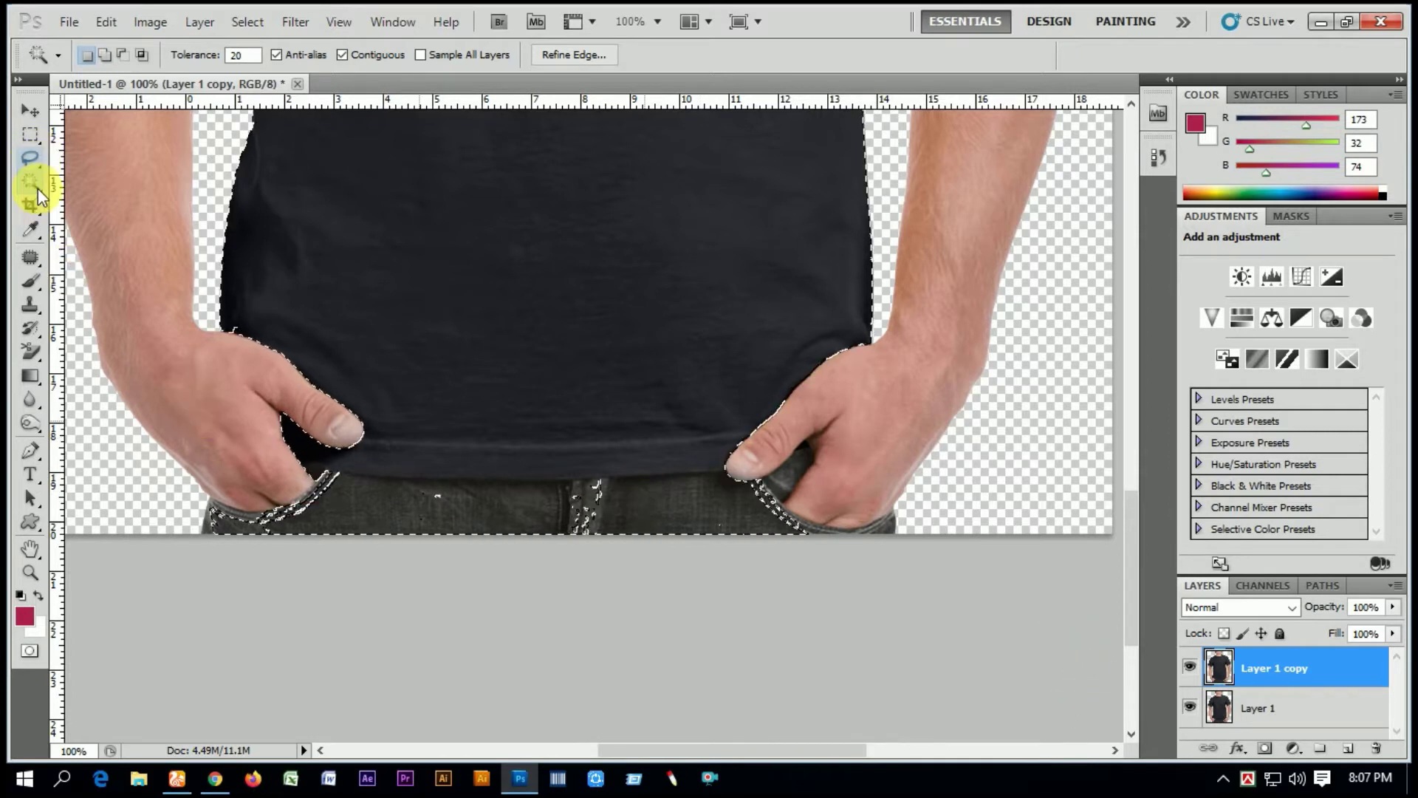
click(30, 157)
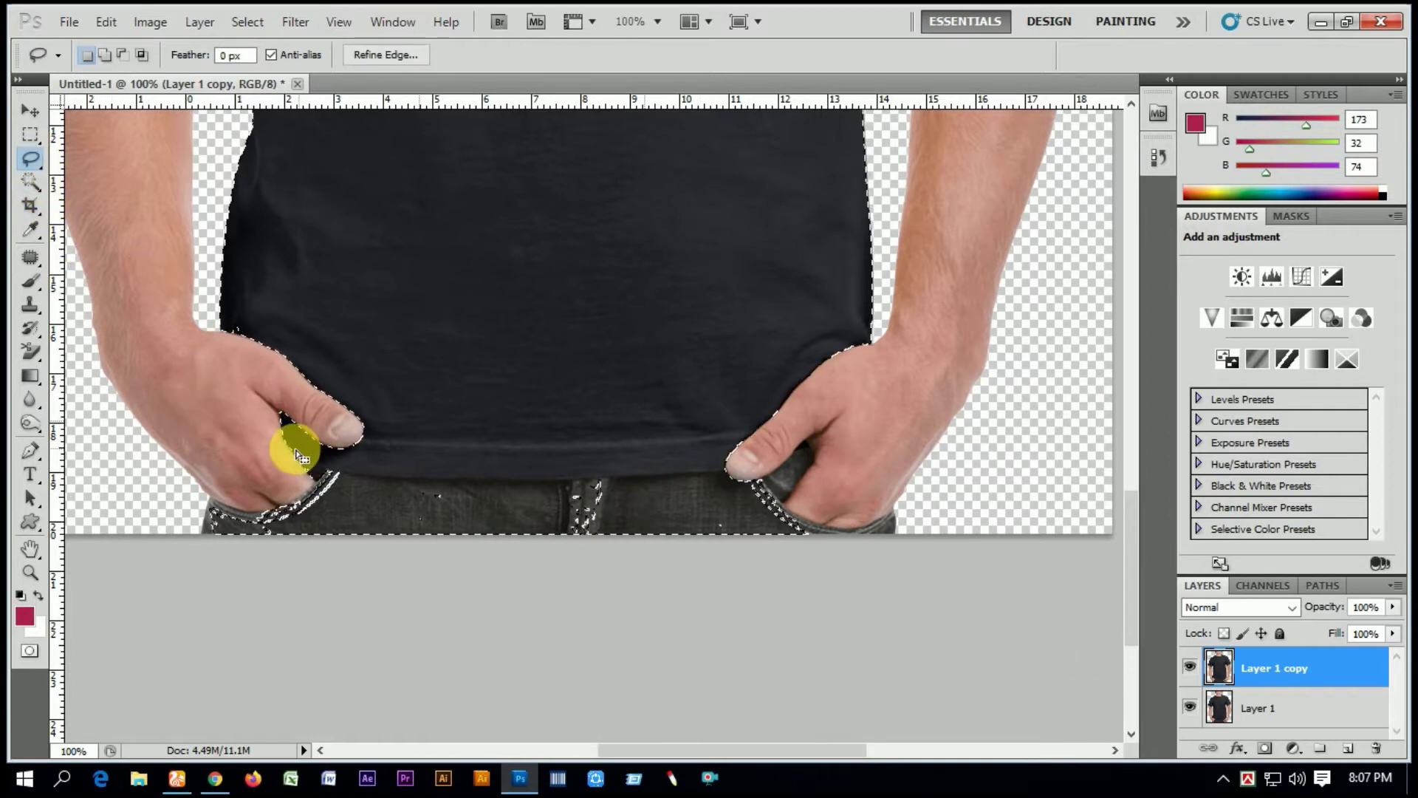
drag(347, 478, 512, 484)
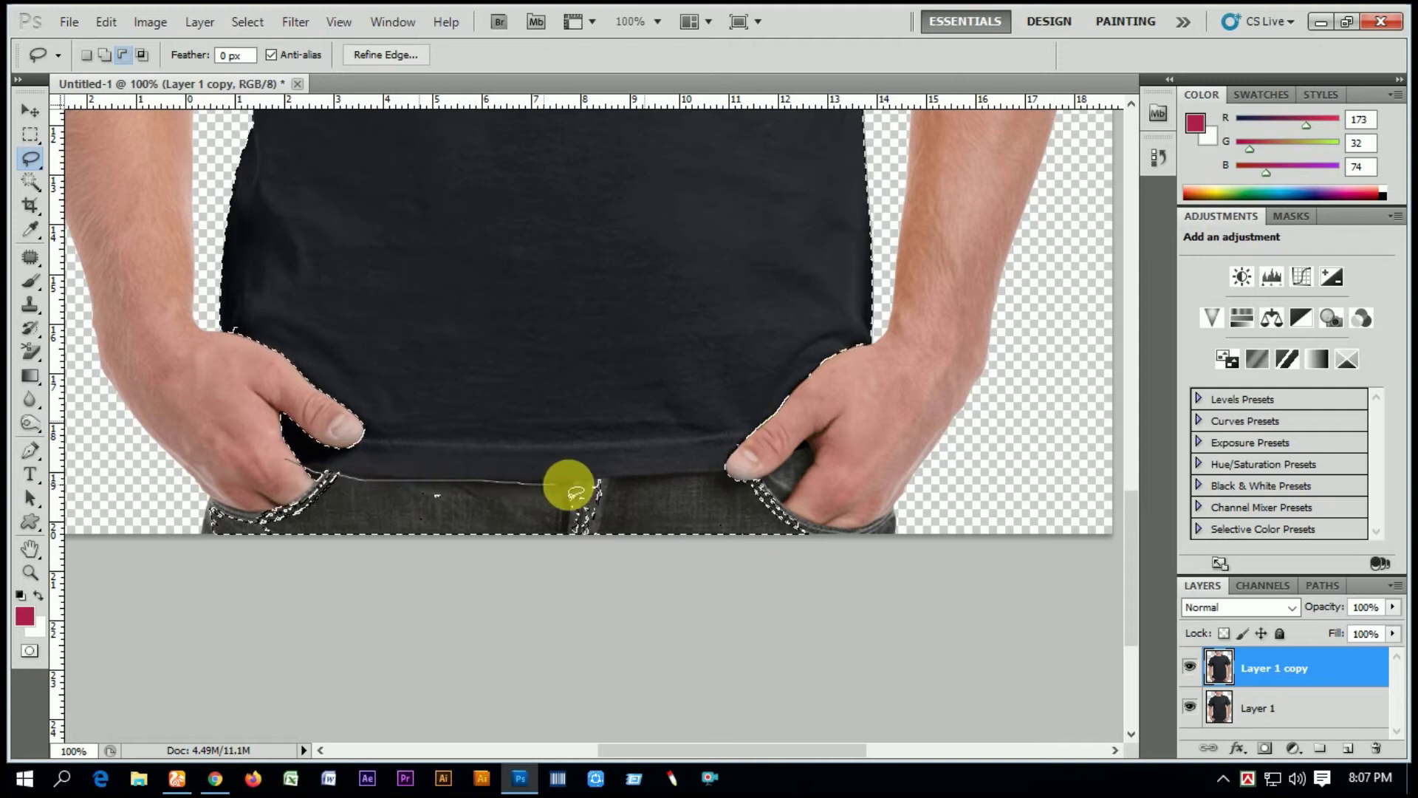
mouse_move(634, 481)
mouse_down()
mouse_move(738, 468)
mouse_move(960, 512)
mouse_move(248, 584)
mouse_move(247, 491)
mouse_up()
Zoom back out to the whole photo and apply Select Inverse
ctrl+alt+click(693, 340)
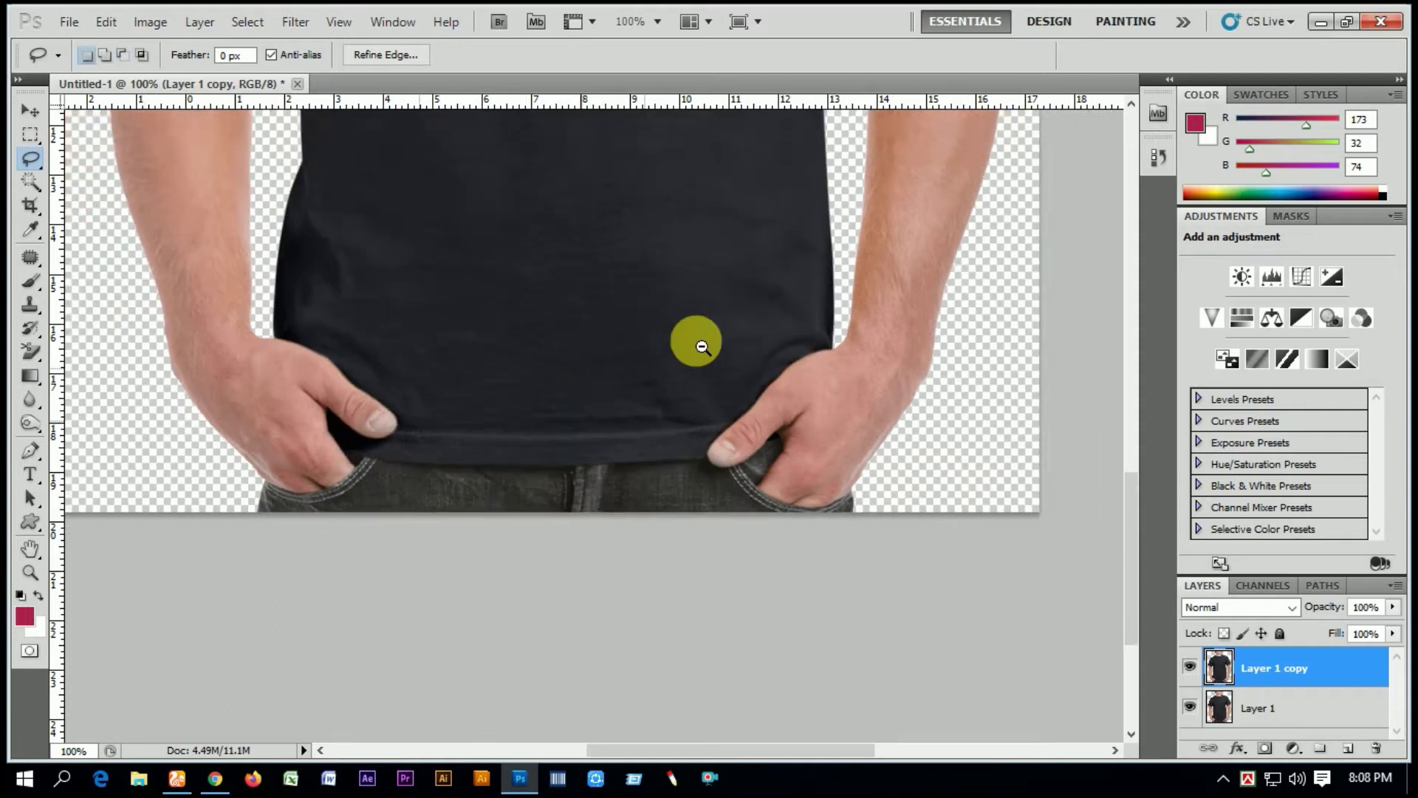
alt+click(728, 336)
alt+click(727, 355)
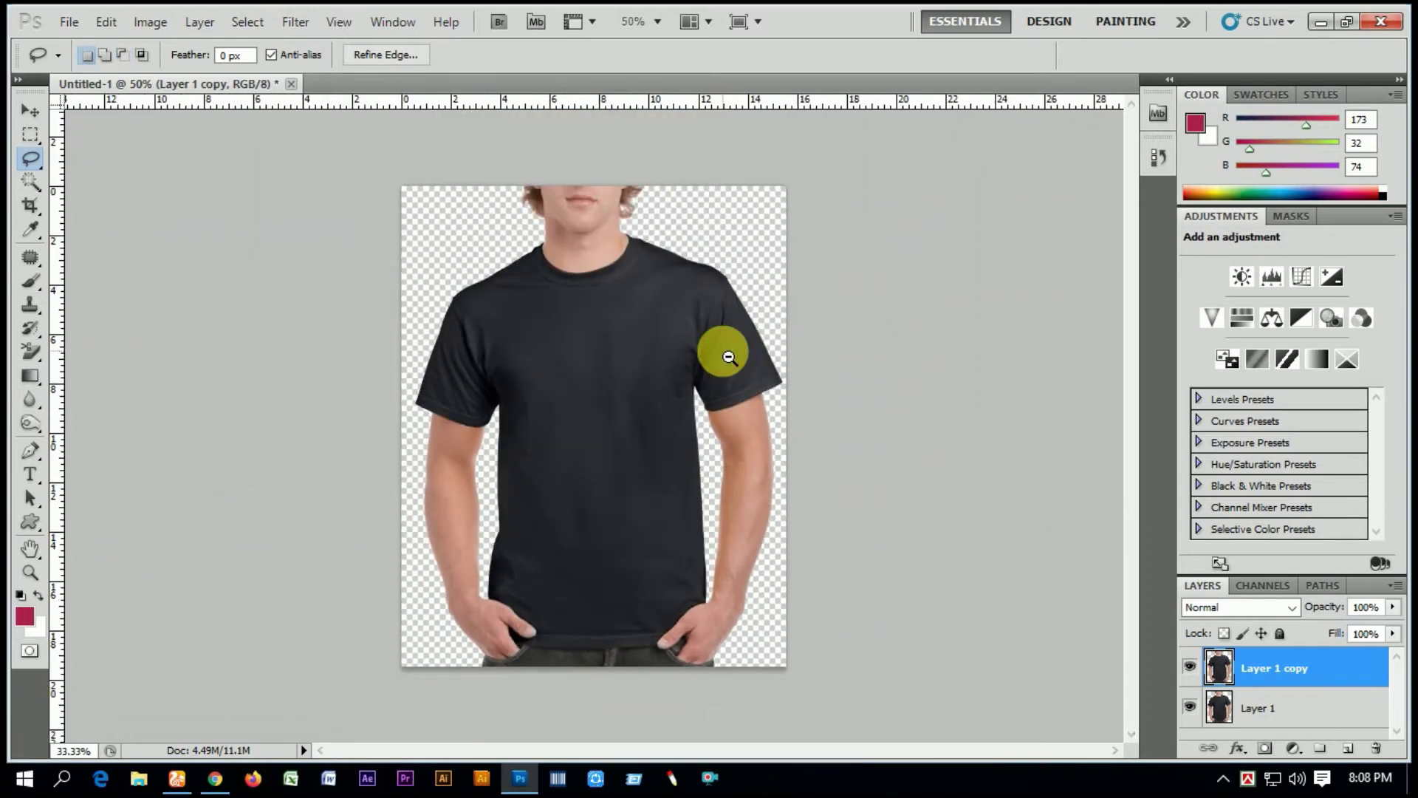
right_click(595, 345)
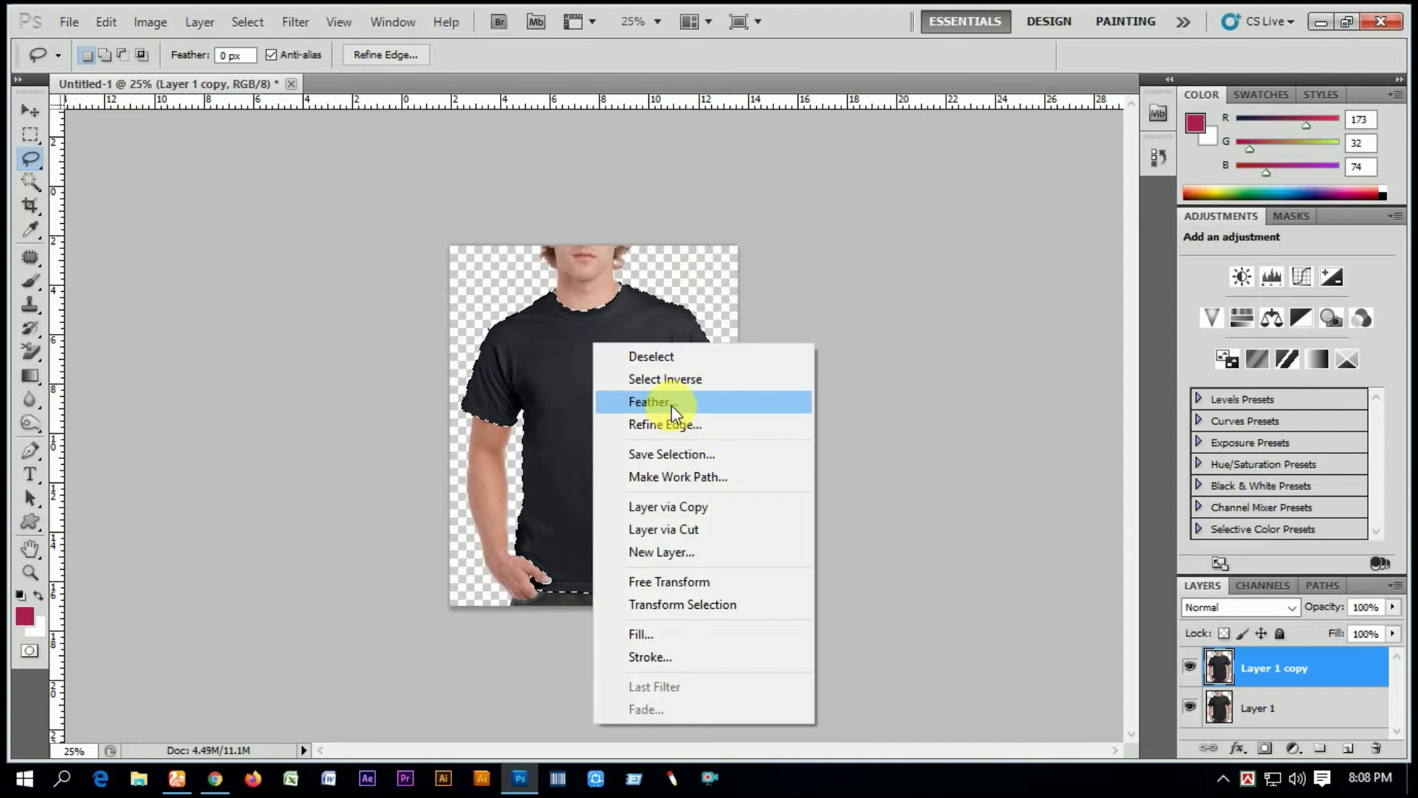
click(673, 382)
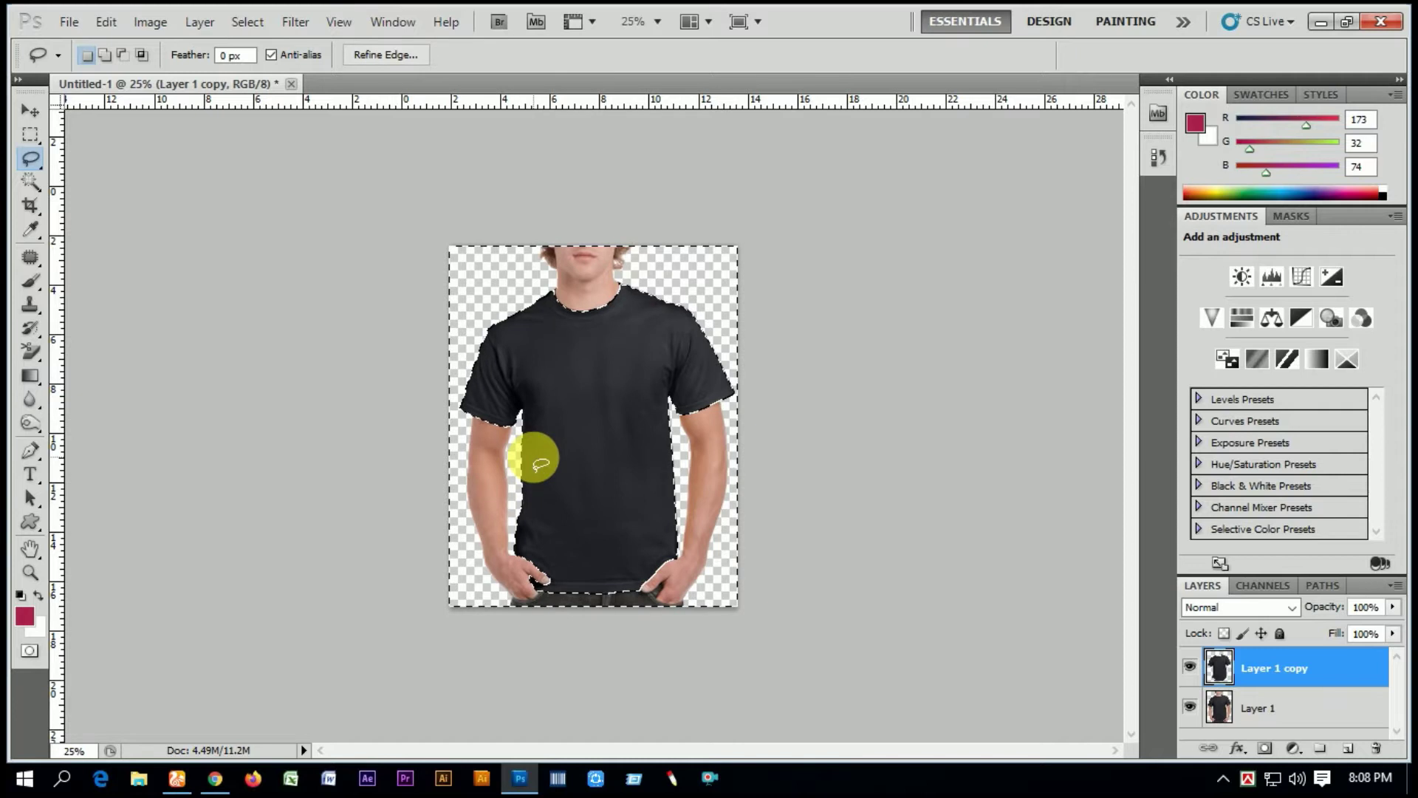
Deselect and open the MEHOFOTO comic city backdrop JPG
click(523, 408)
click(65, 22)
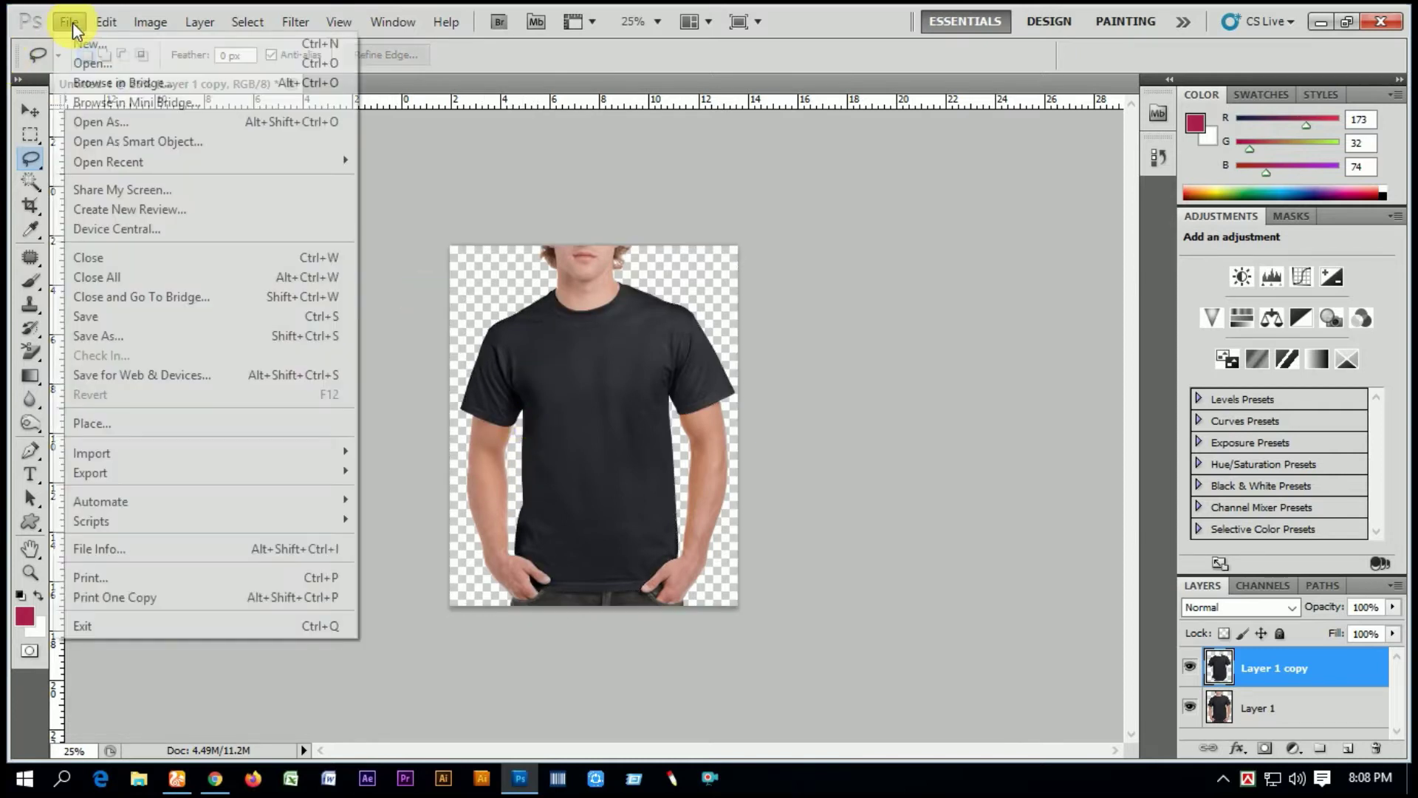
click(119, 67)
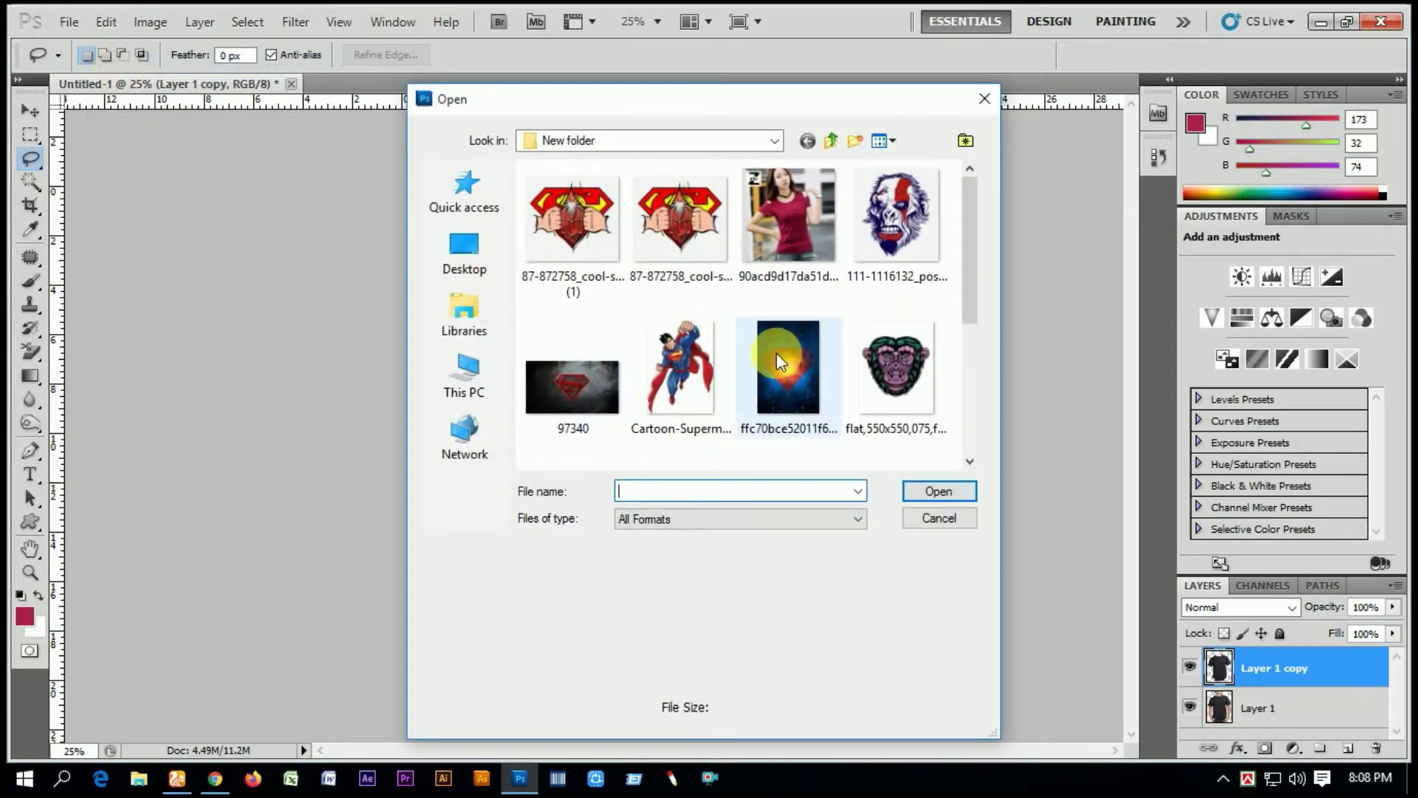
scroll(792, 366, down, 3)
scroll(783, 374, up, 3)
scroll(784, 362, down, 3)
double_click(906, 272)
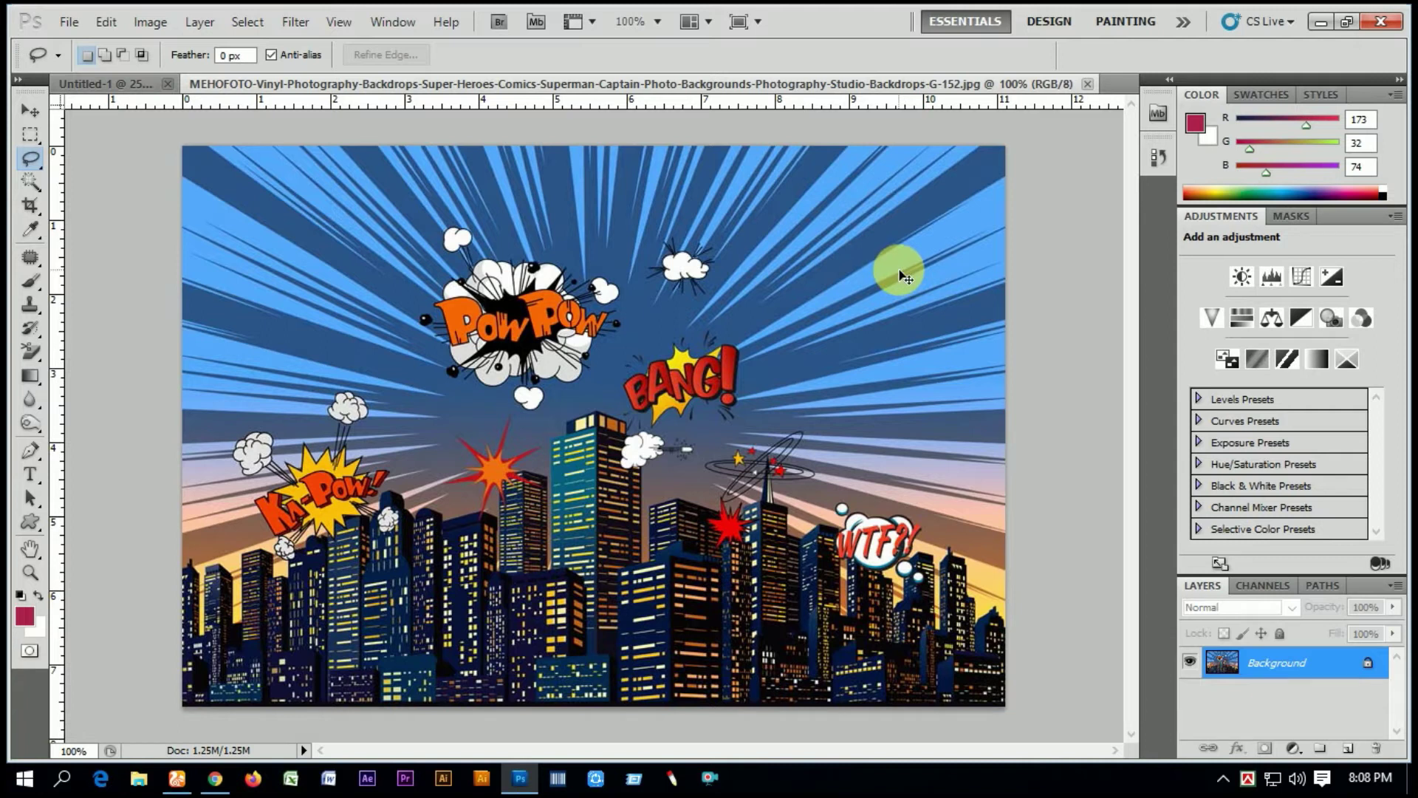
Open the Cartoon-Superman PNG image
key(ctrl+o)
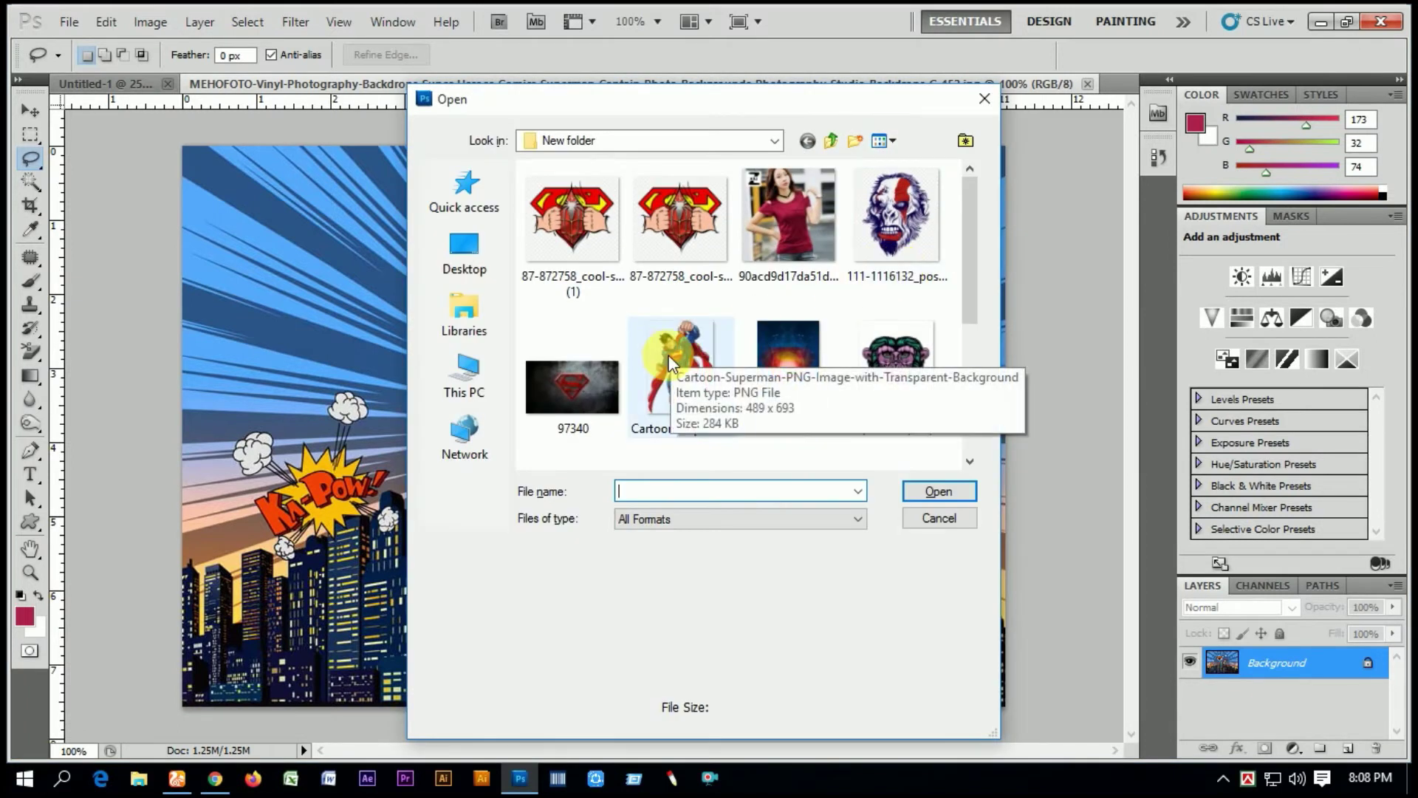
click(670, 362)
double_click(685, 347)
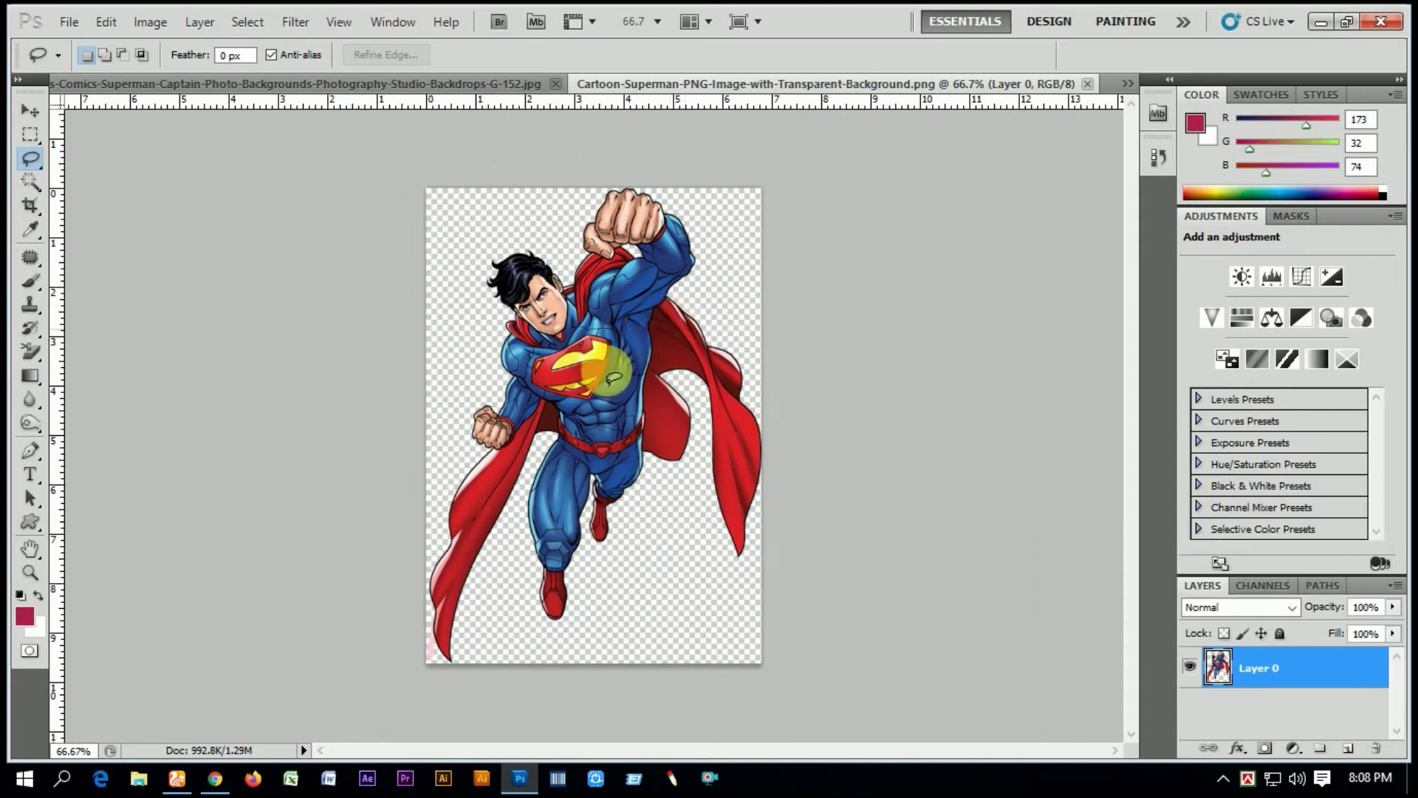
Drag the cartoon Superman layer into the comic city backdrop document
click(40, 112)
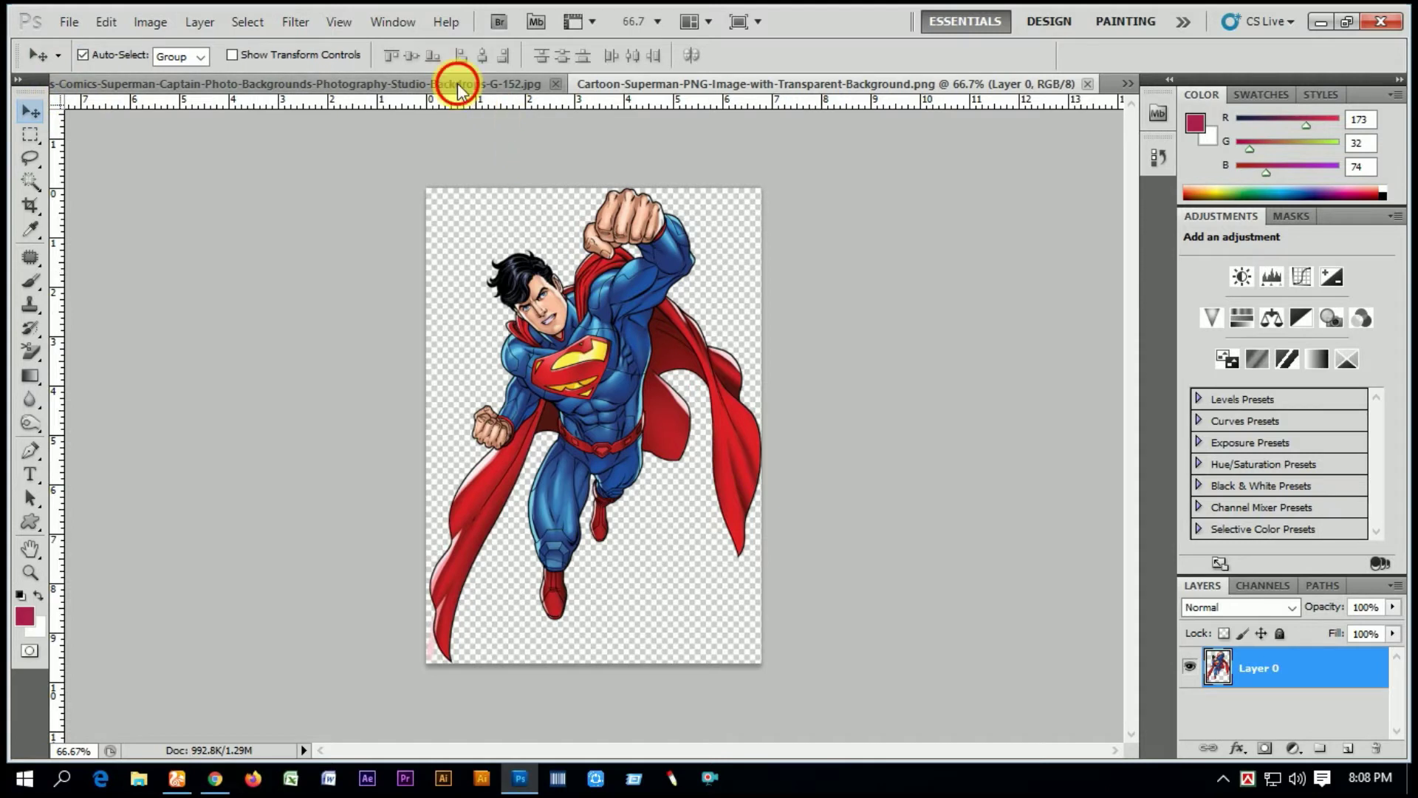
click(459, 83)
alt+click(686, 345)
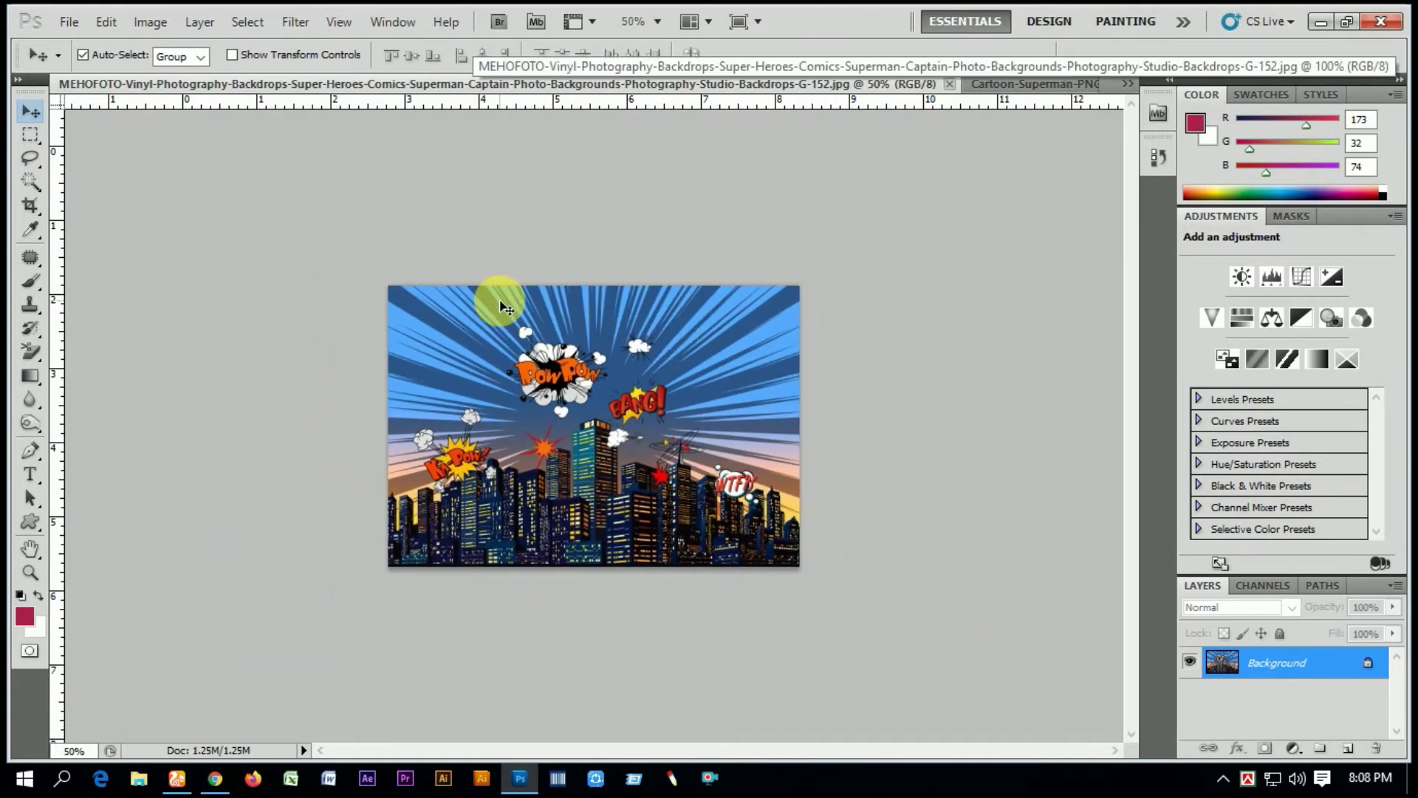
click(1020, 84)
mouse_move(653, 325)
mouse_down()
mouse_move(454, 111)
mouse_move(576, 290)
mouse_up()
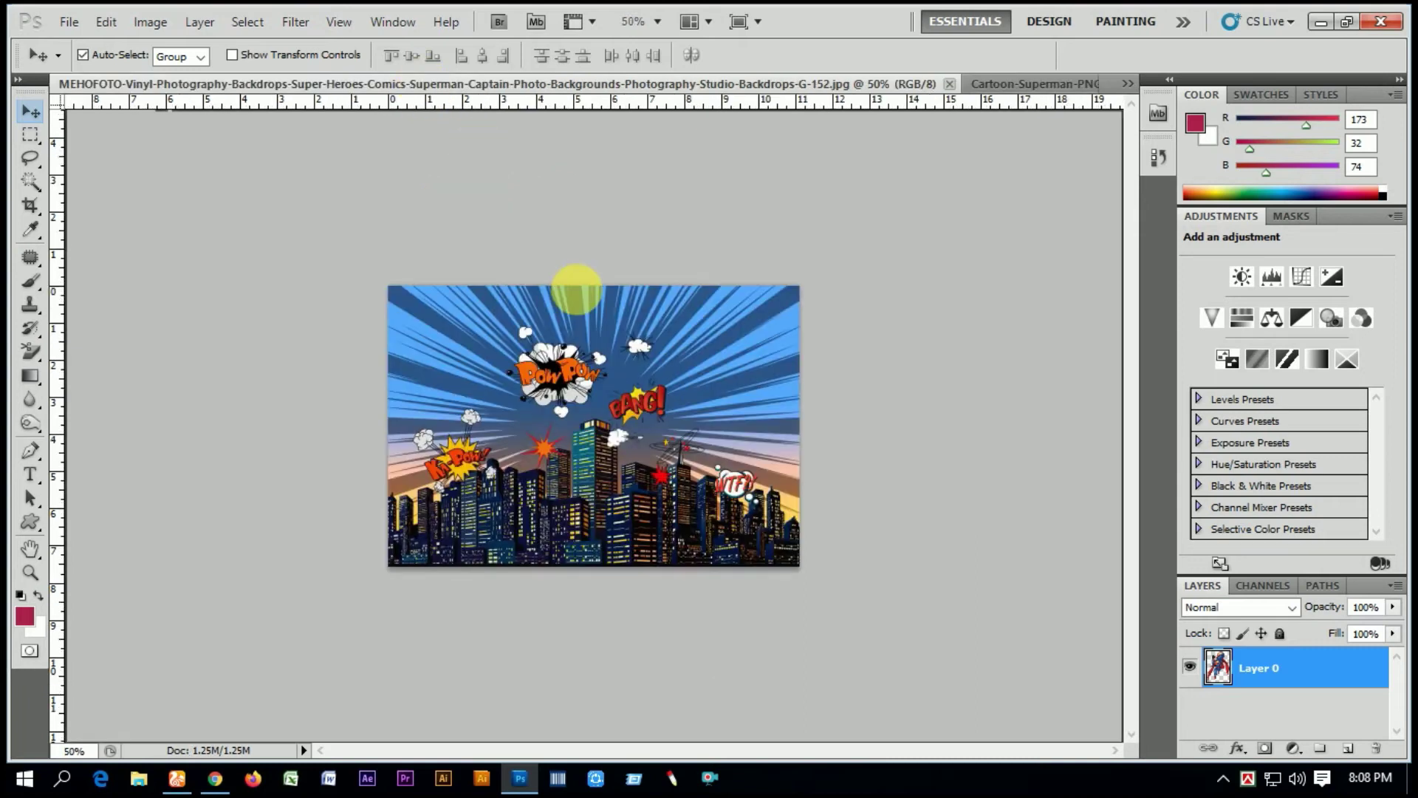
drag(631, 408, 629, 413)
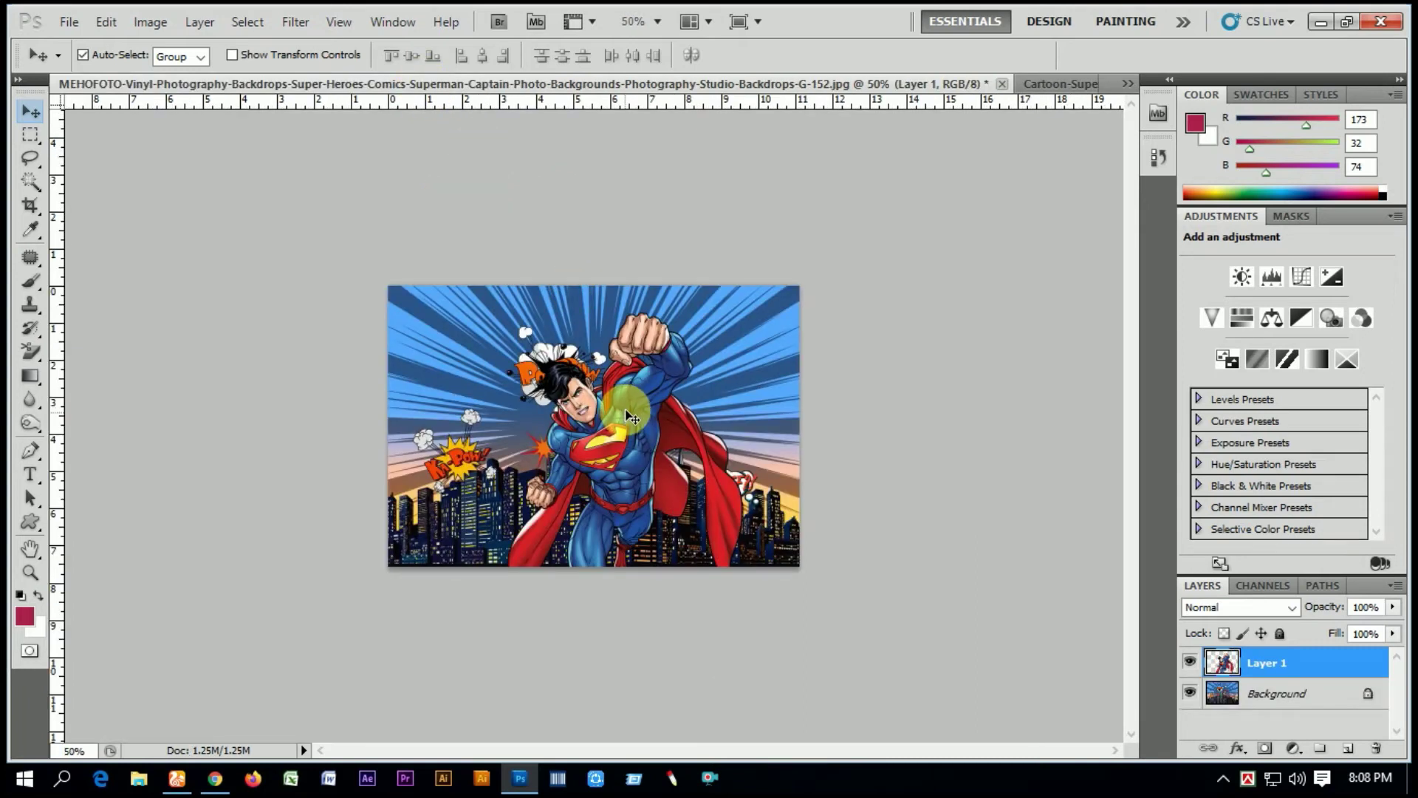
Scale Superman to about half size, then merge it into the Background layer
key(ctrl+t)
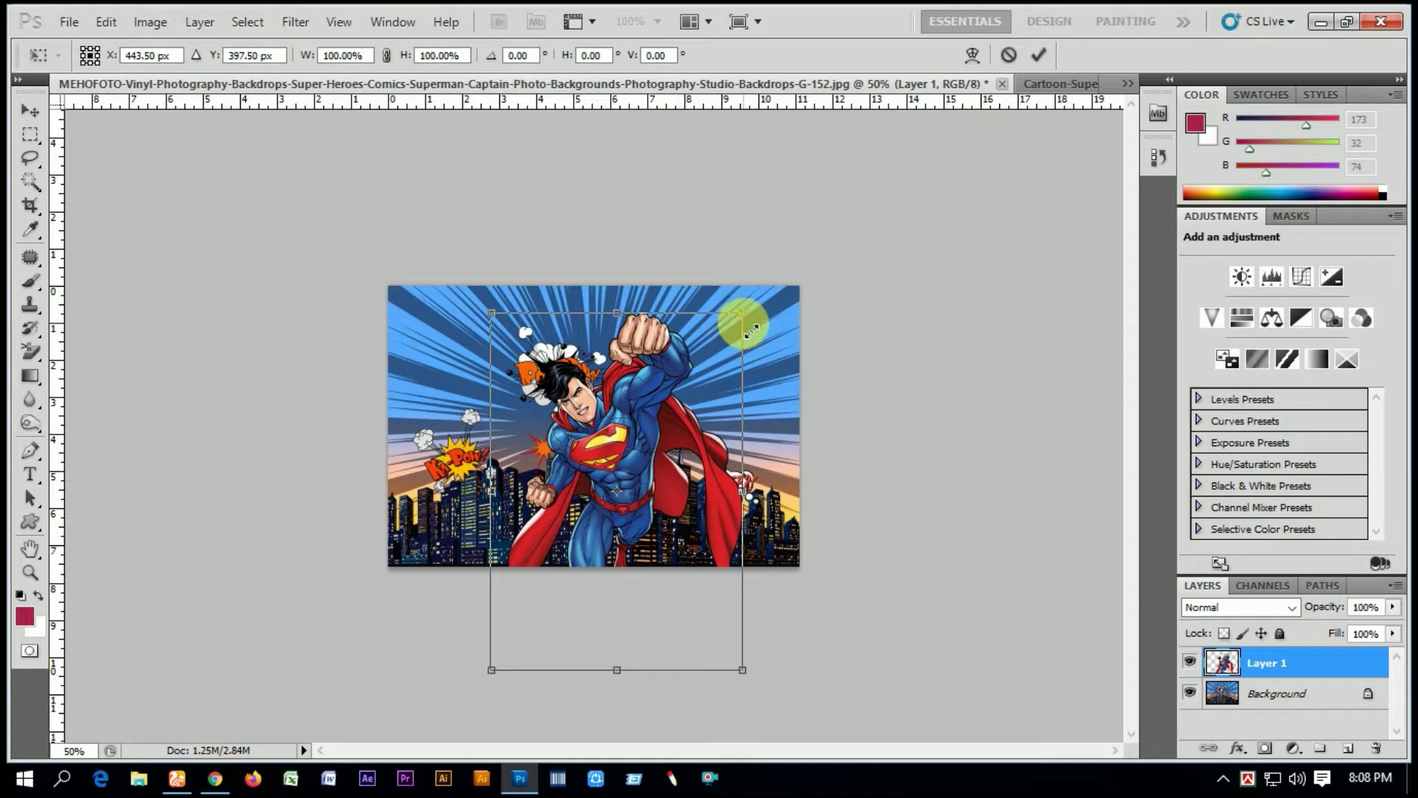
drag(752, 318, 680, 389)
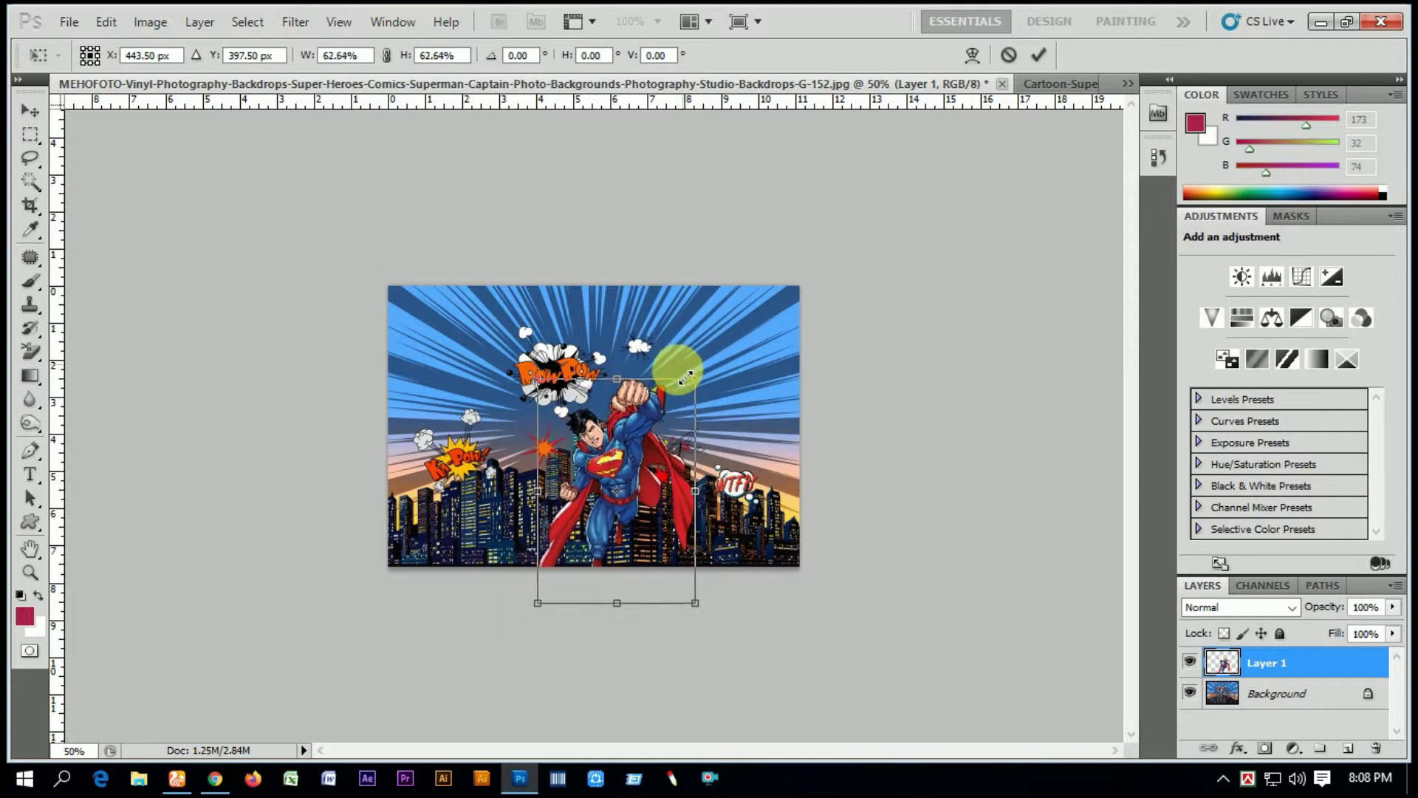
mouse_move(636, 465)
mouse_down()
mouse_move(619, 468)
mouse_move(614, 449)
mouse_up()
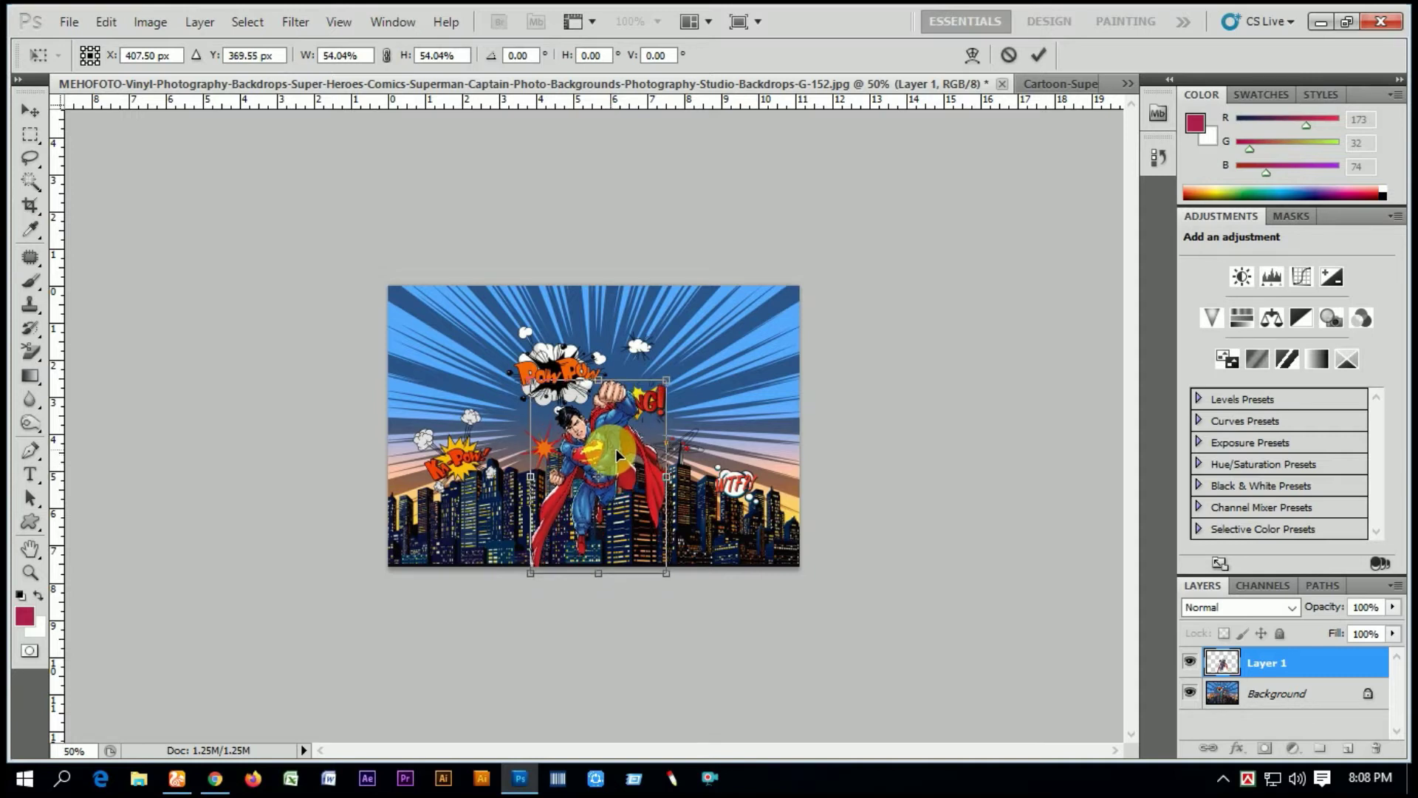
drag(680, 382, 690, 367)
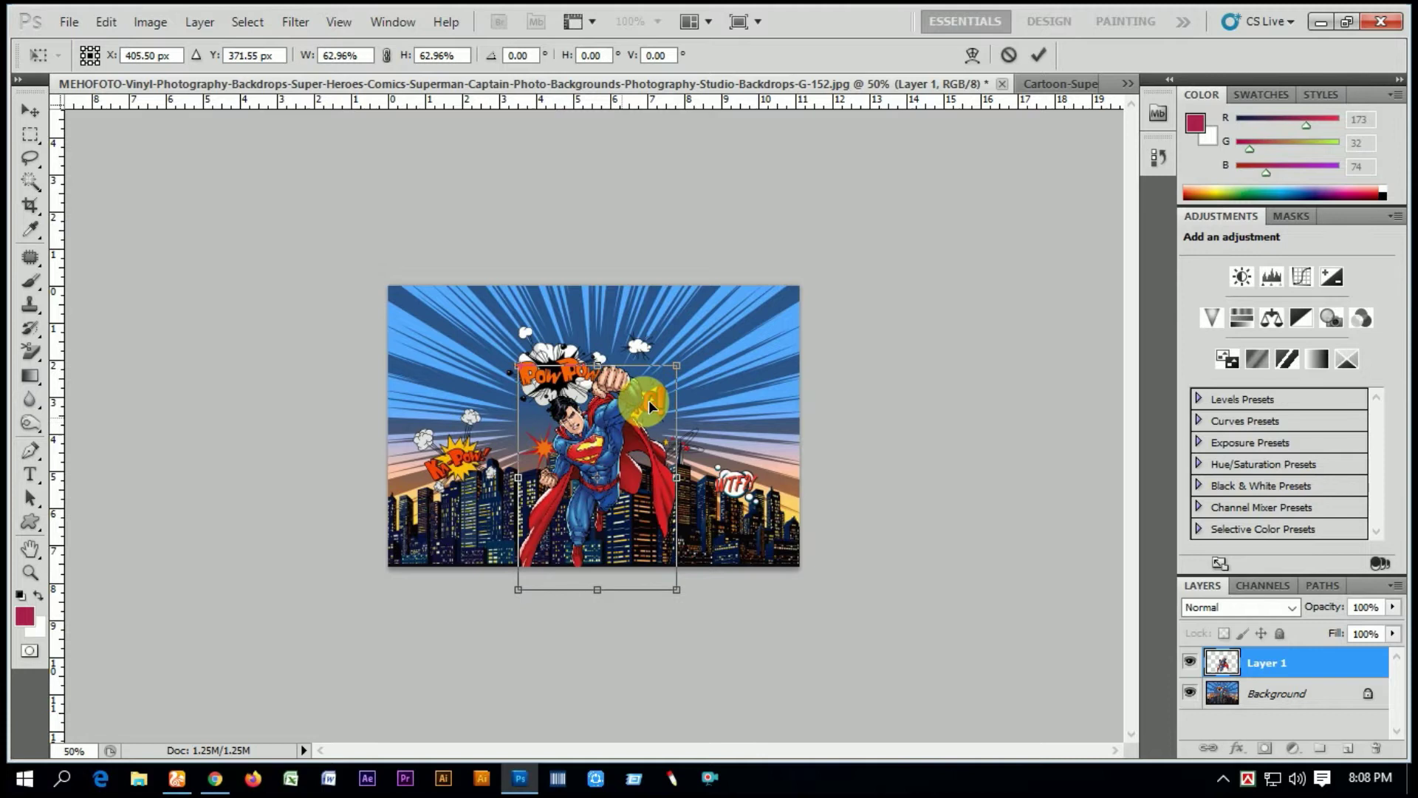
drag(686, 374, 681, 382)
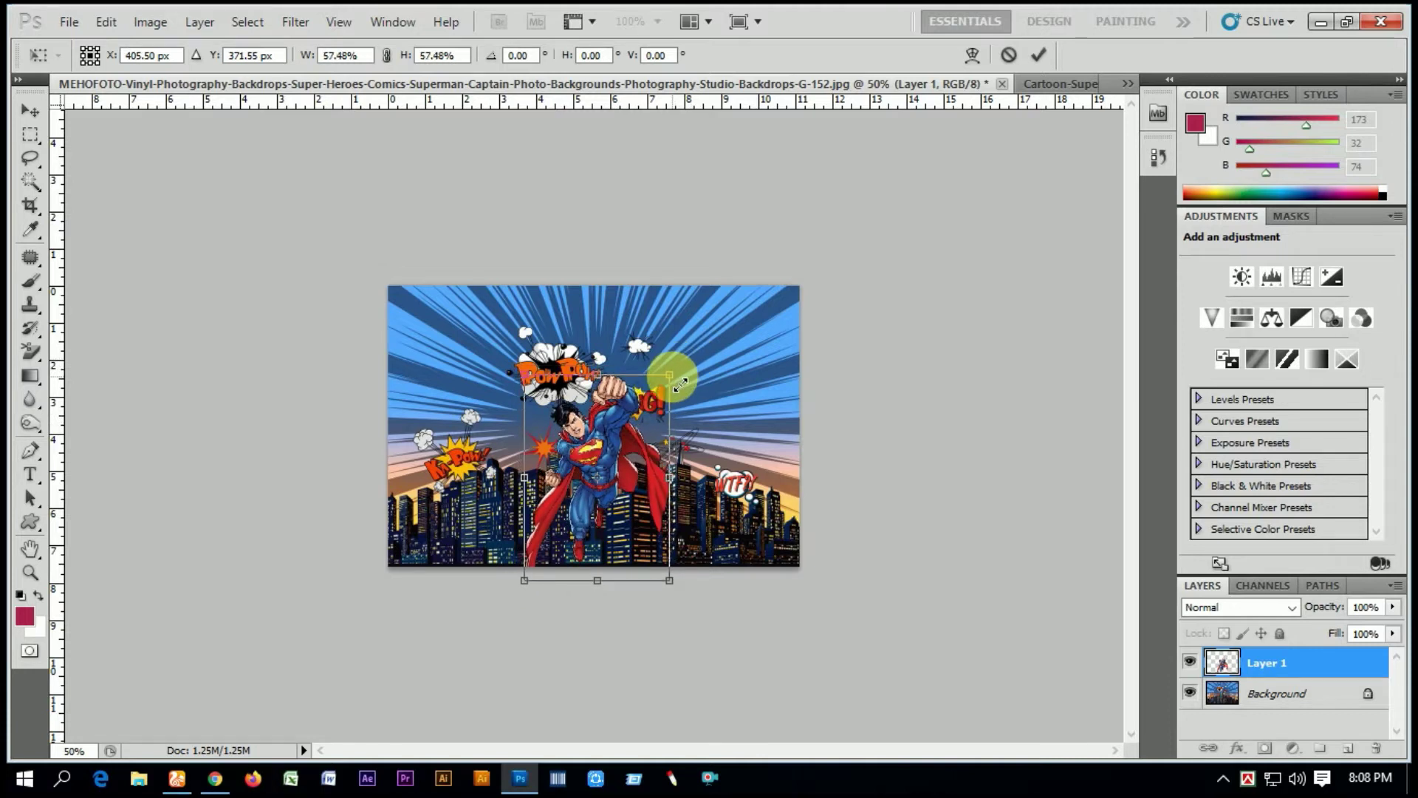
drag(533, 589, 526, 587)
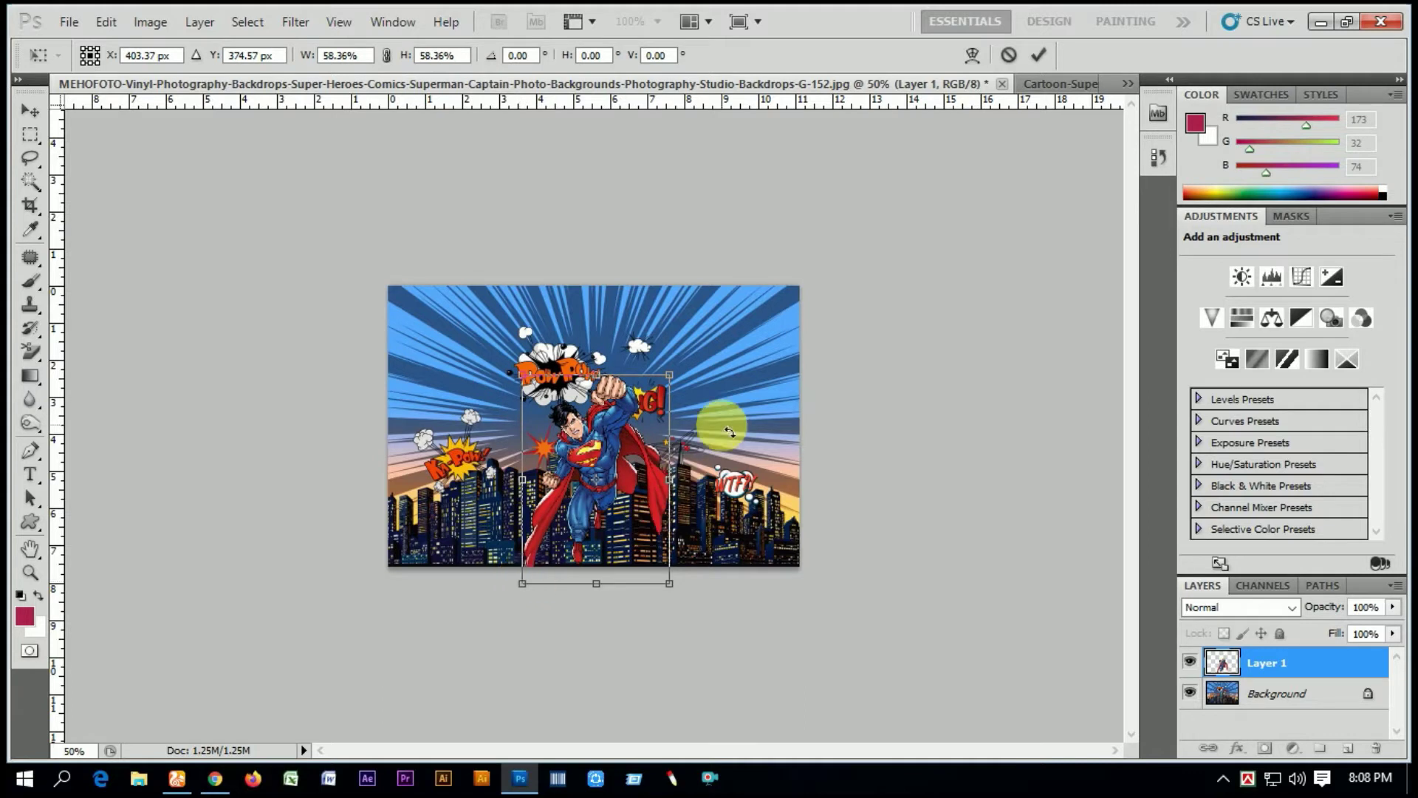
key(Return)
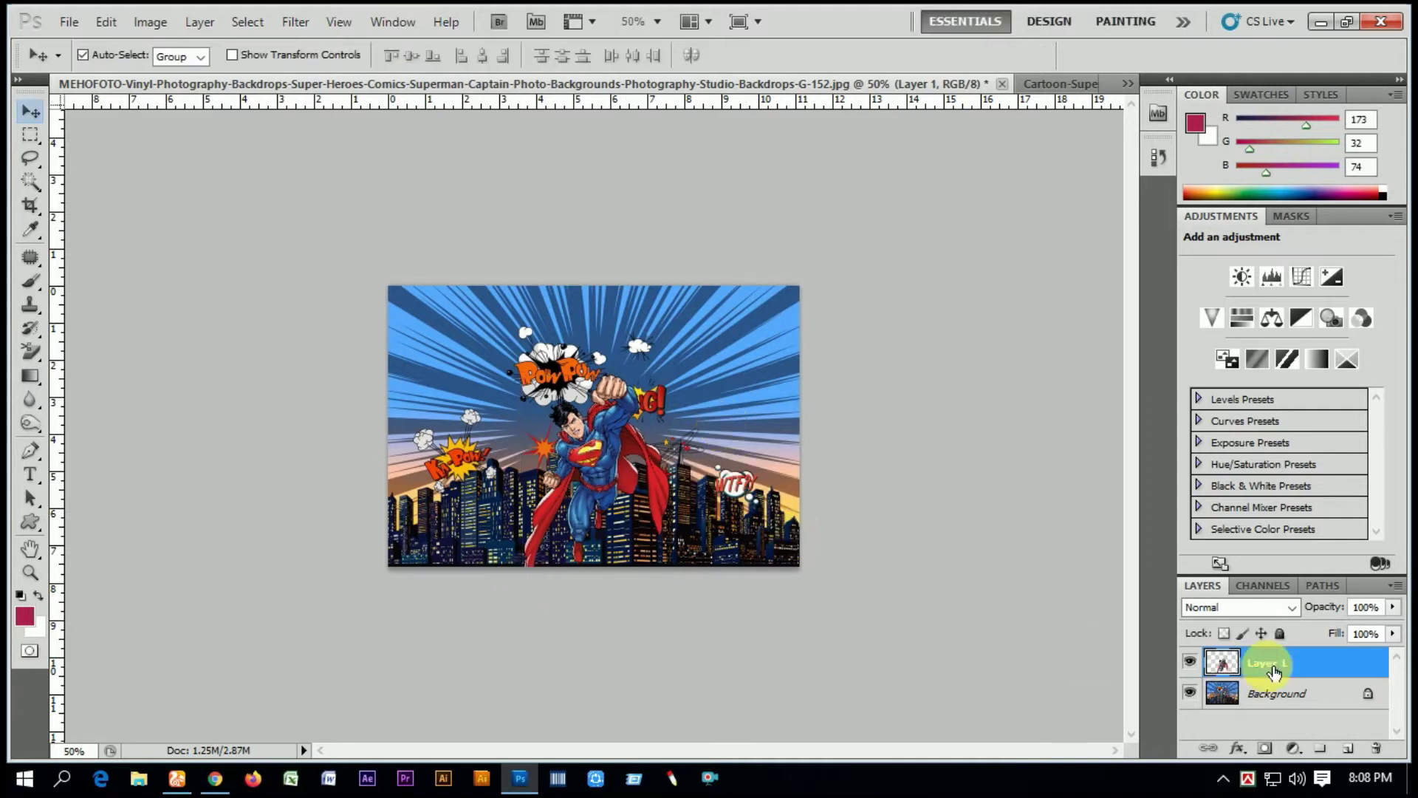
shift+click(1260, 700)
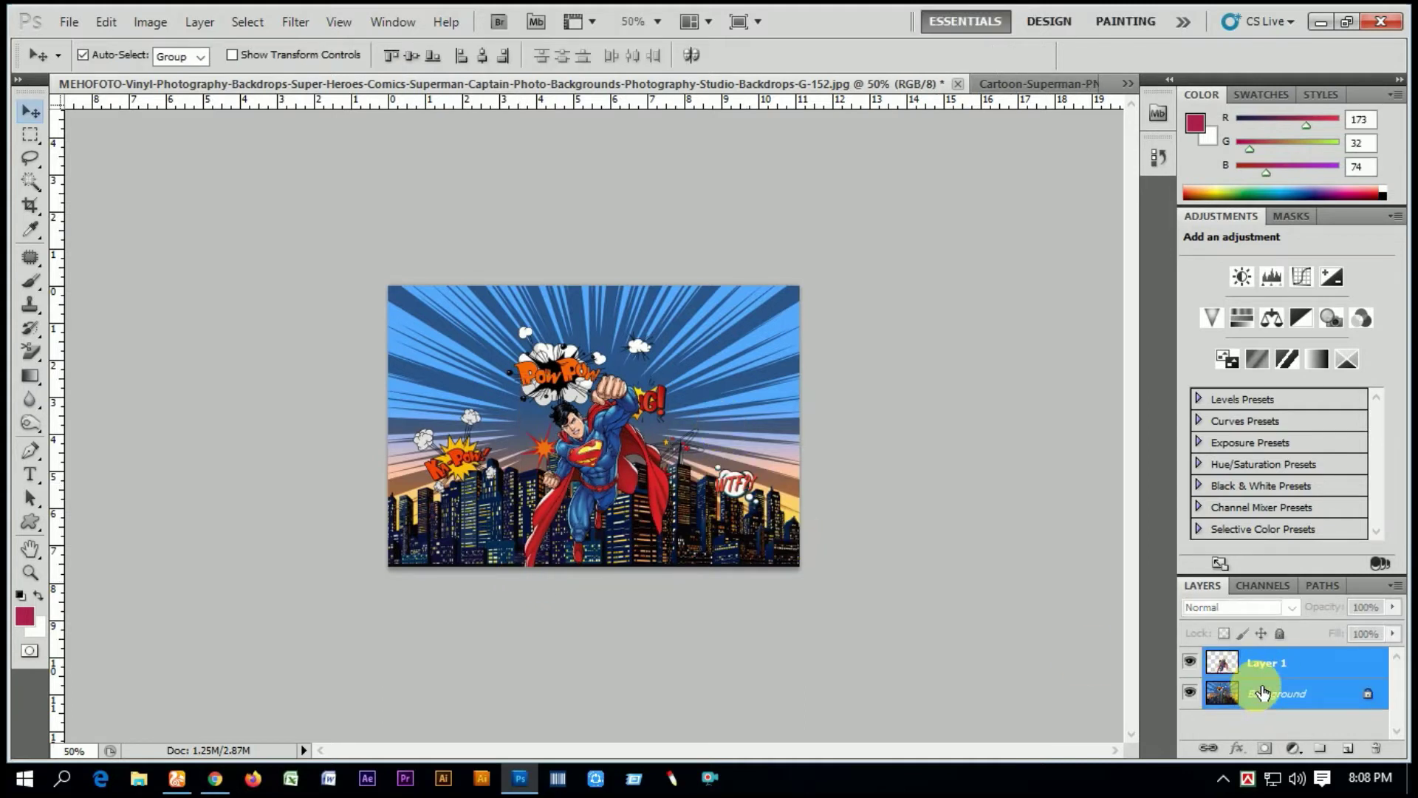
key(ctrl+e)
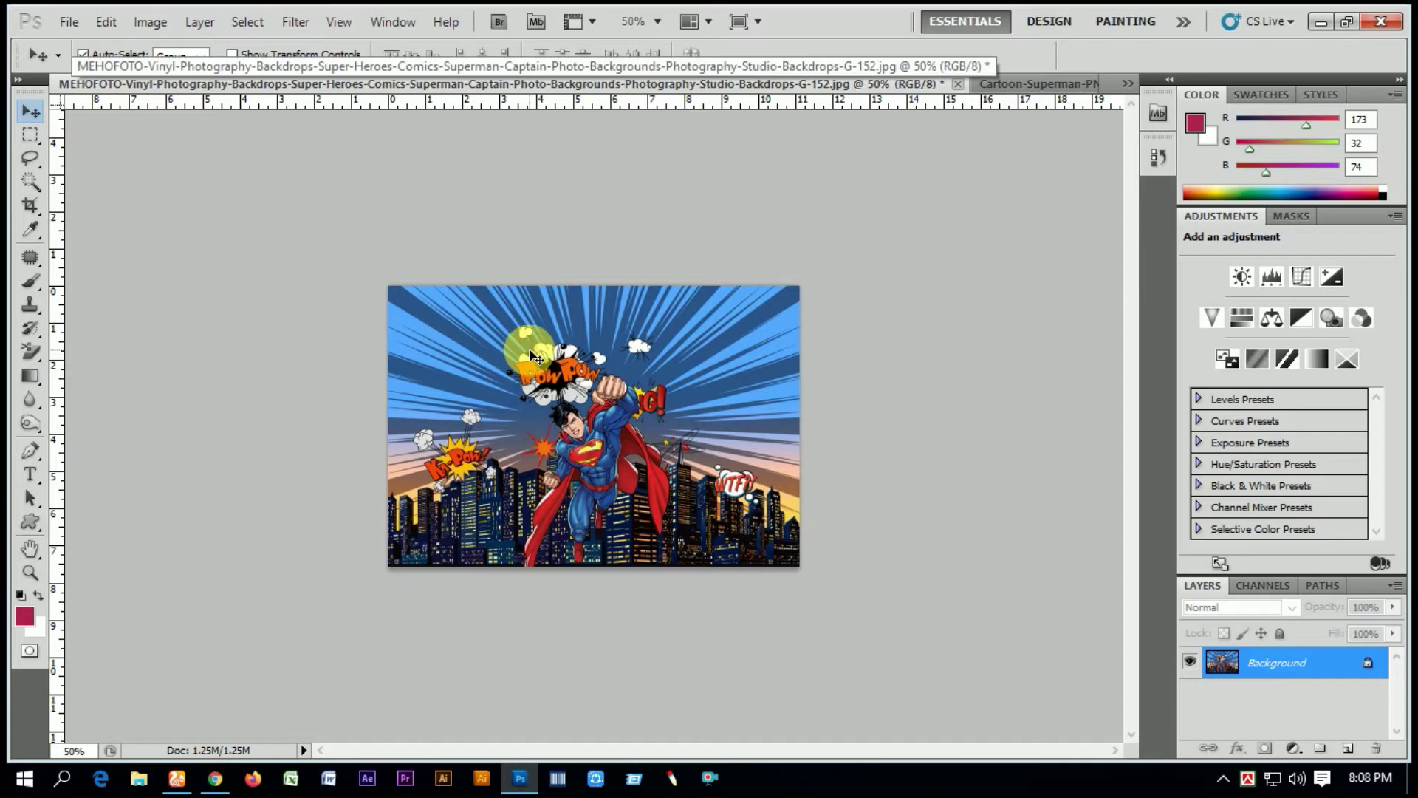
Switch between the Superman scene and Untitled-1, ending on the t-shirt document
click(1124, 87)
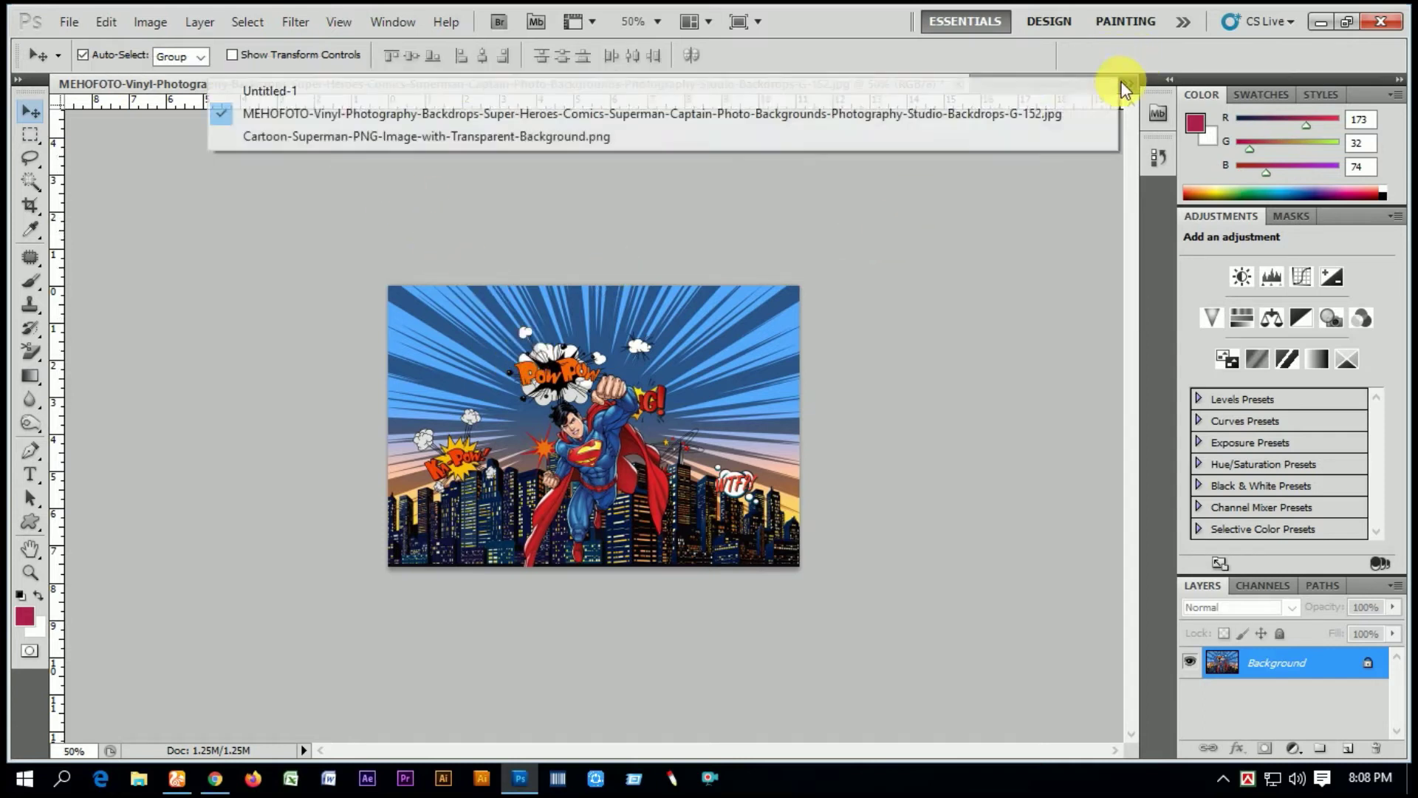
click(389, 91)
drag(387, 91, 406, 140)
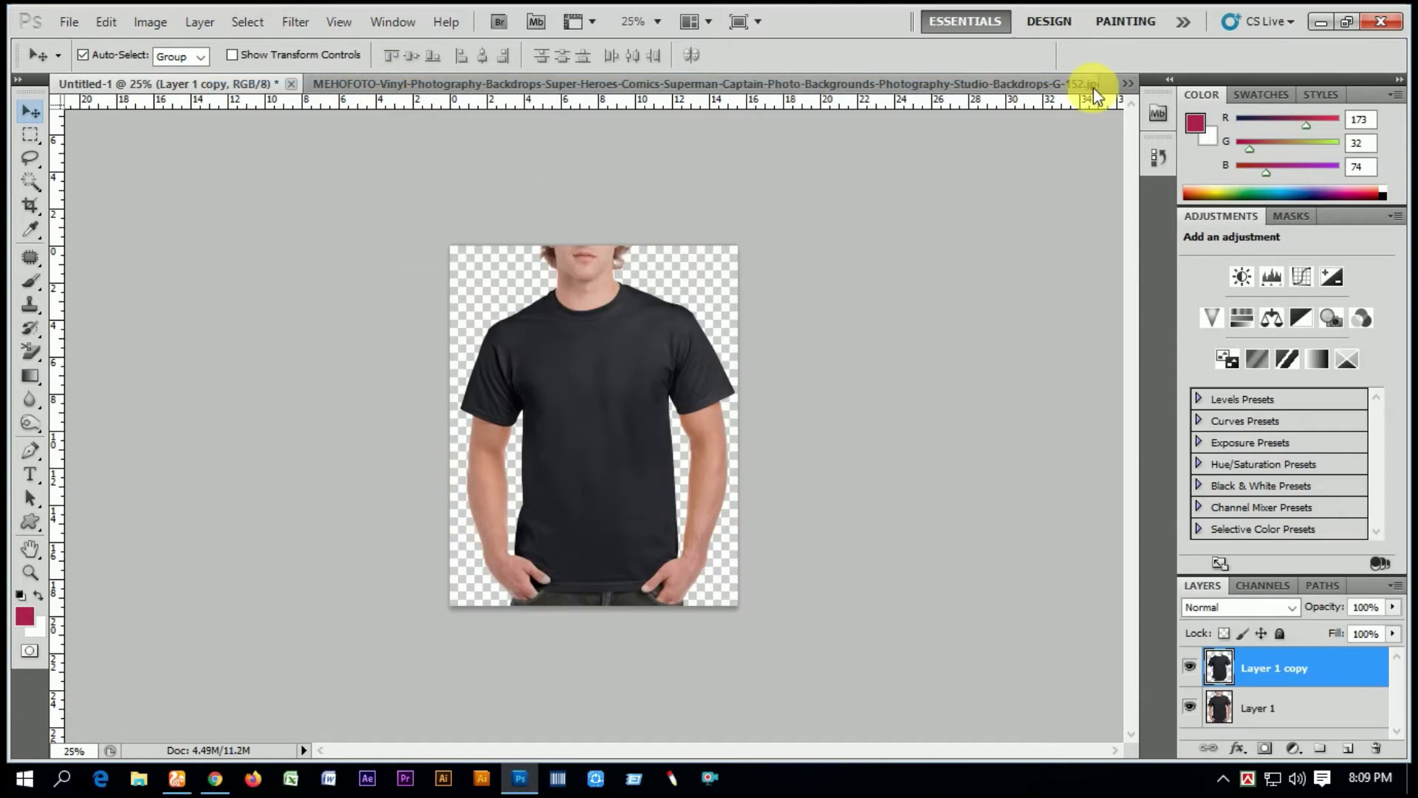
click(1044, 82)
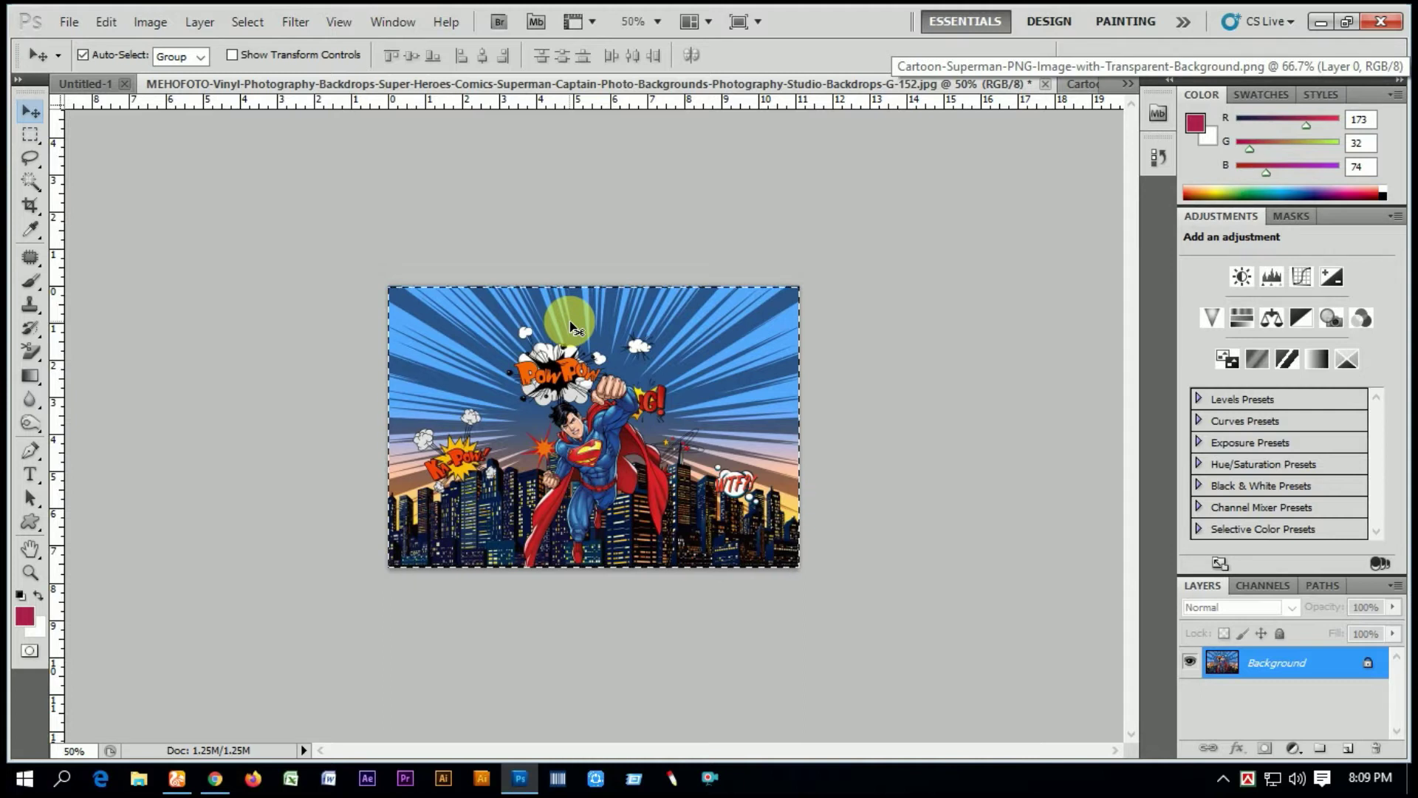
click(100, 87)
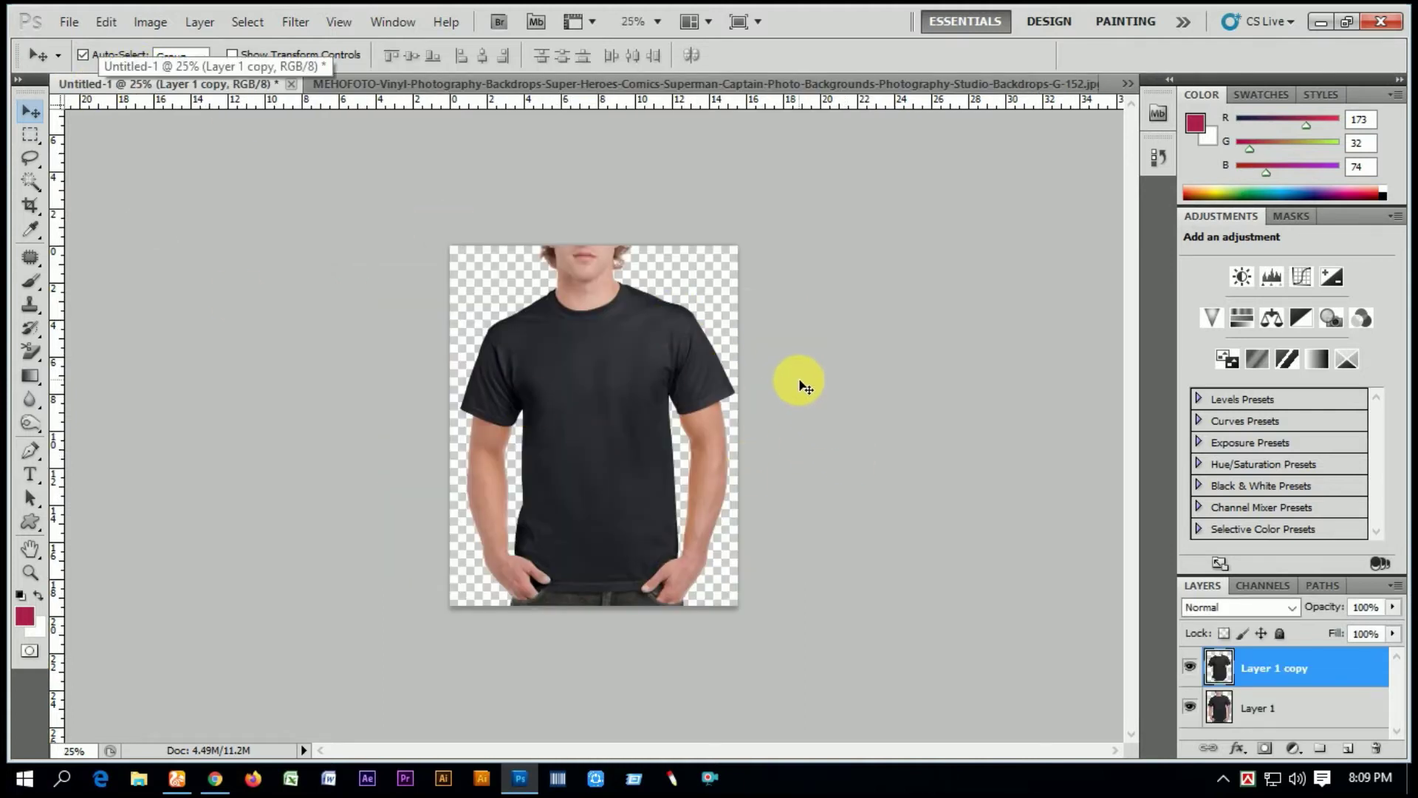
Paste the comic Superman scene and enlarge it to roughly double size over the shirt
key(ctrl+v)
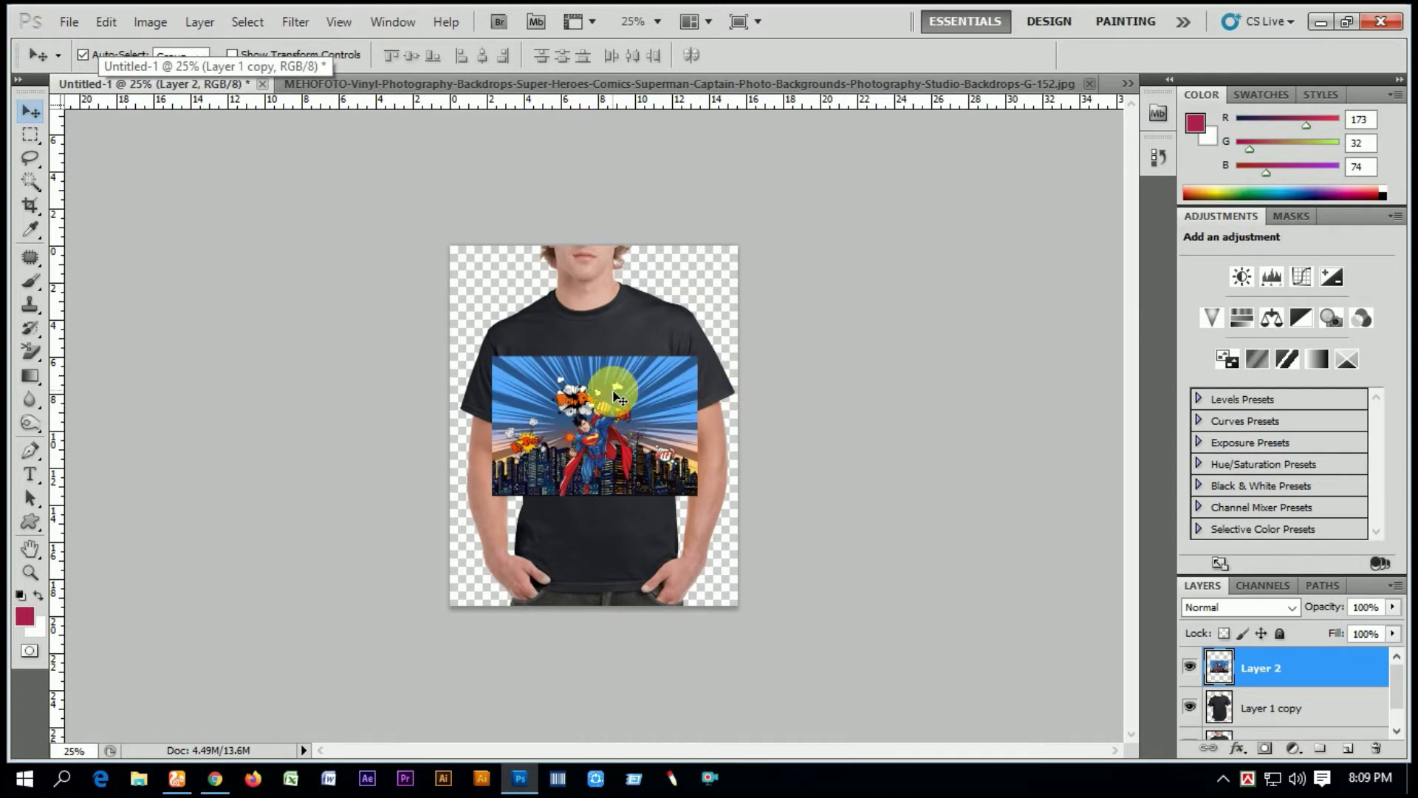
drag(613, 399, 608, 341)
key(ctrl+t)
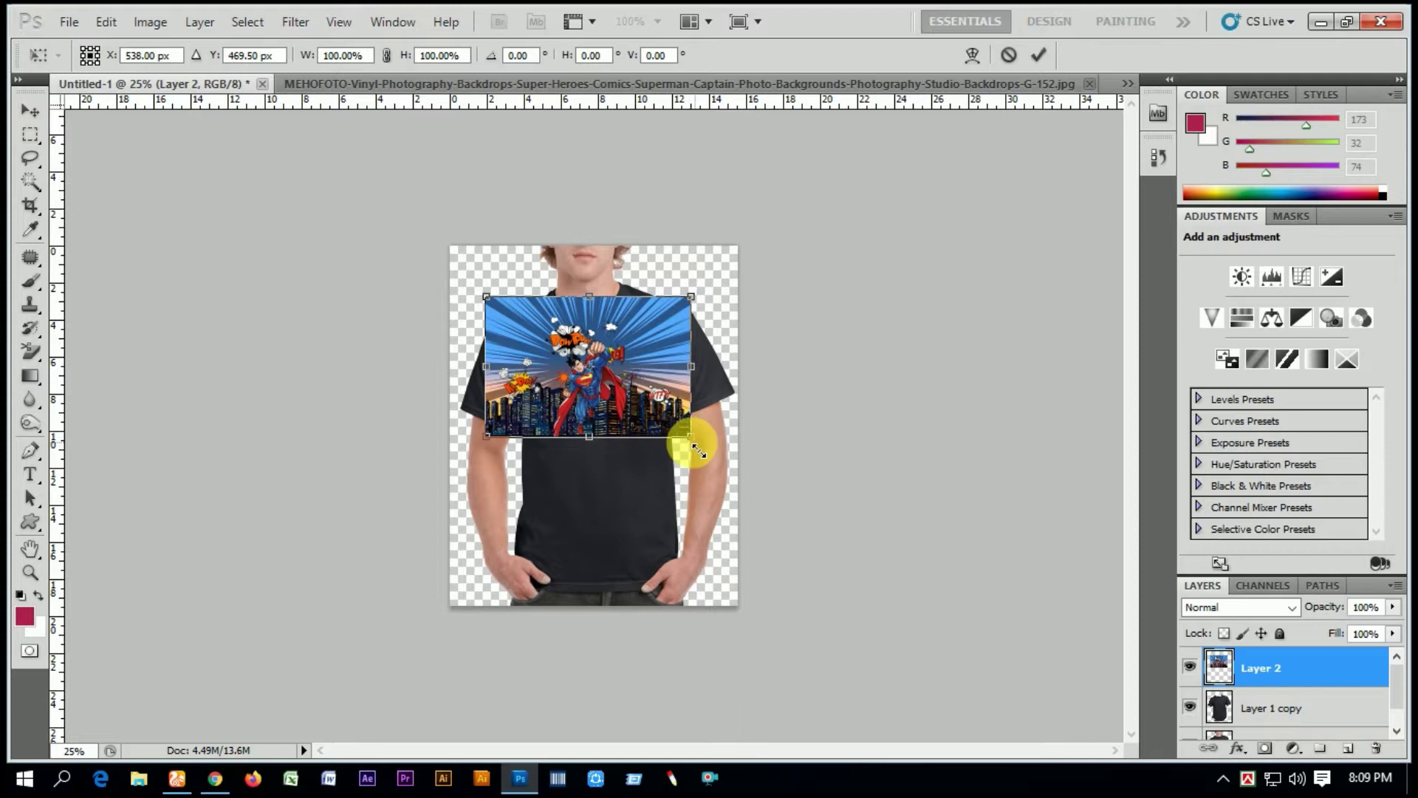
drag(693, 447, 797, 510)
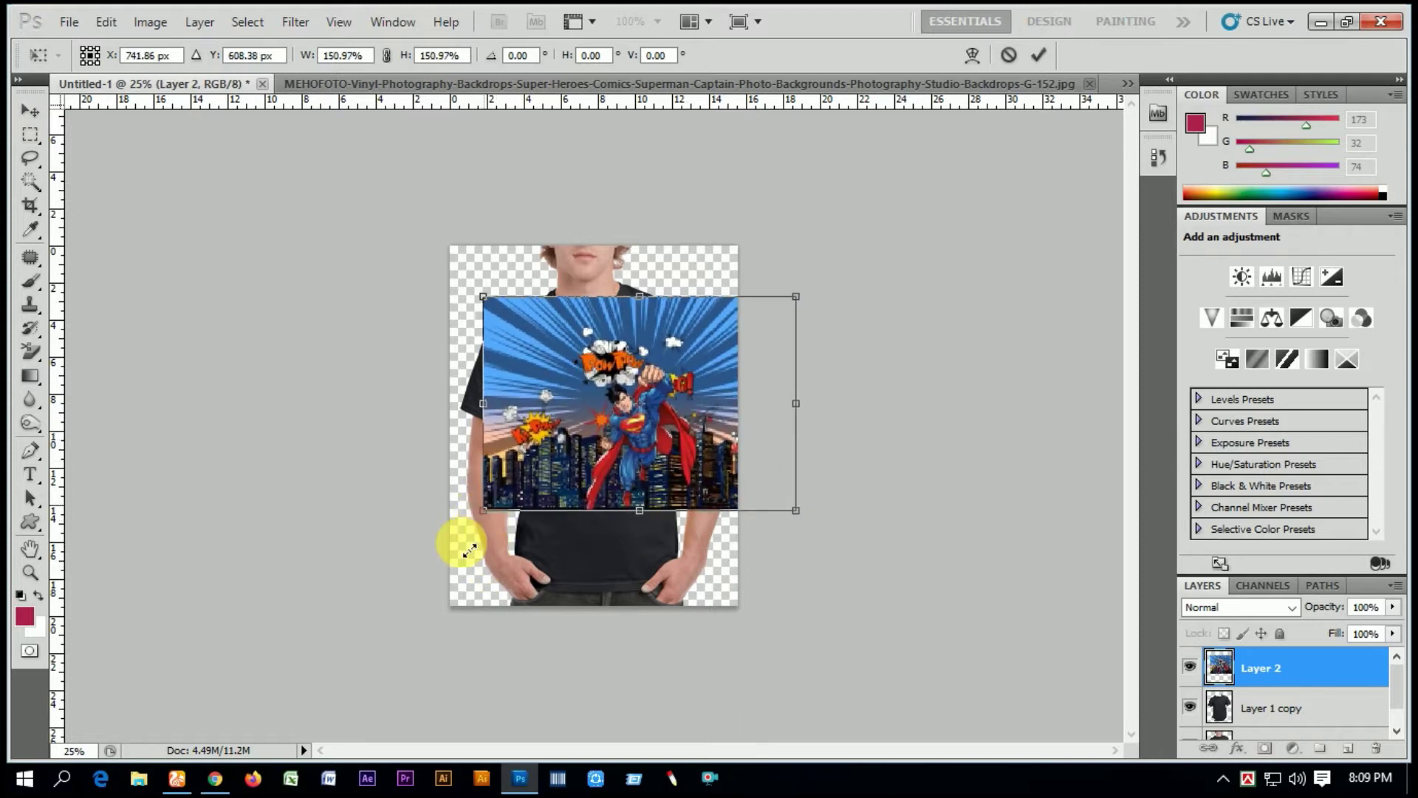
drag(490, 511, 379, 582)
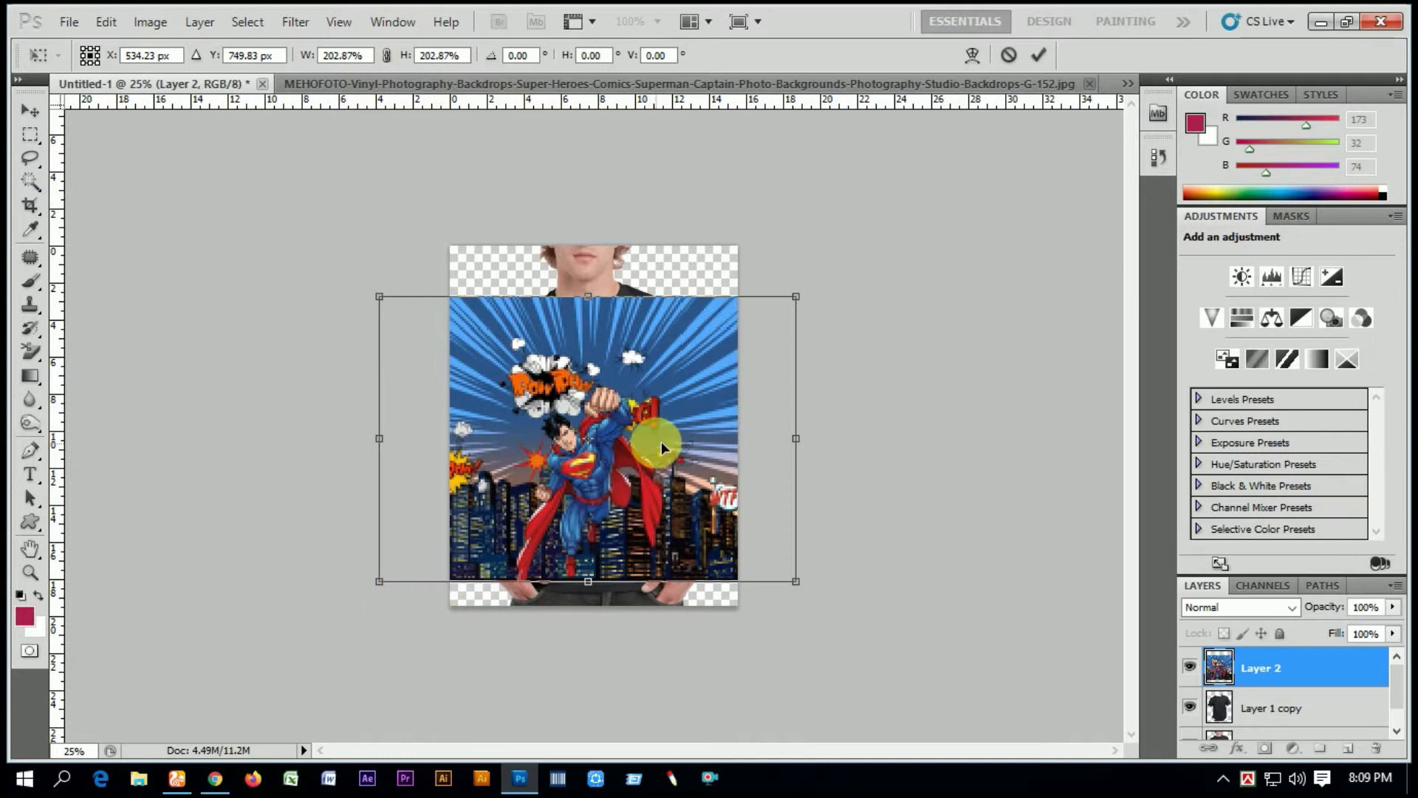
drag(662, 441, 667, 424)
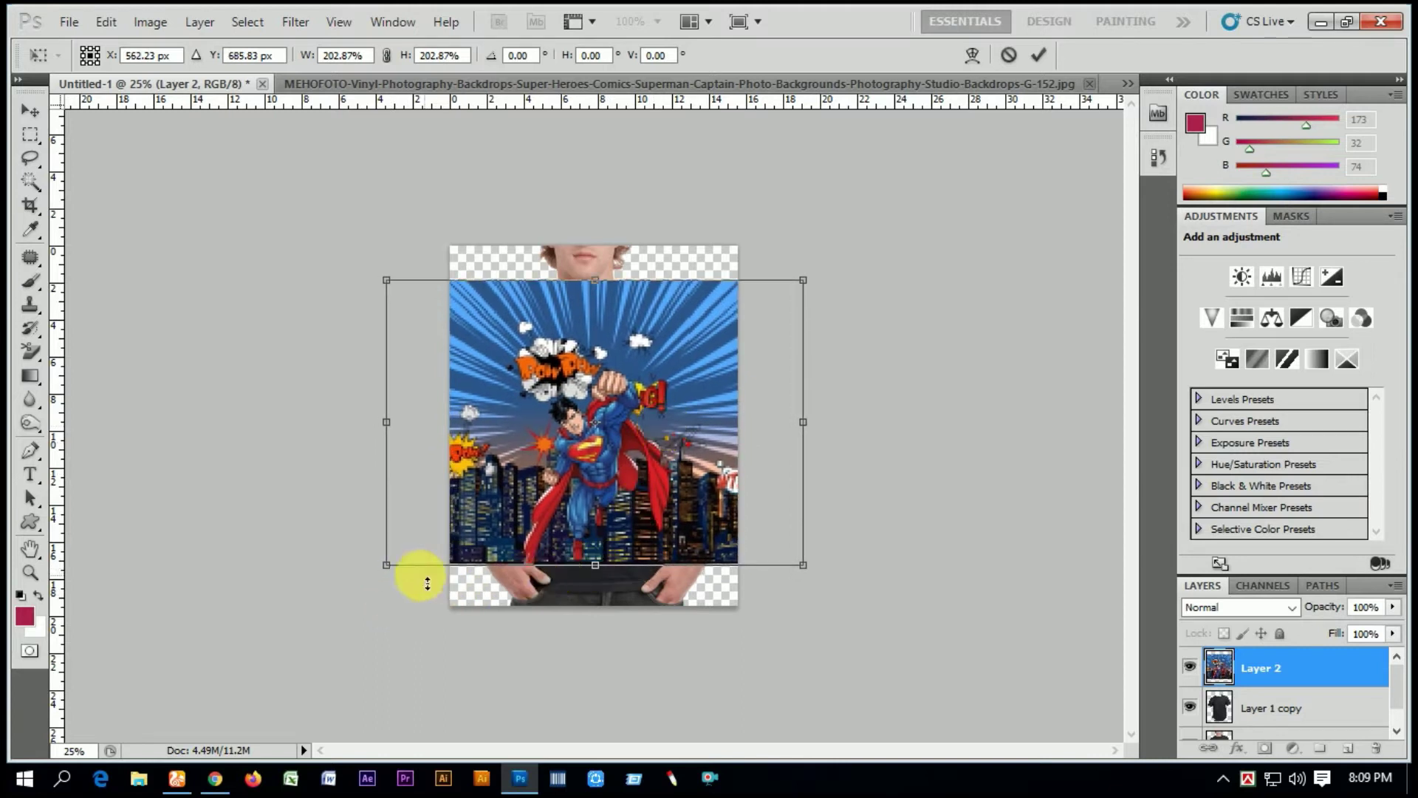
drag(397, 575, 362, 600)
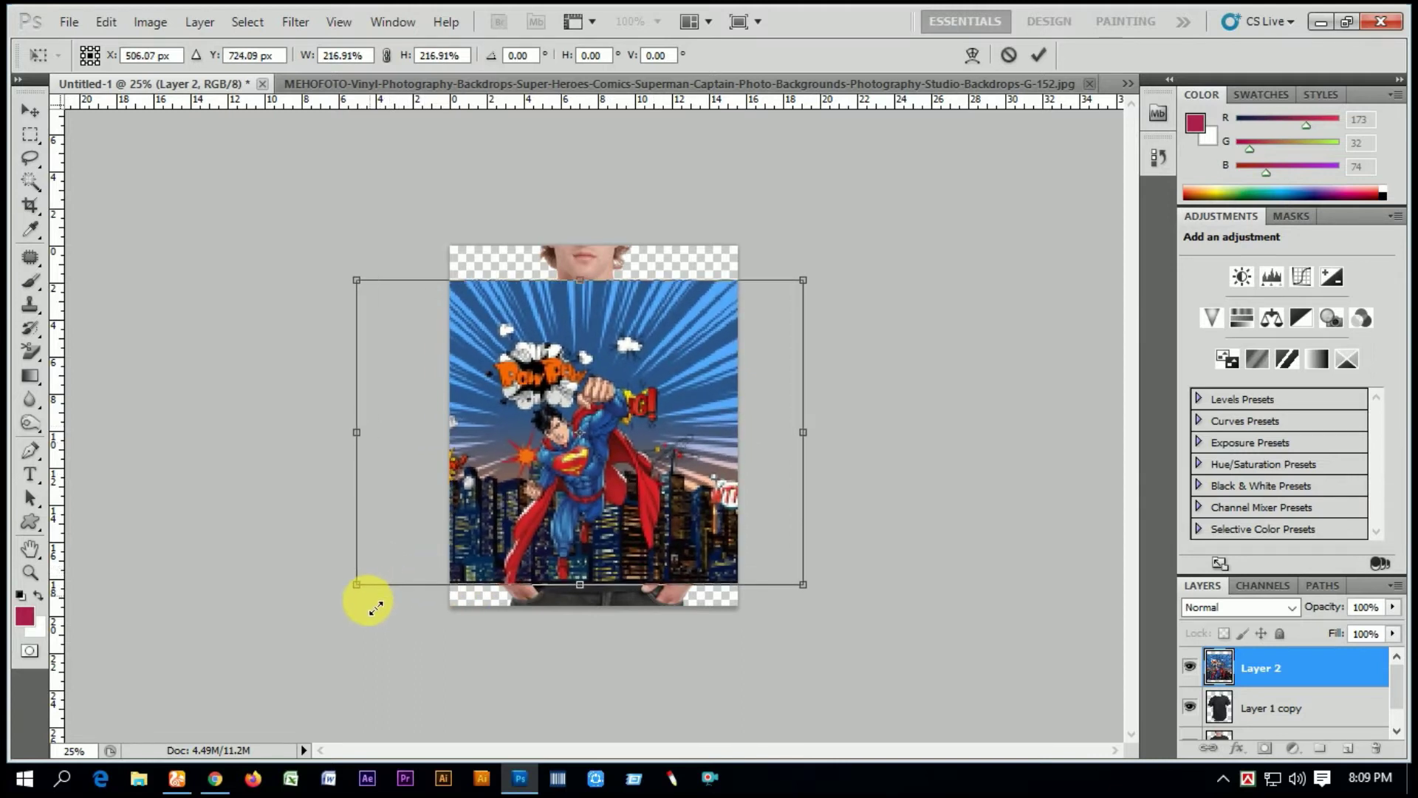
drag(669, 467, 696, 473)
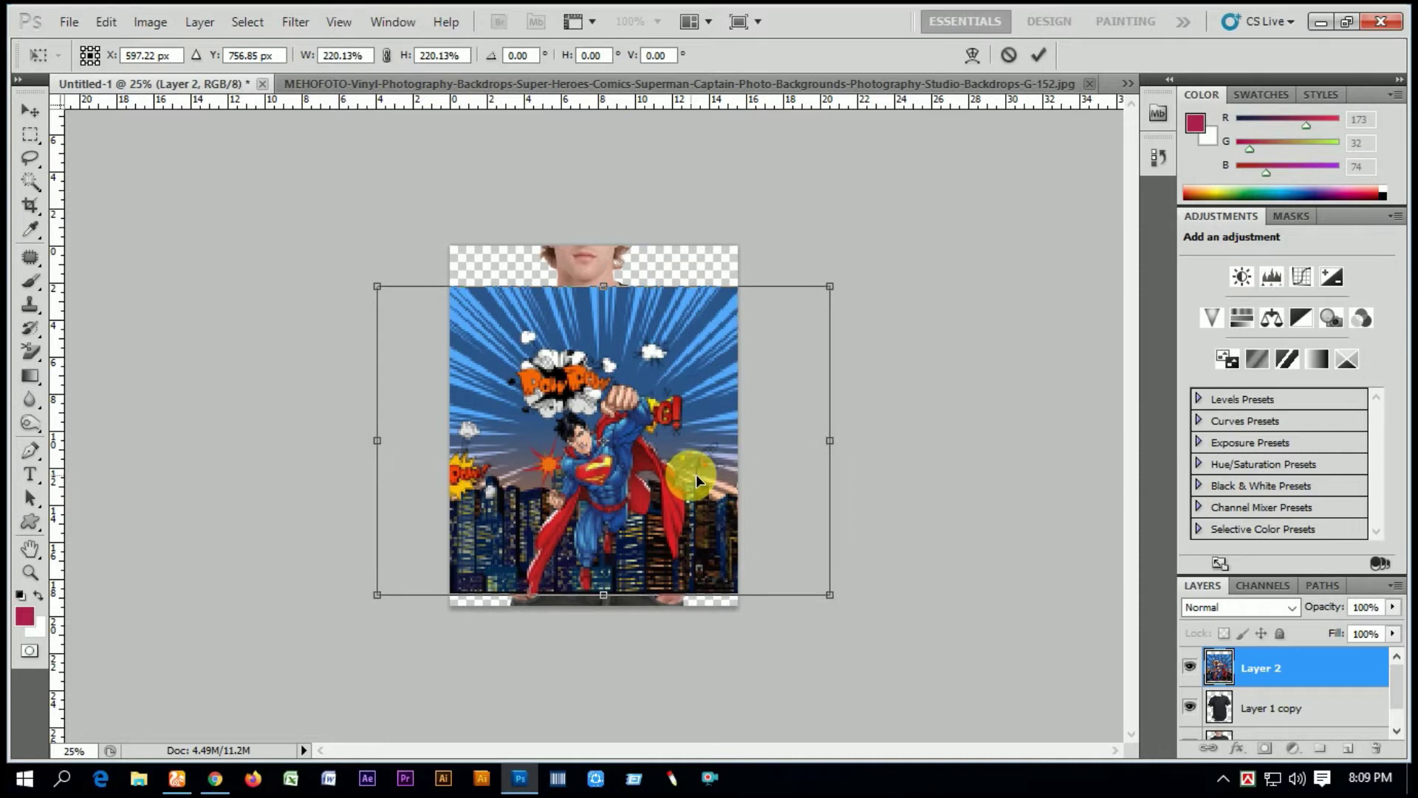
key(Return)
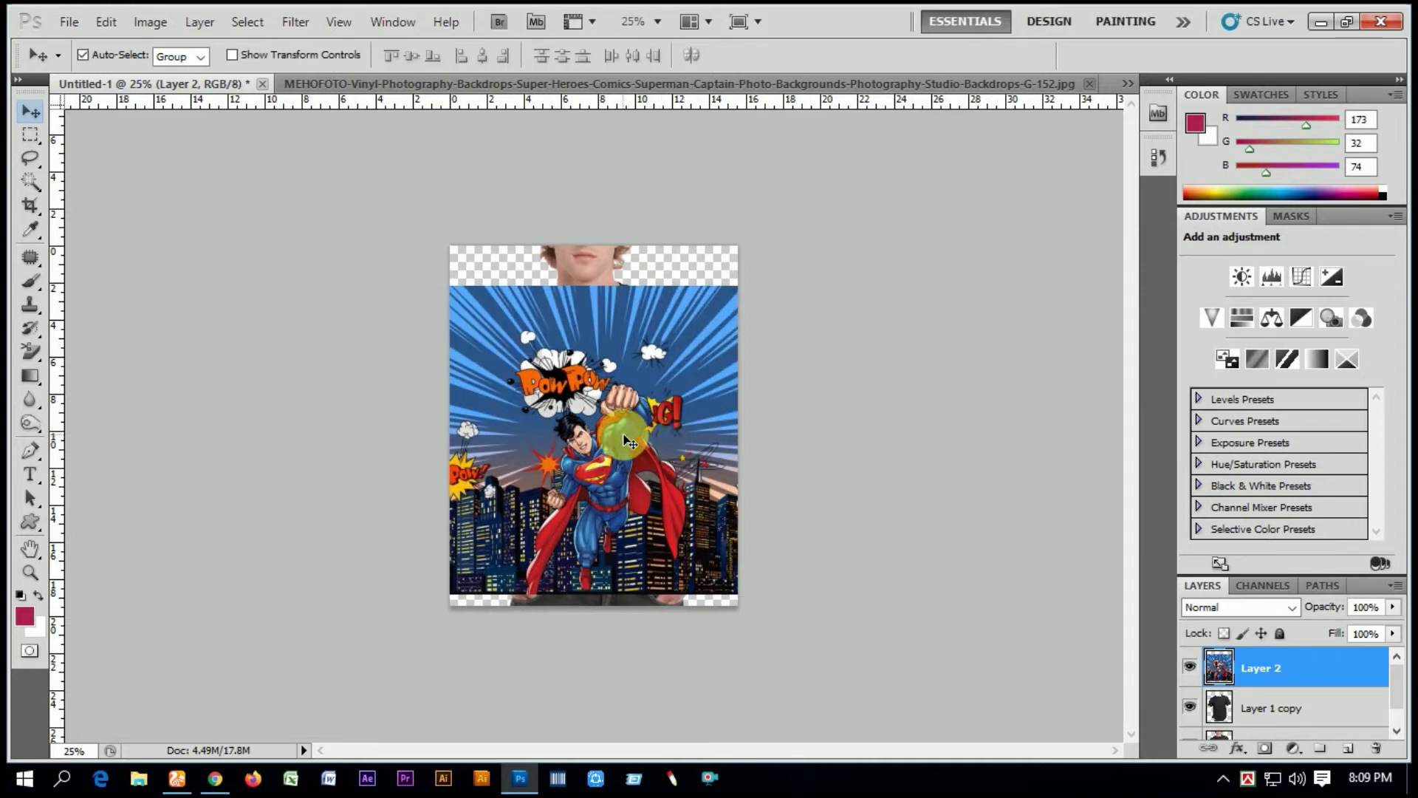
Fine-tune the pasted scene's position and size over the shirt front
drag(630, 442, 670, 414)
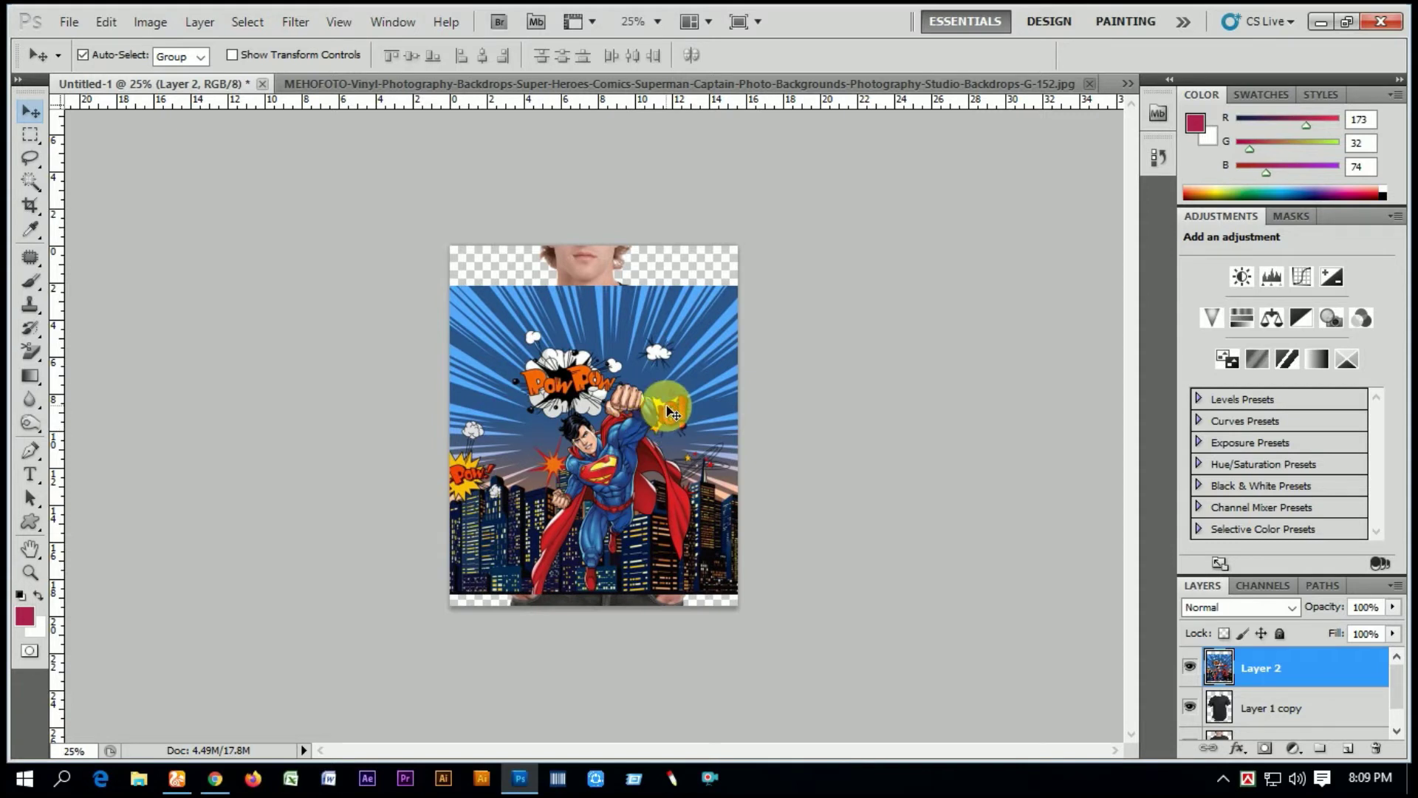
key(ctrl+t)
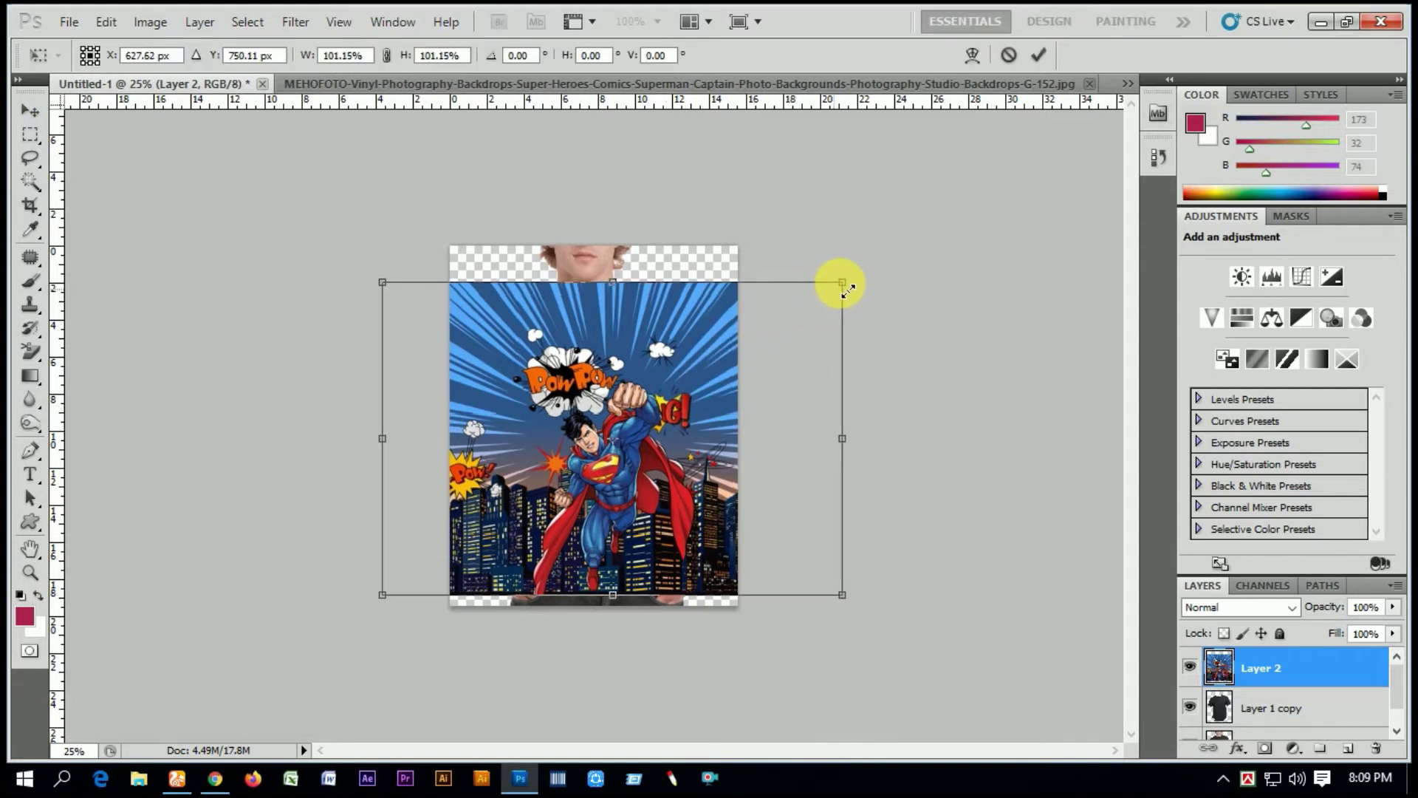
drag(842, 298, 850, 293)
drag(679, 387, 668, 390)
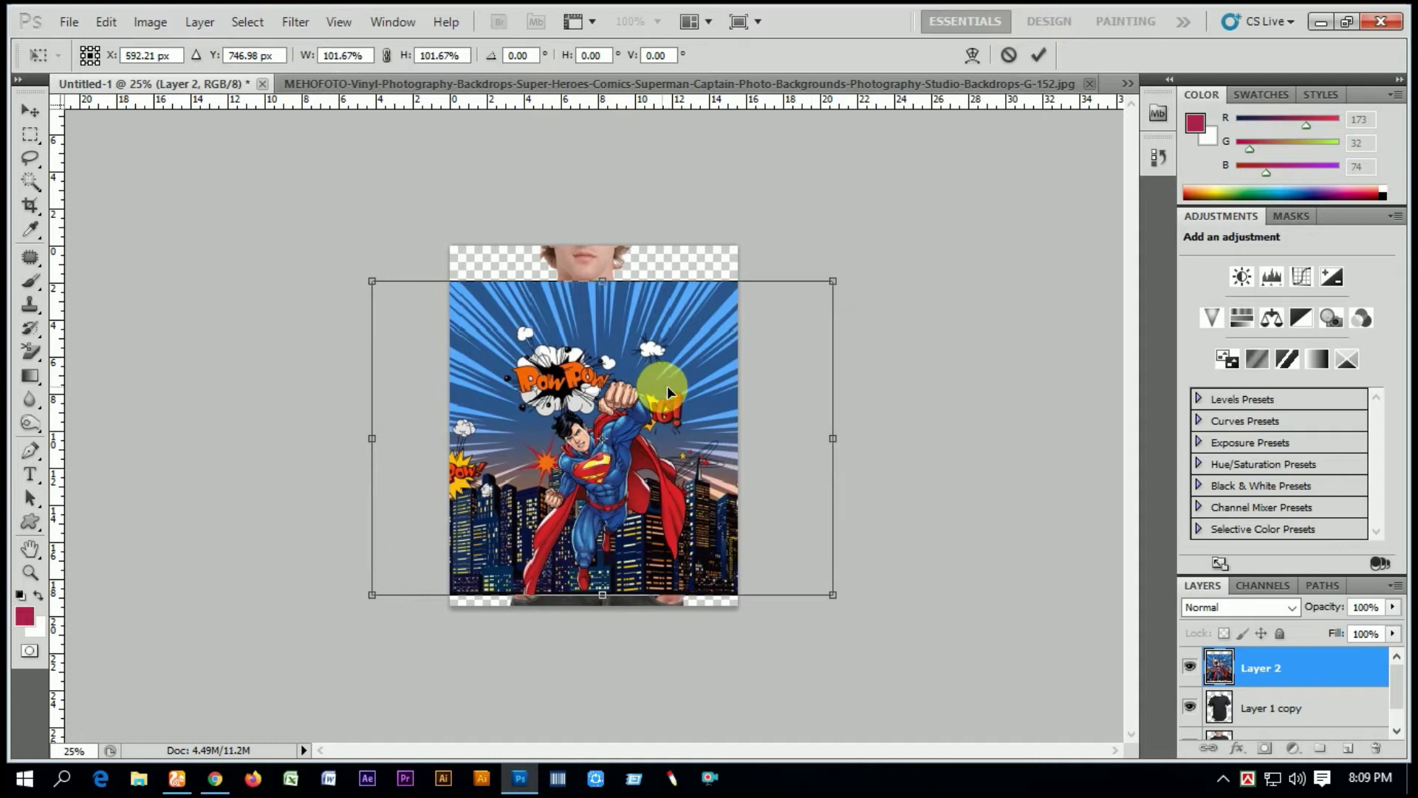
double_click(665, 395)
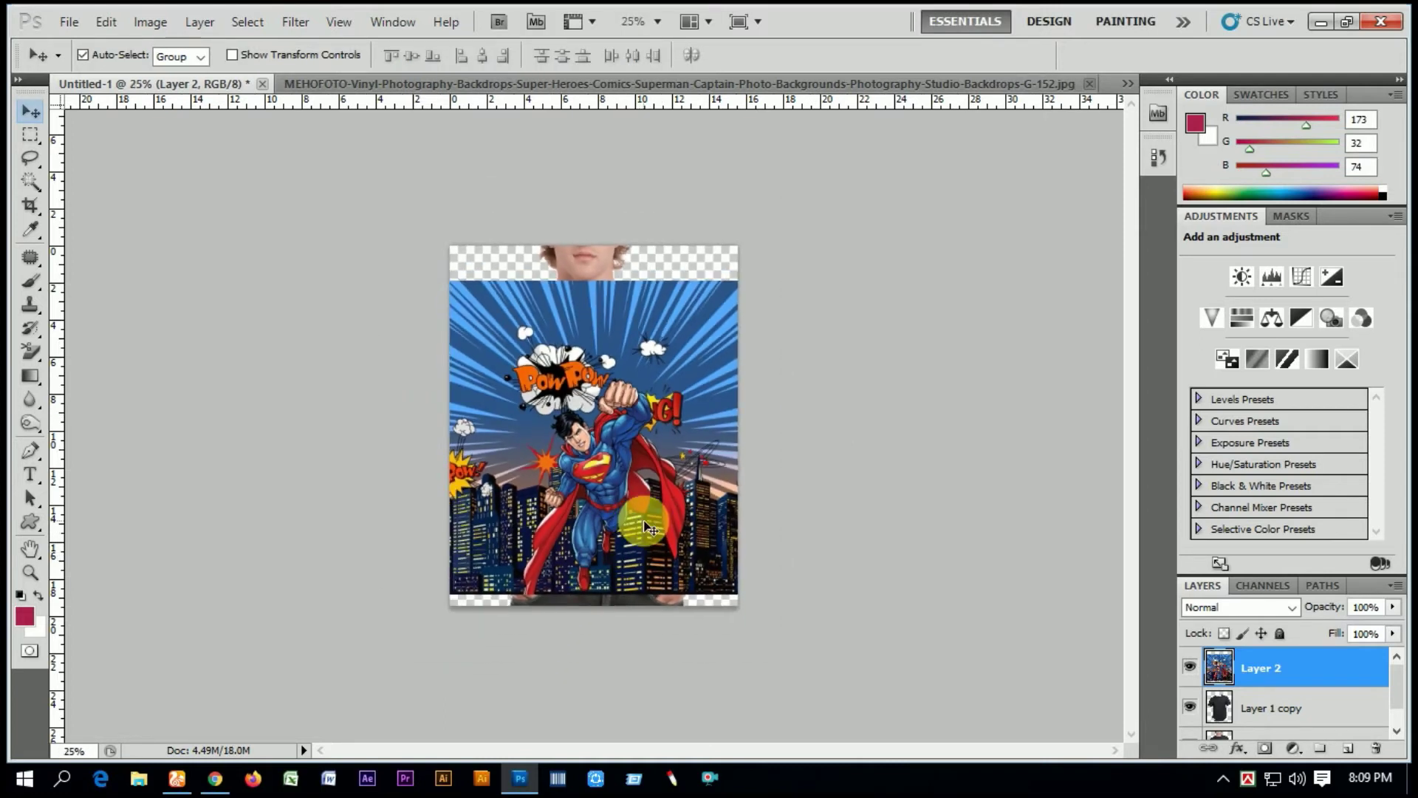
Hide Layer 2 and Quick Select the black shirt and left sleeve on Layer 1 copy
click(1190, 669)
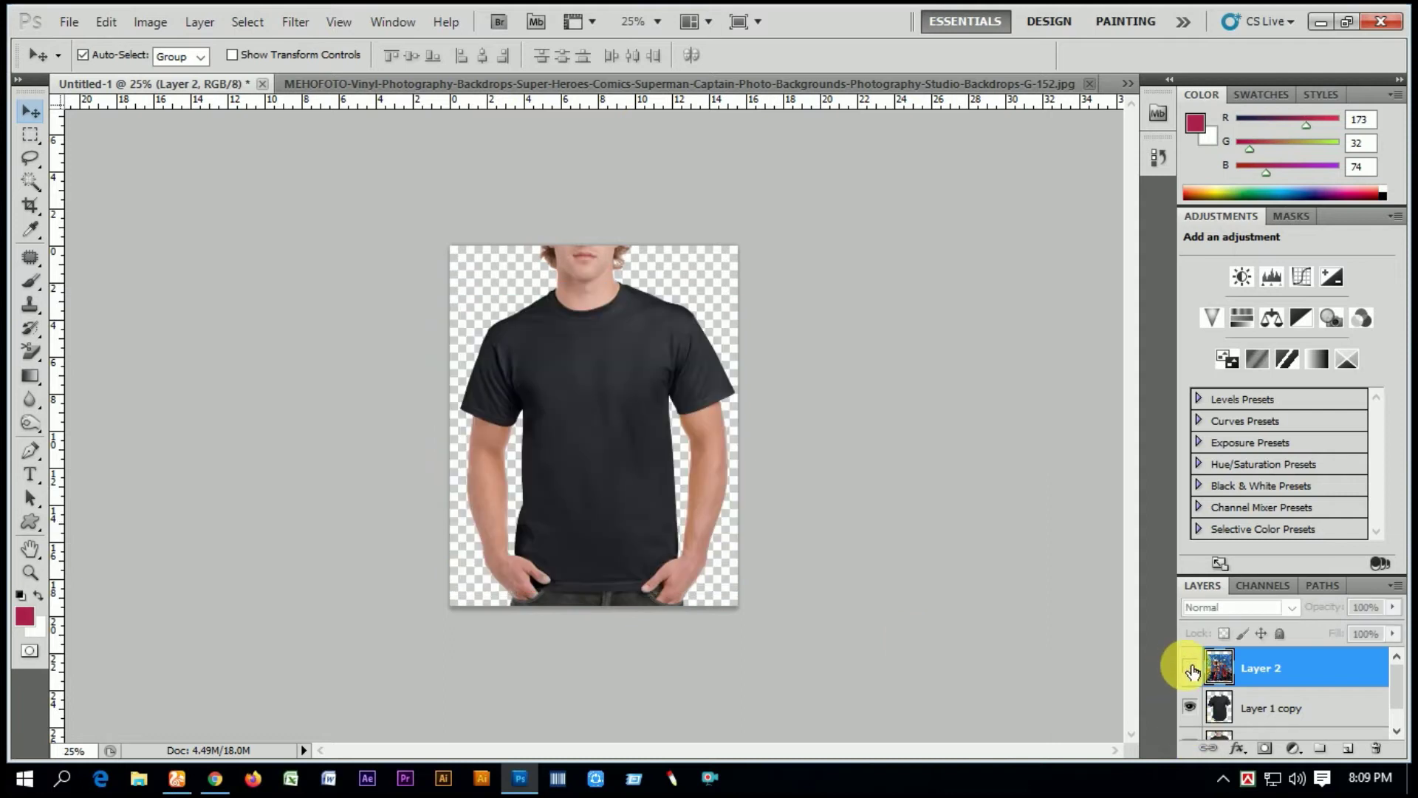
click(1223, 713)
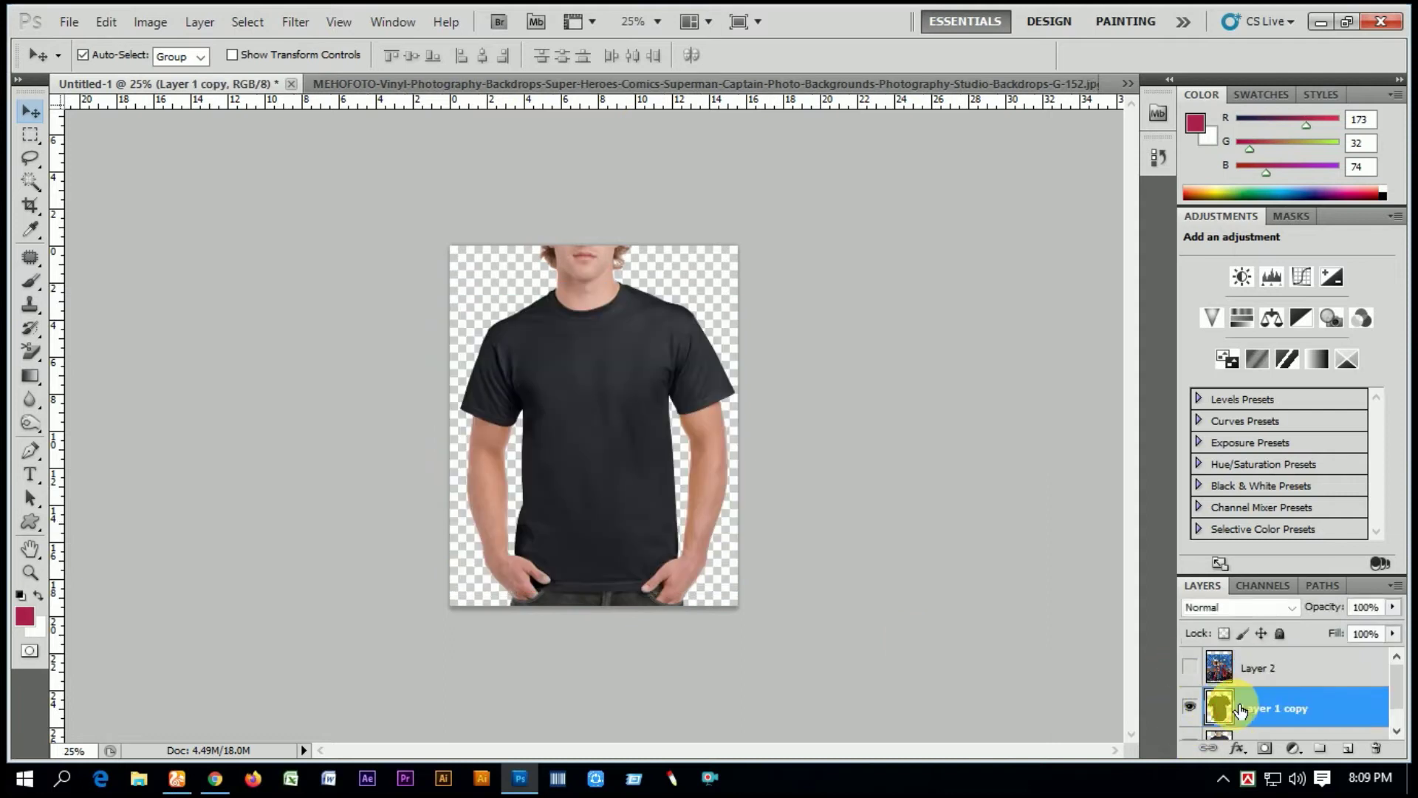
click(30, 185)
drag(525, 414, 596, 394)
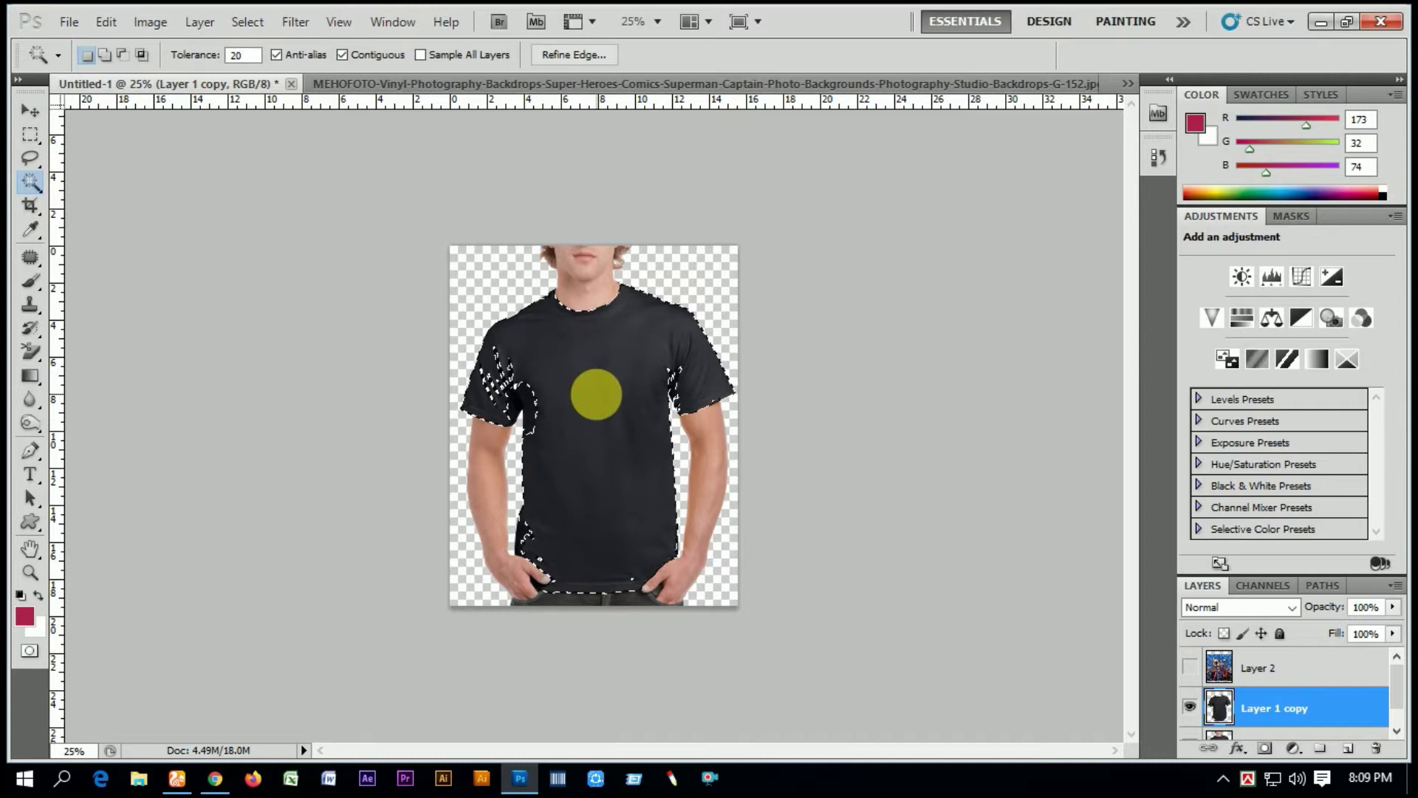
click(491, 378)
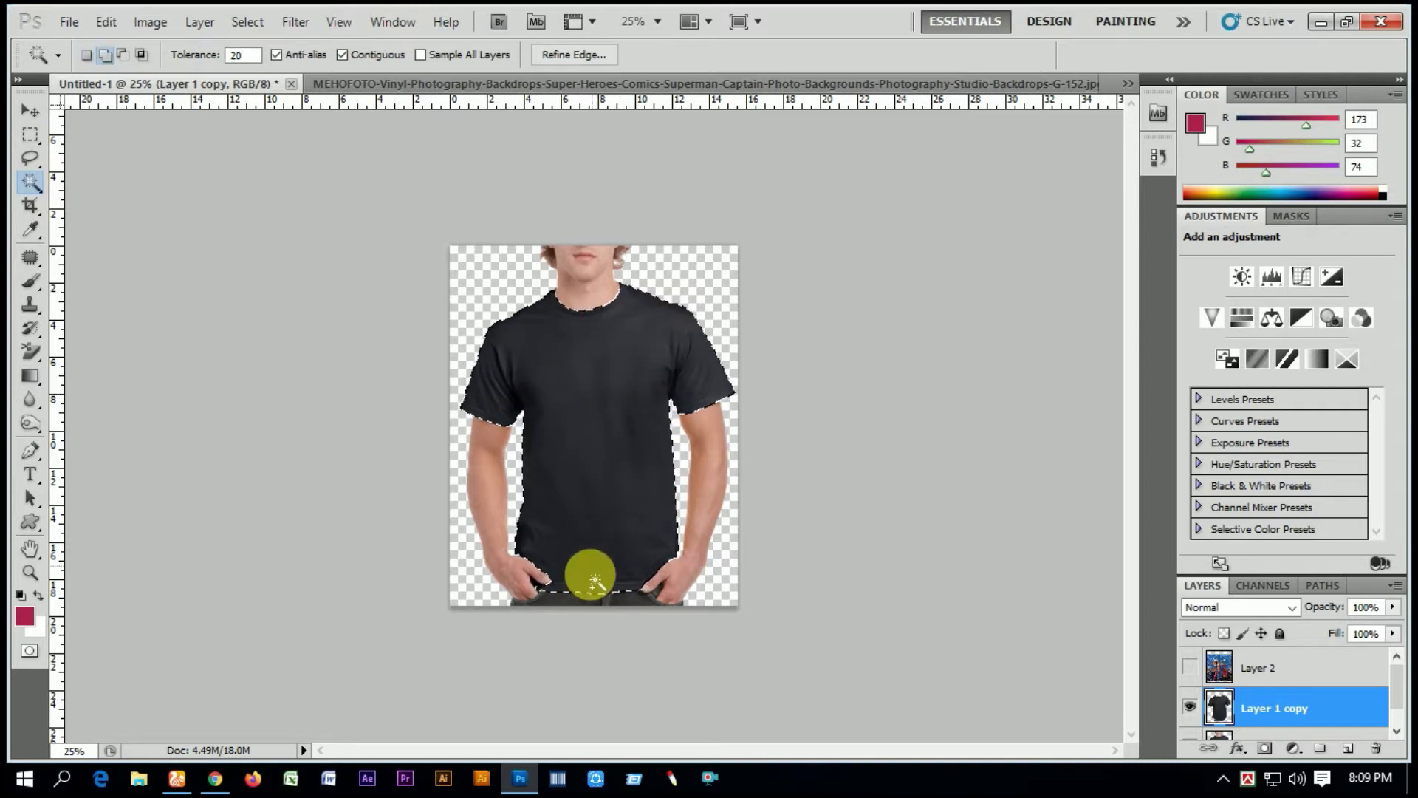
Add the shirt area under the left fingers, then make Layer 2 visible again
key(ctrl+plus)
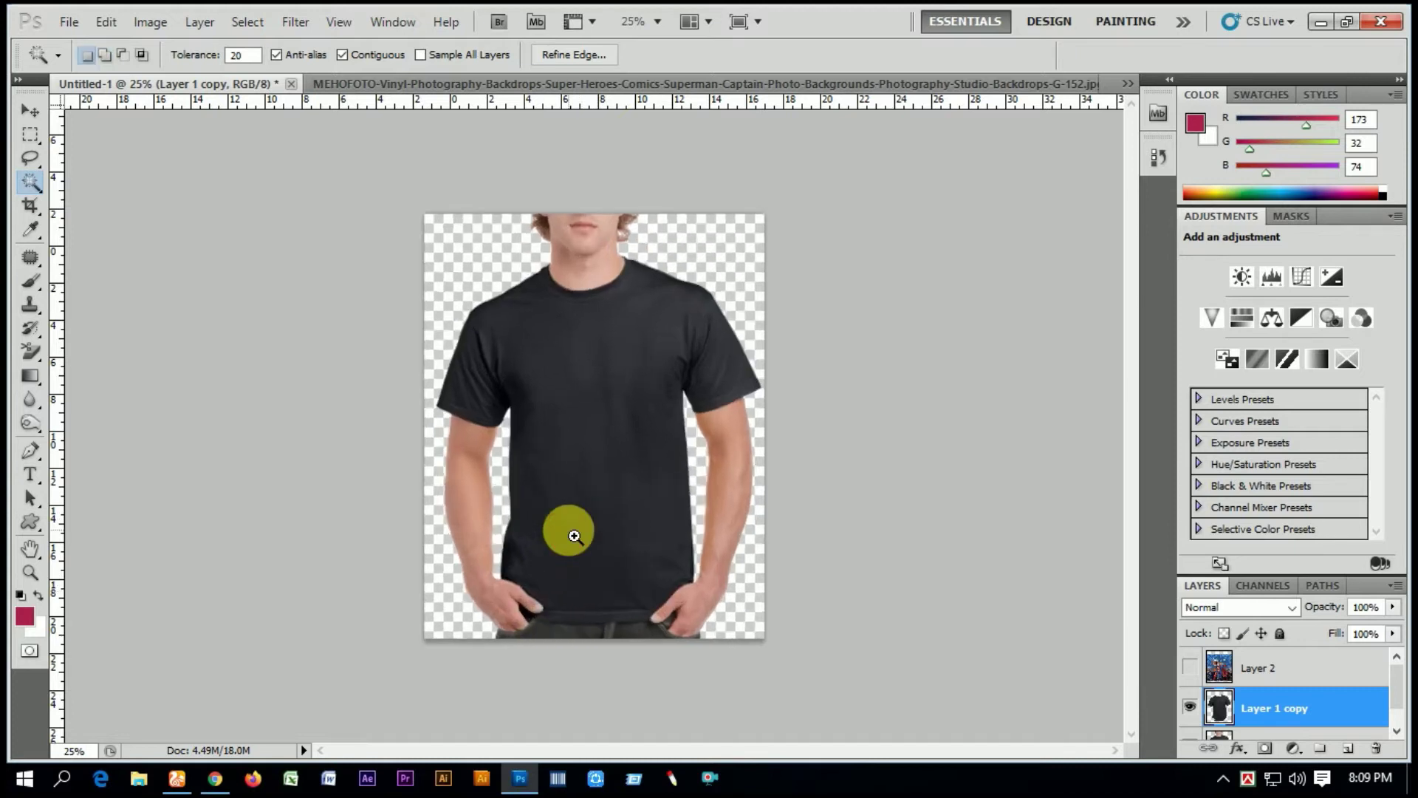
key(ctrl+plus)
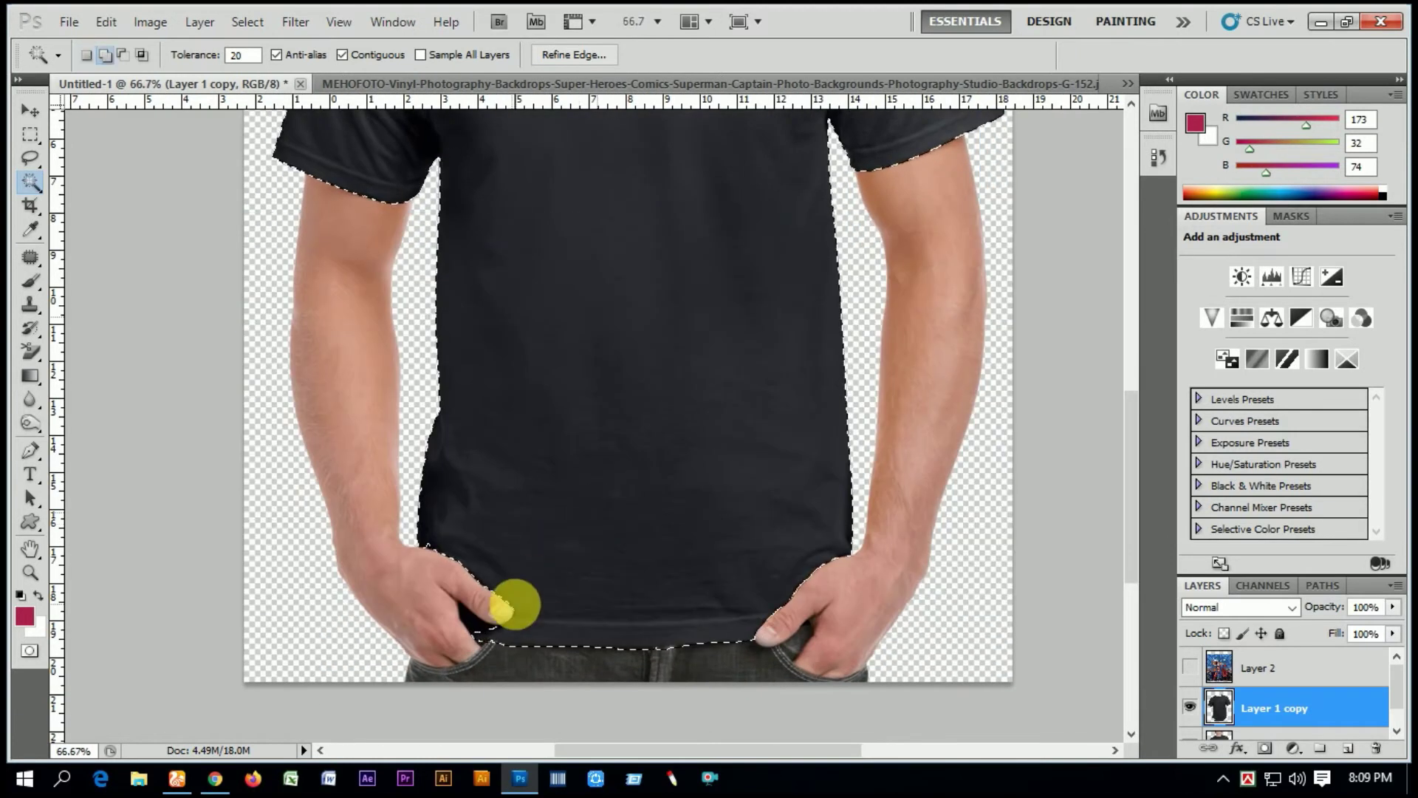
click(482, 622)
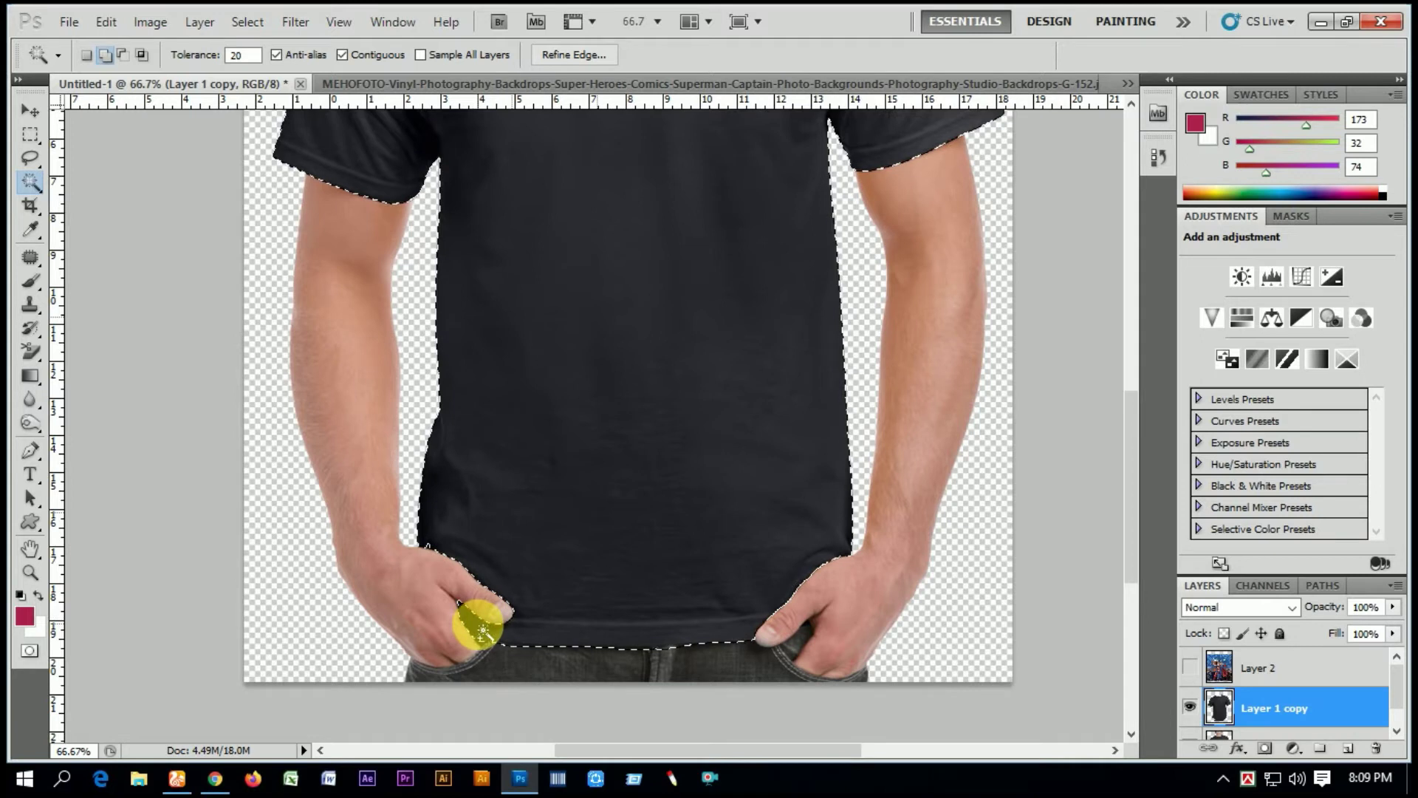
key(ctrl+minus)
click(492, 502)
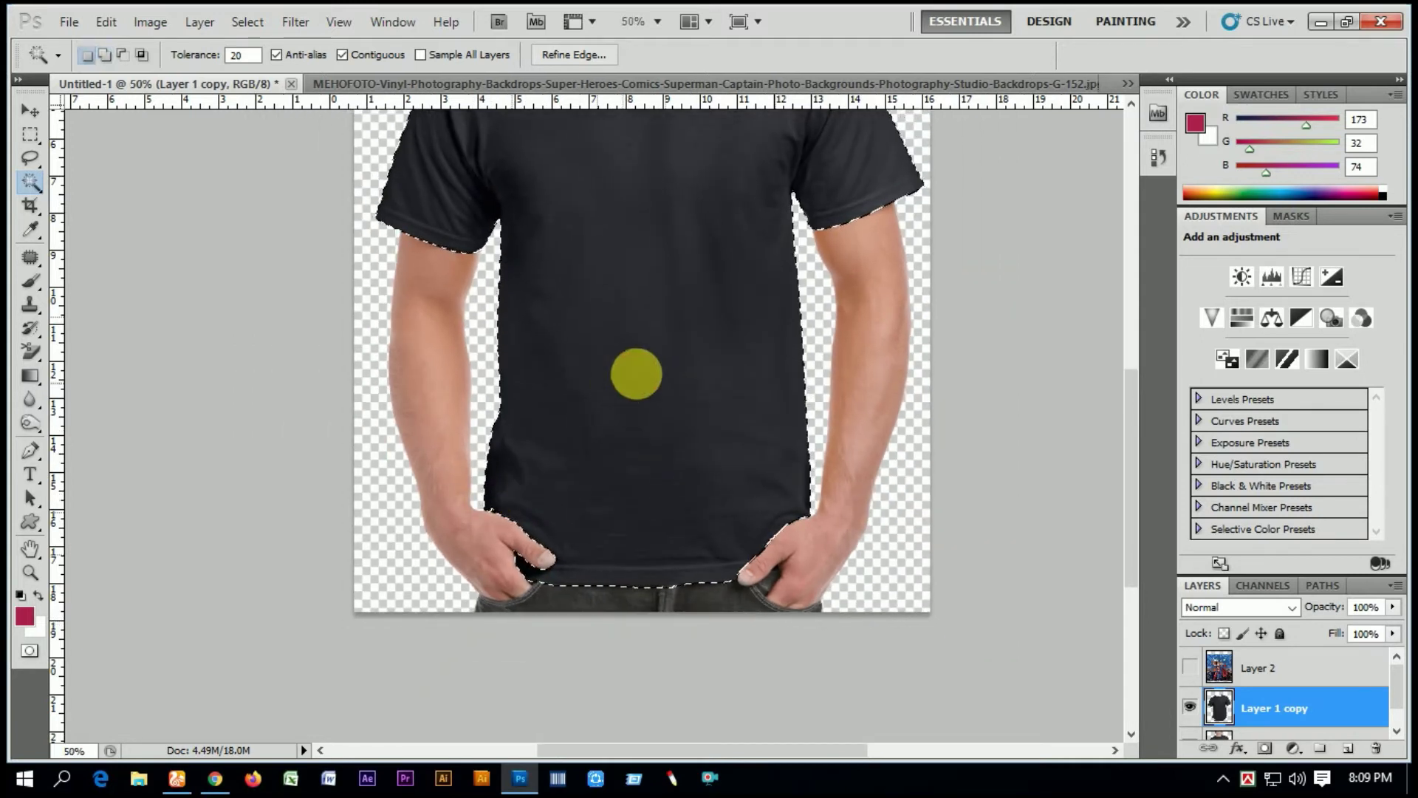
ctrl+click(721, 282)
ctrl+alt+click(691, 310)
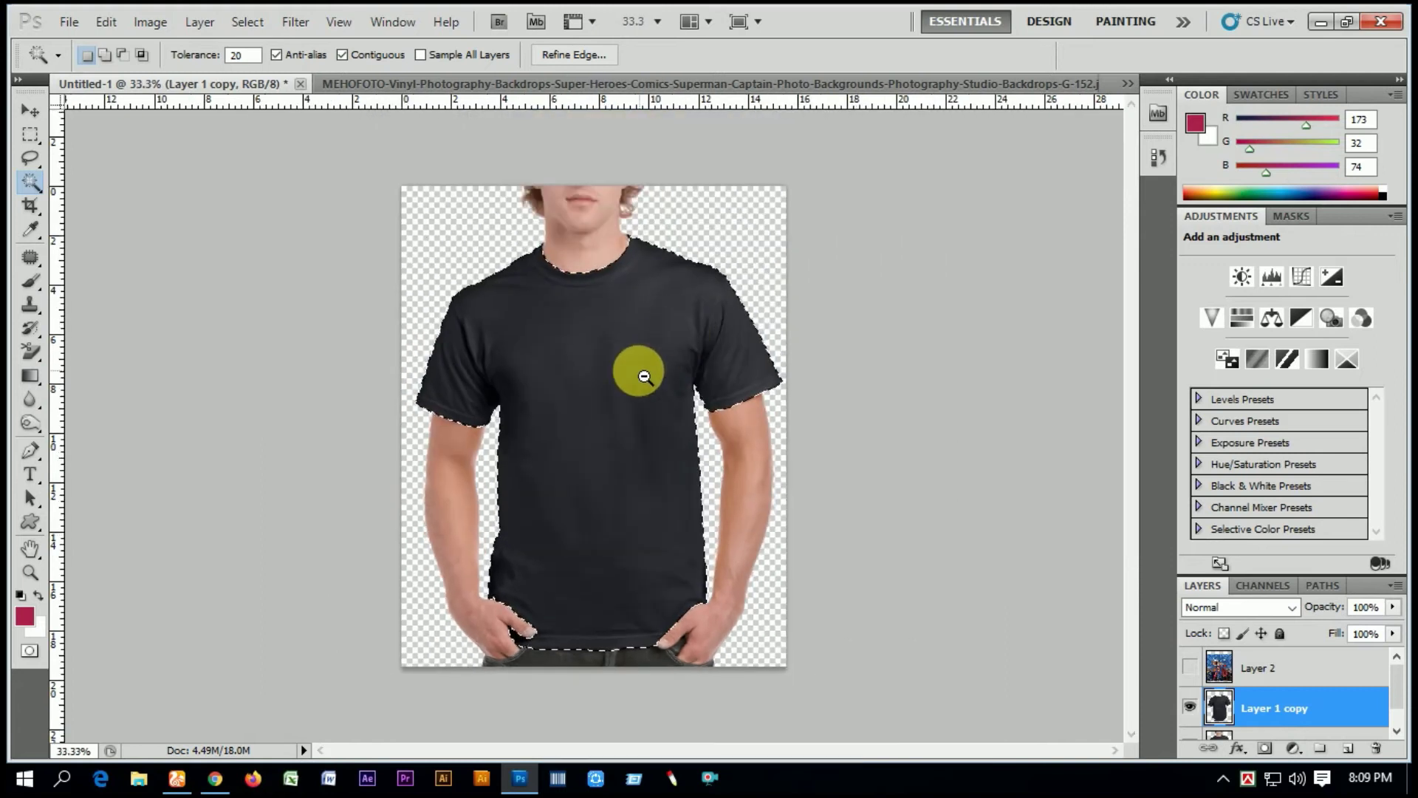
click(1202, 669)
Make Layer 2 a clipping mask on the shirt with Hard Light blend mode
click(1244, 671)
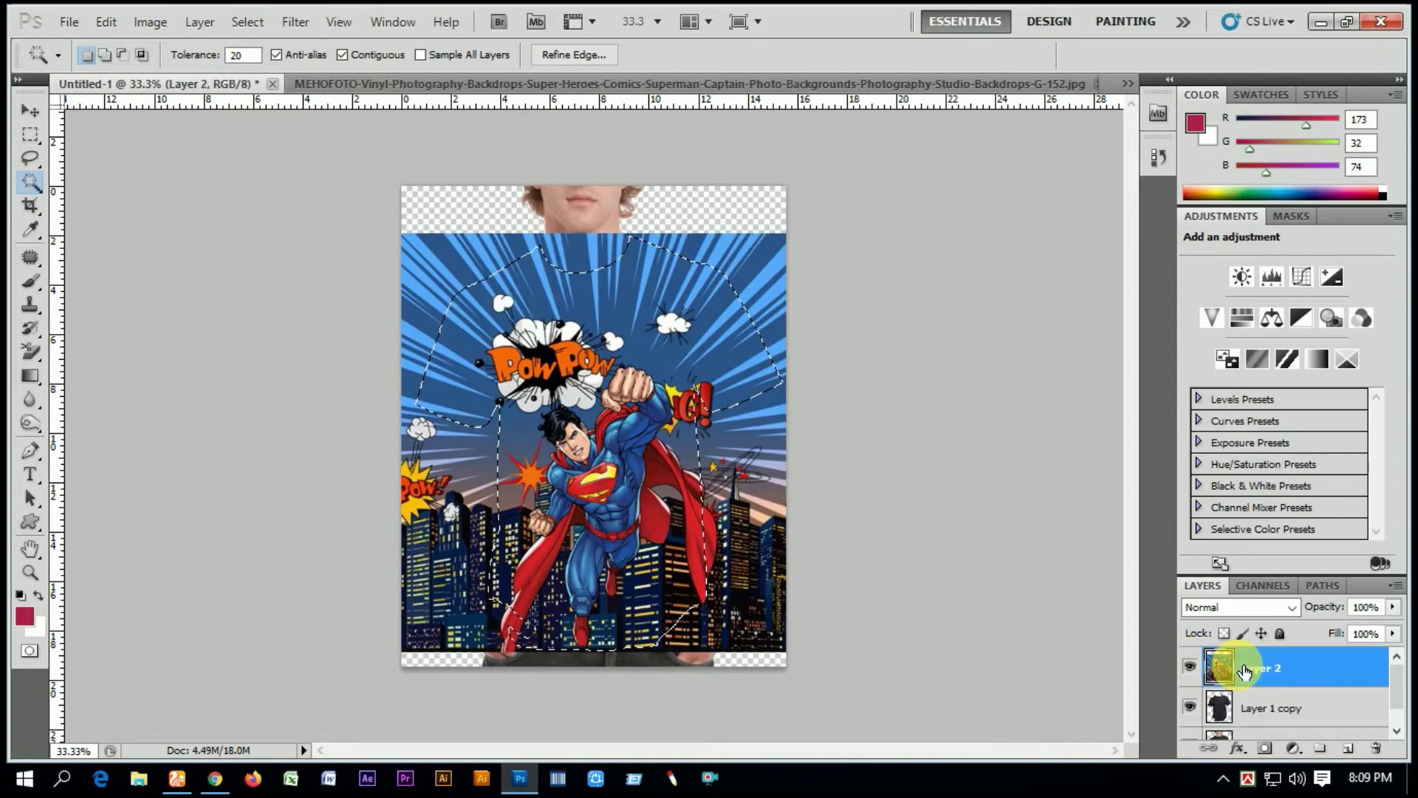
right_click(1244, 670)
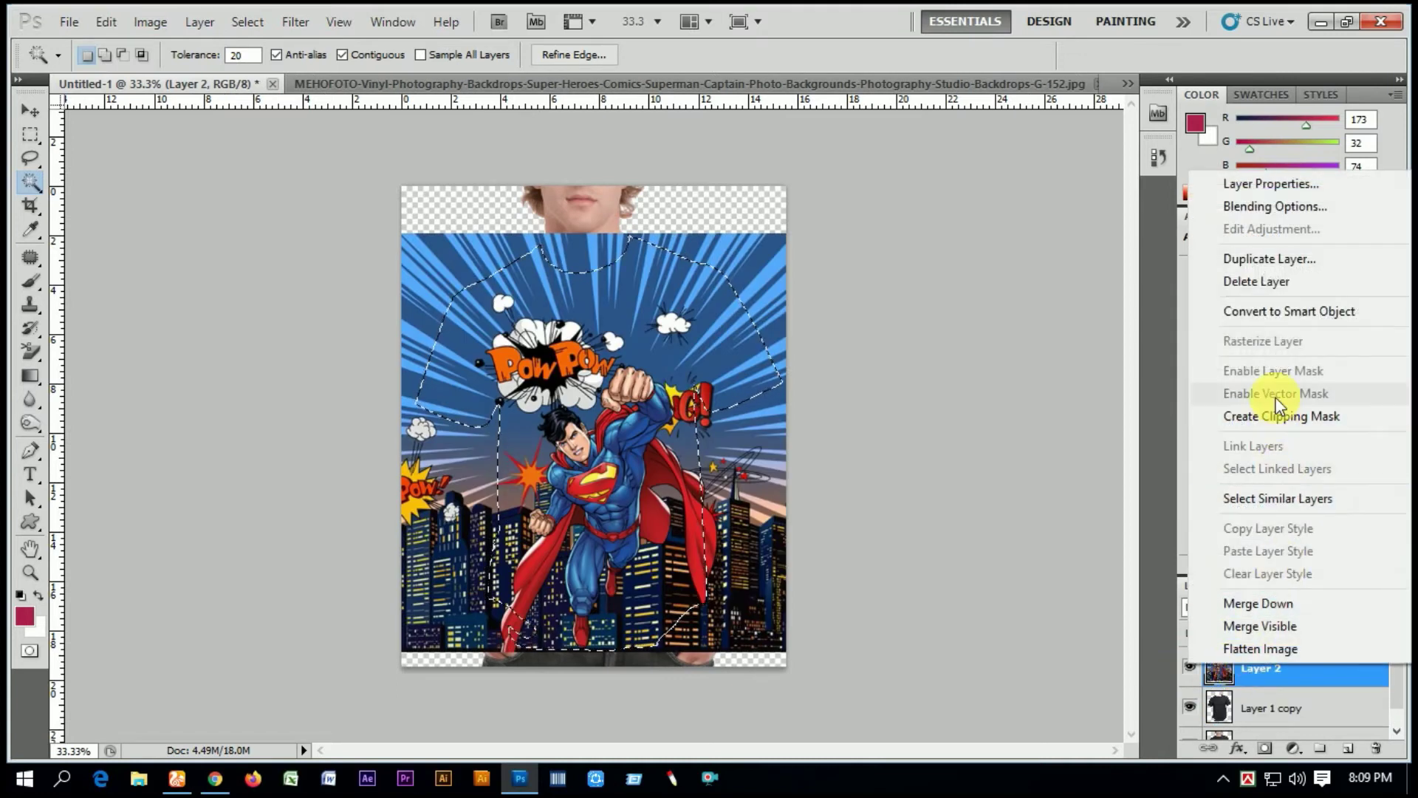
click(1291, 418)
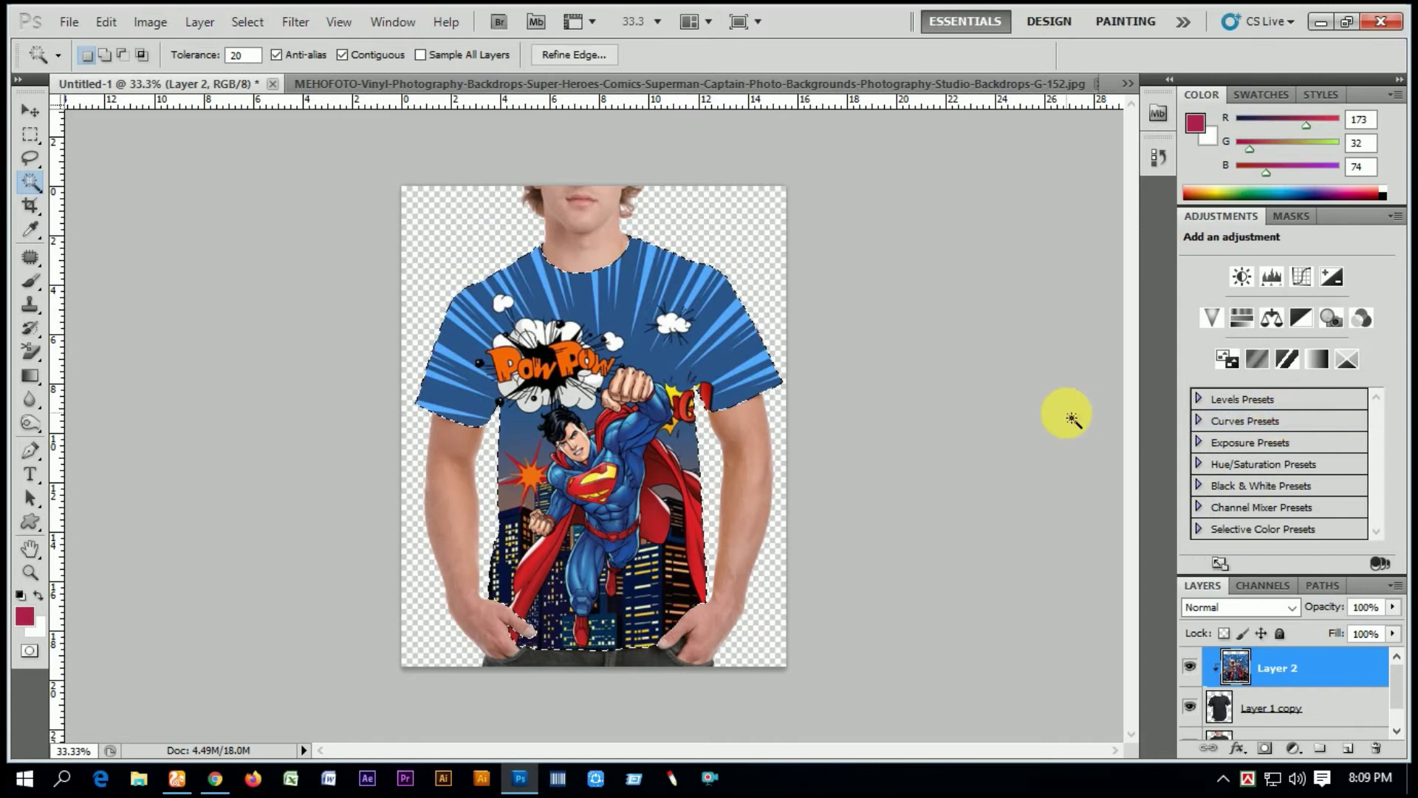
click(1292, 607)
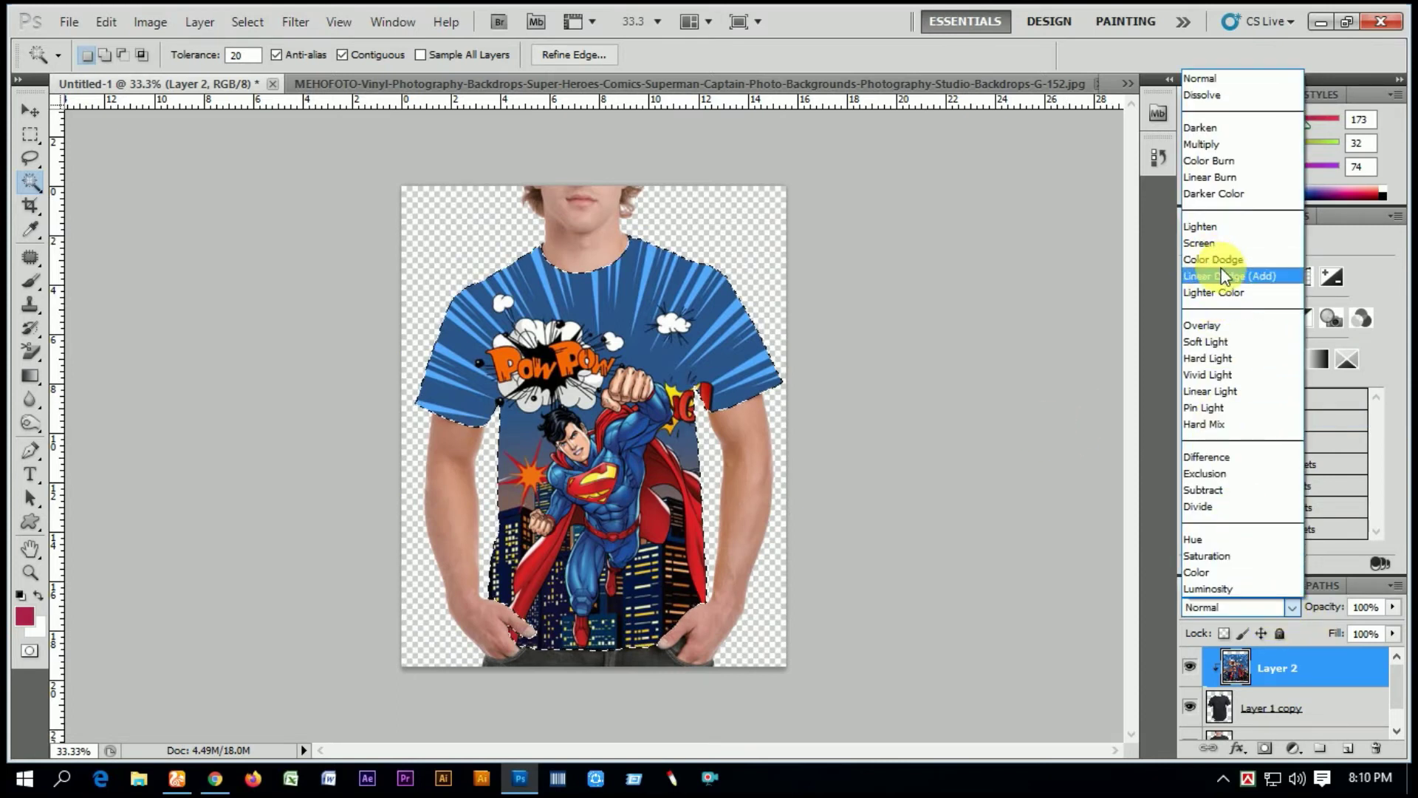
click(1224, 359)
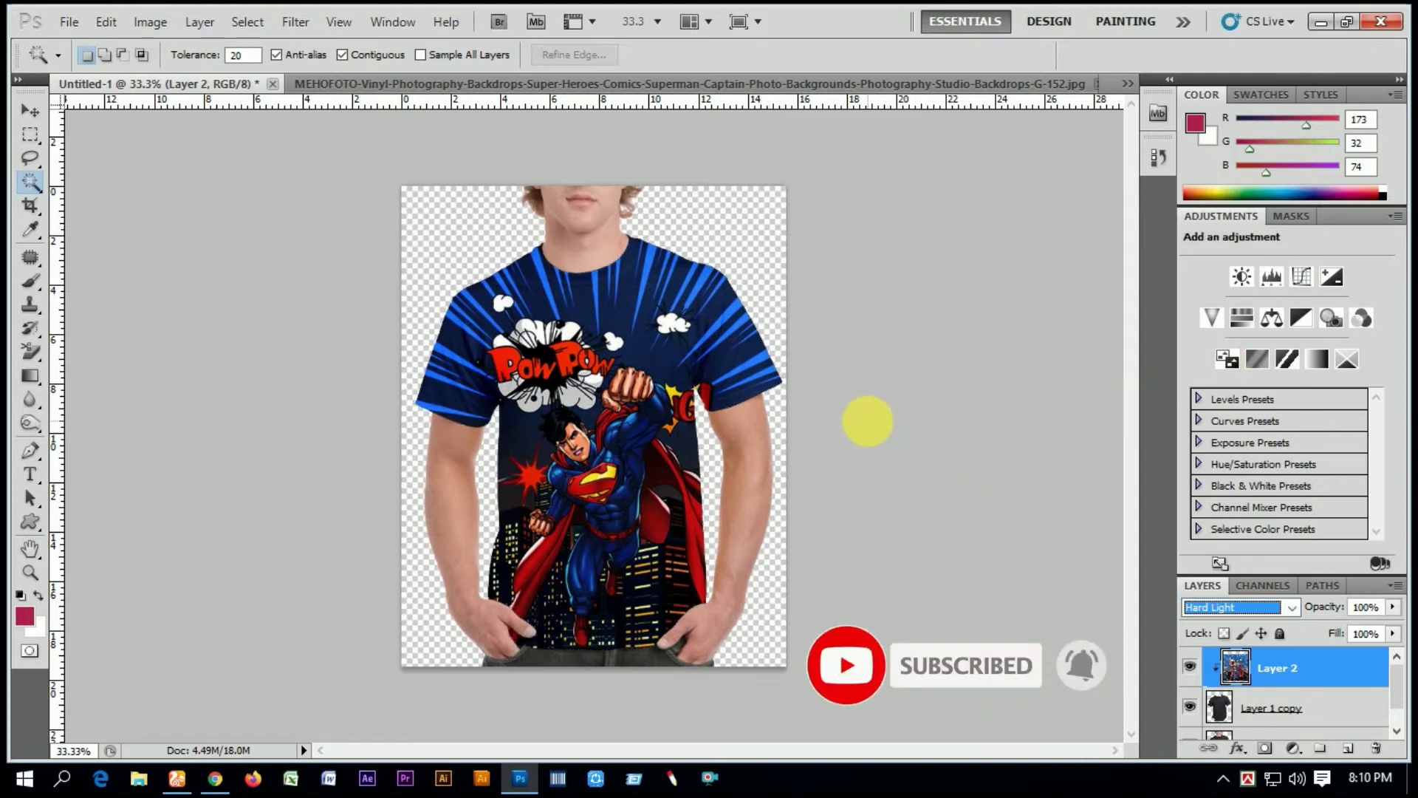
key(ctrl+plus)
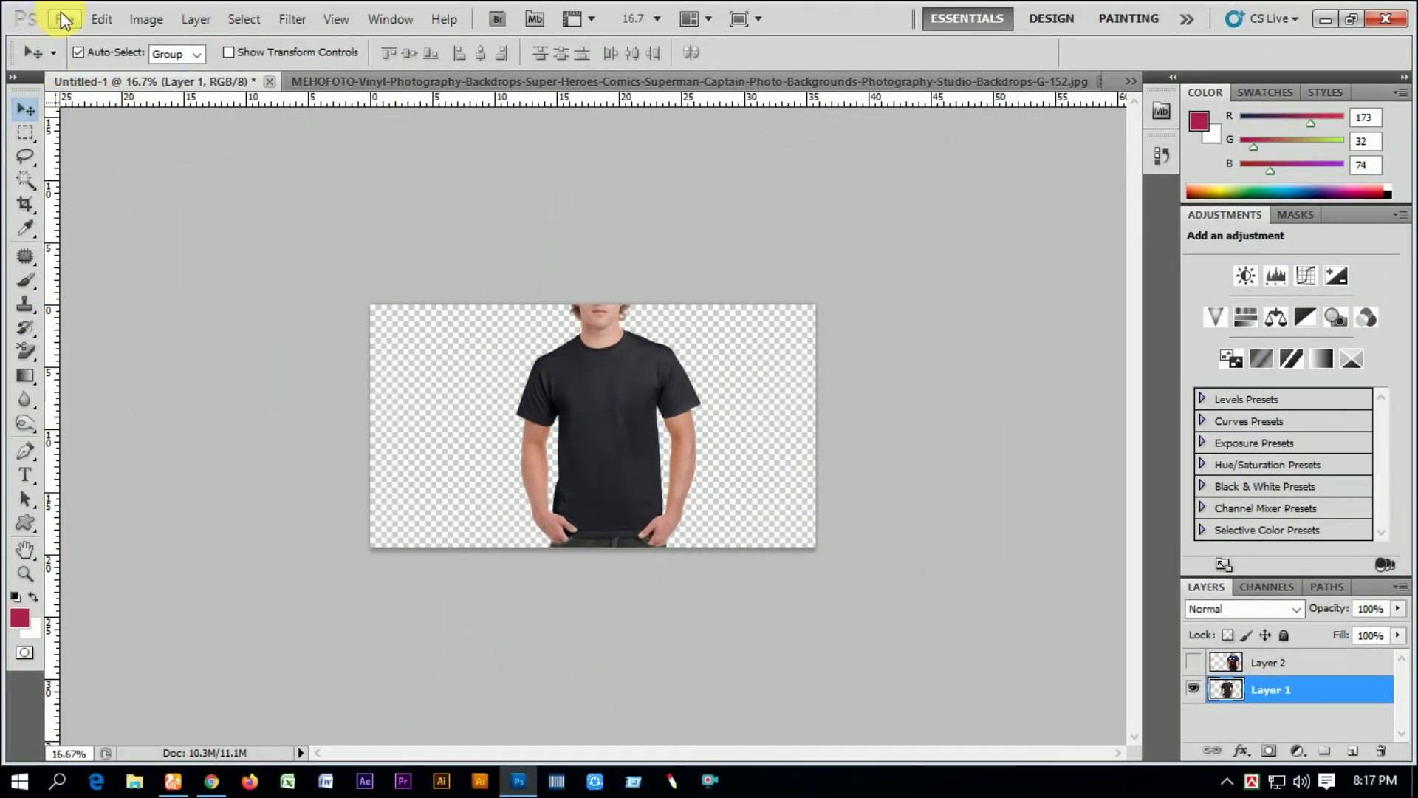
Open the galaxy Superman logo image file
click(62, 18)
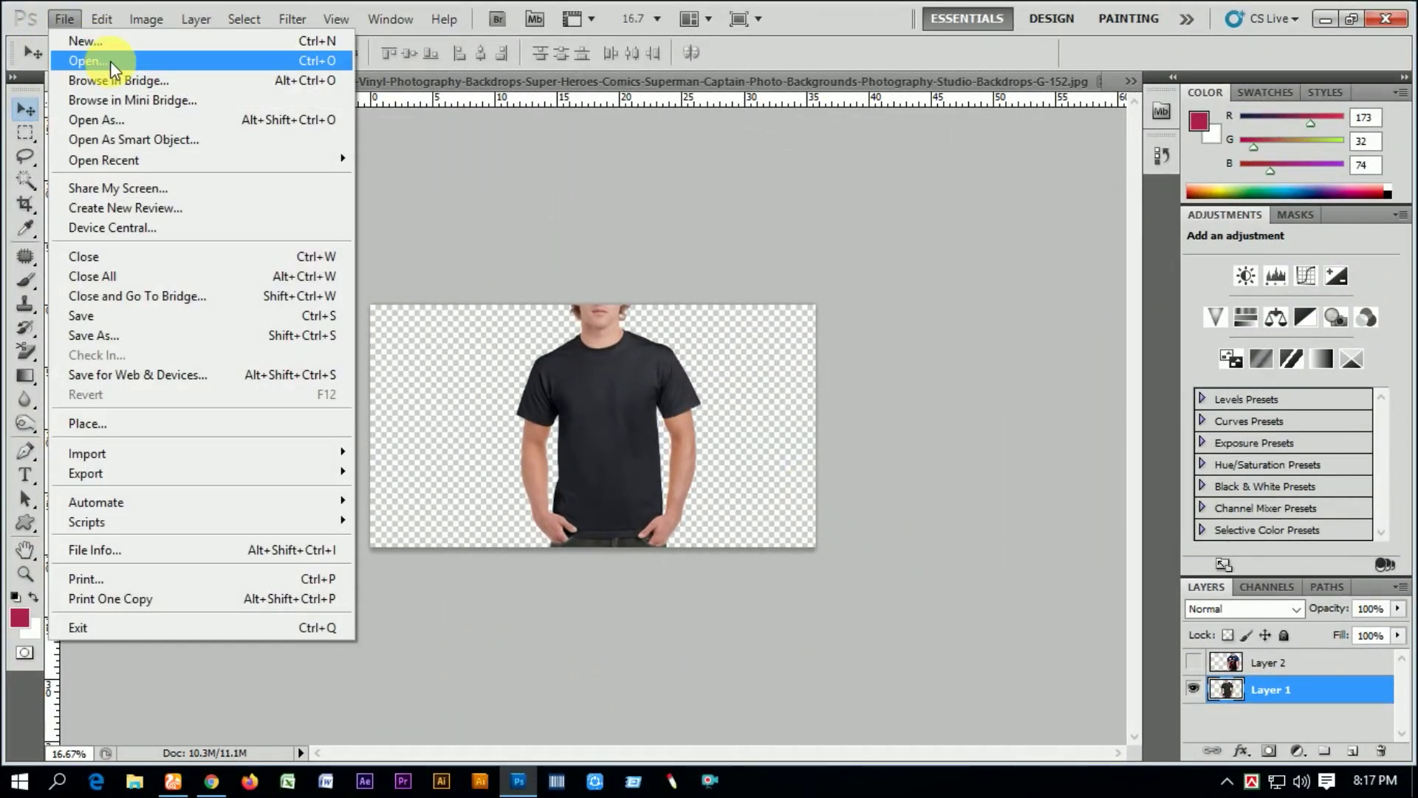
click(114, 63)
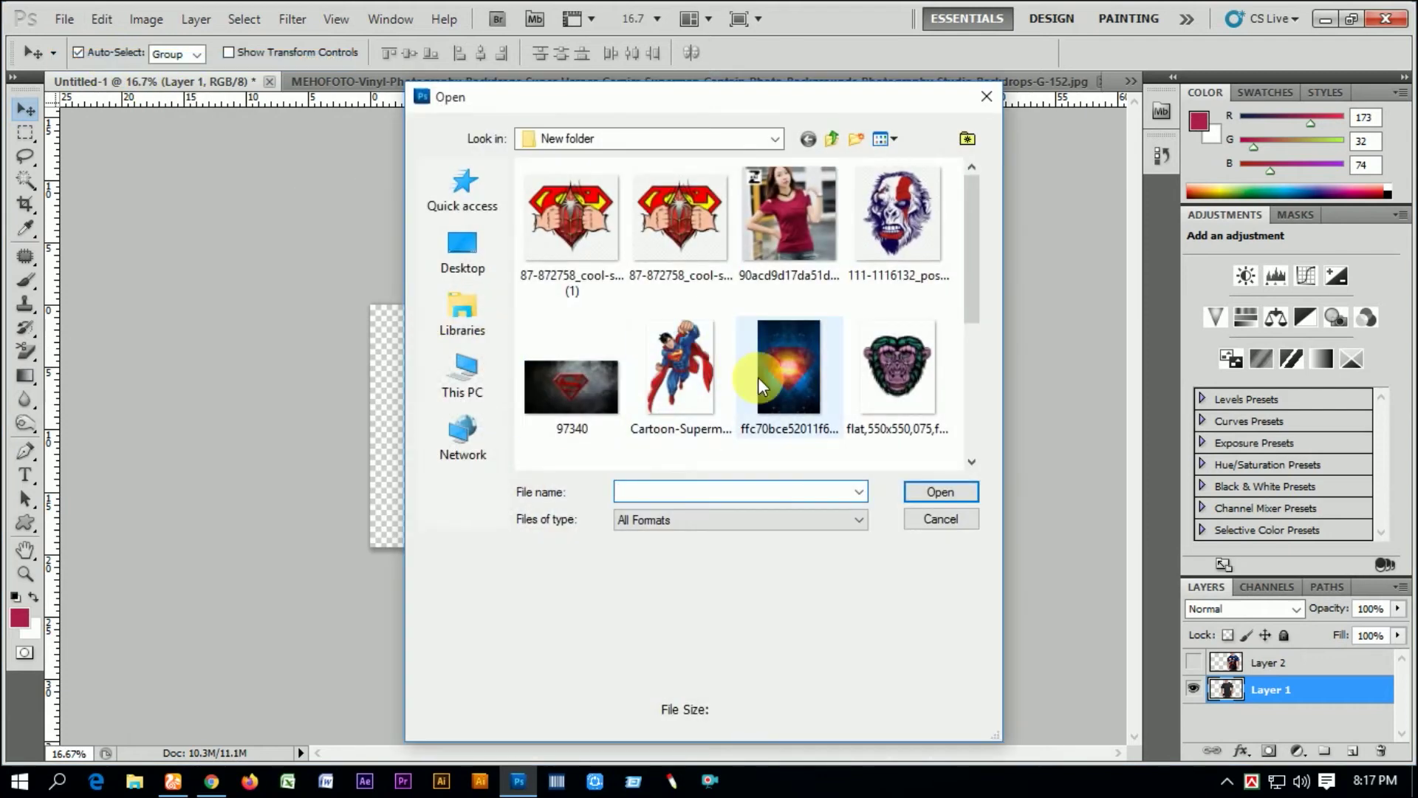
click(783, 368)
click(939, 492)
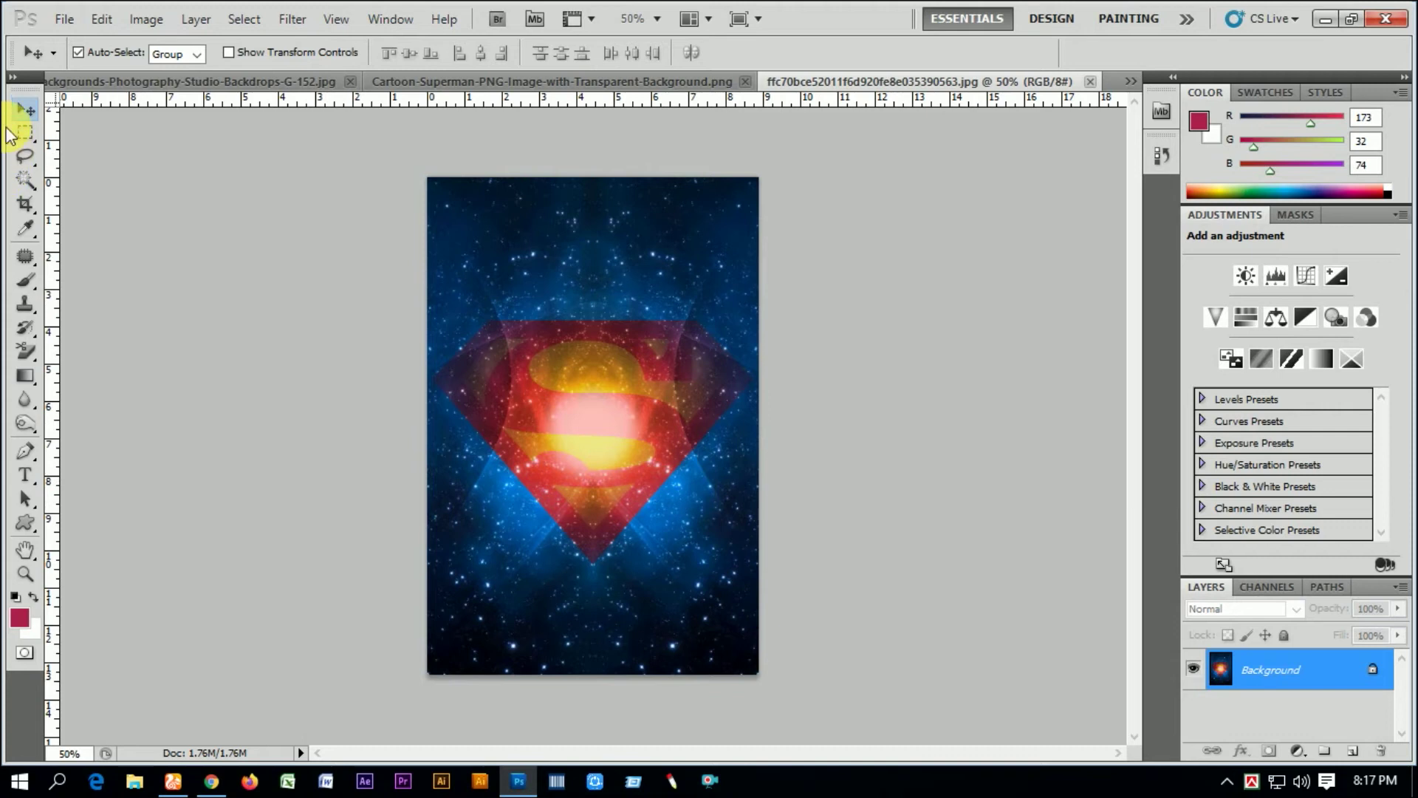
Select the Move tool and flip between the t-shirt and galaxy logo documents
click(22, 111)
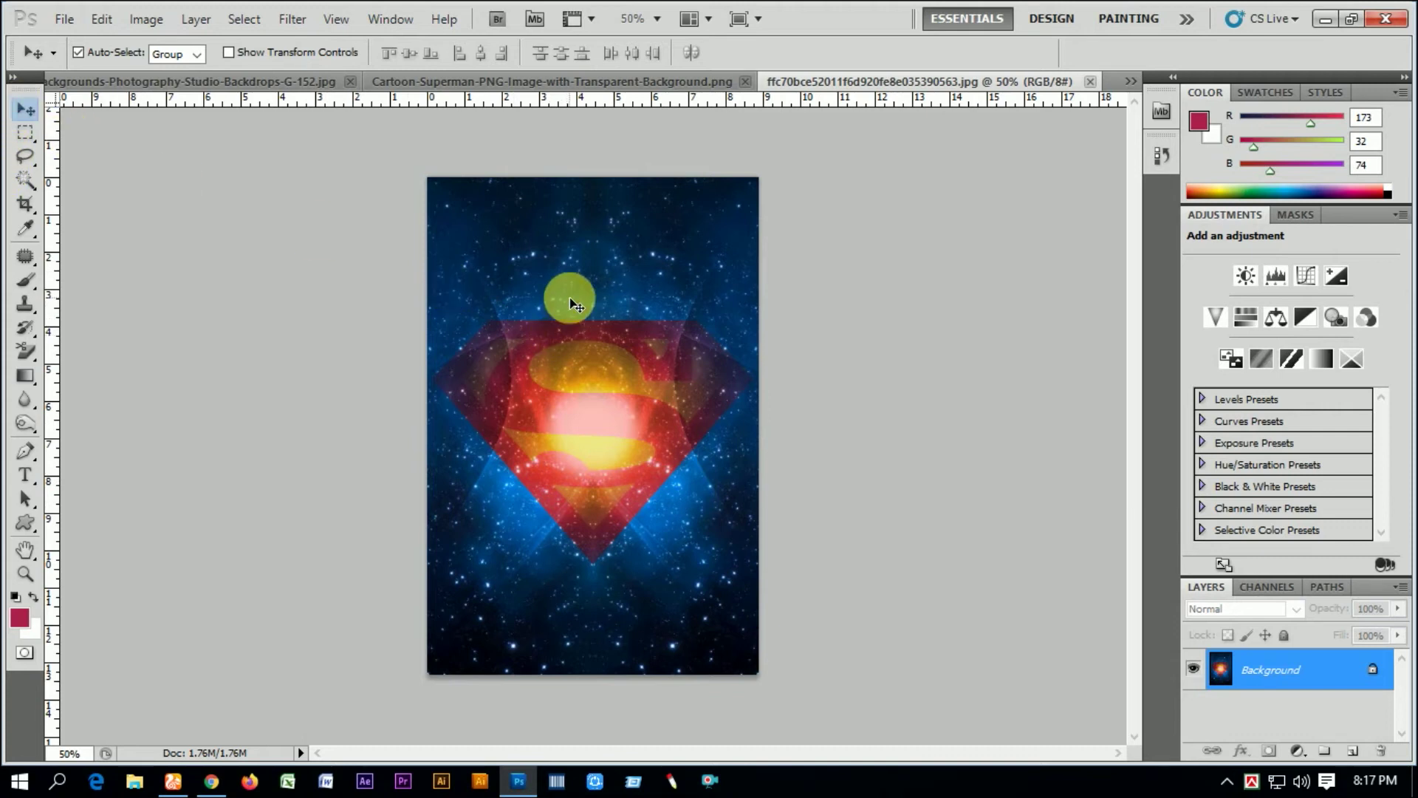
click(226, 81)
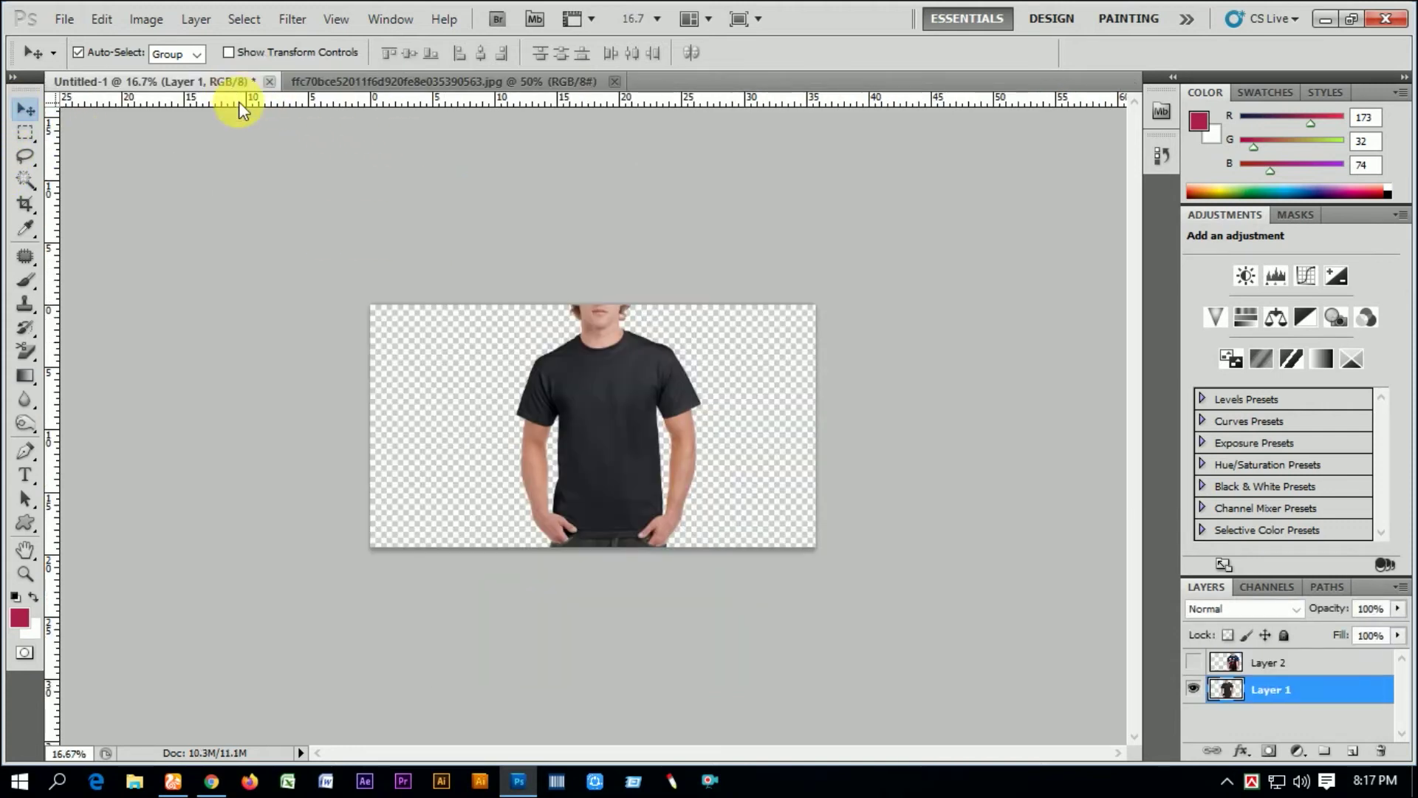
click(446, 82)
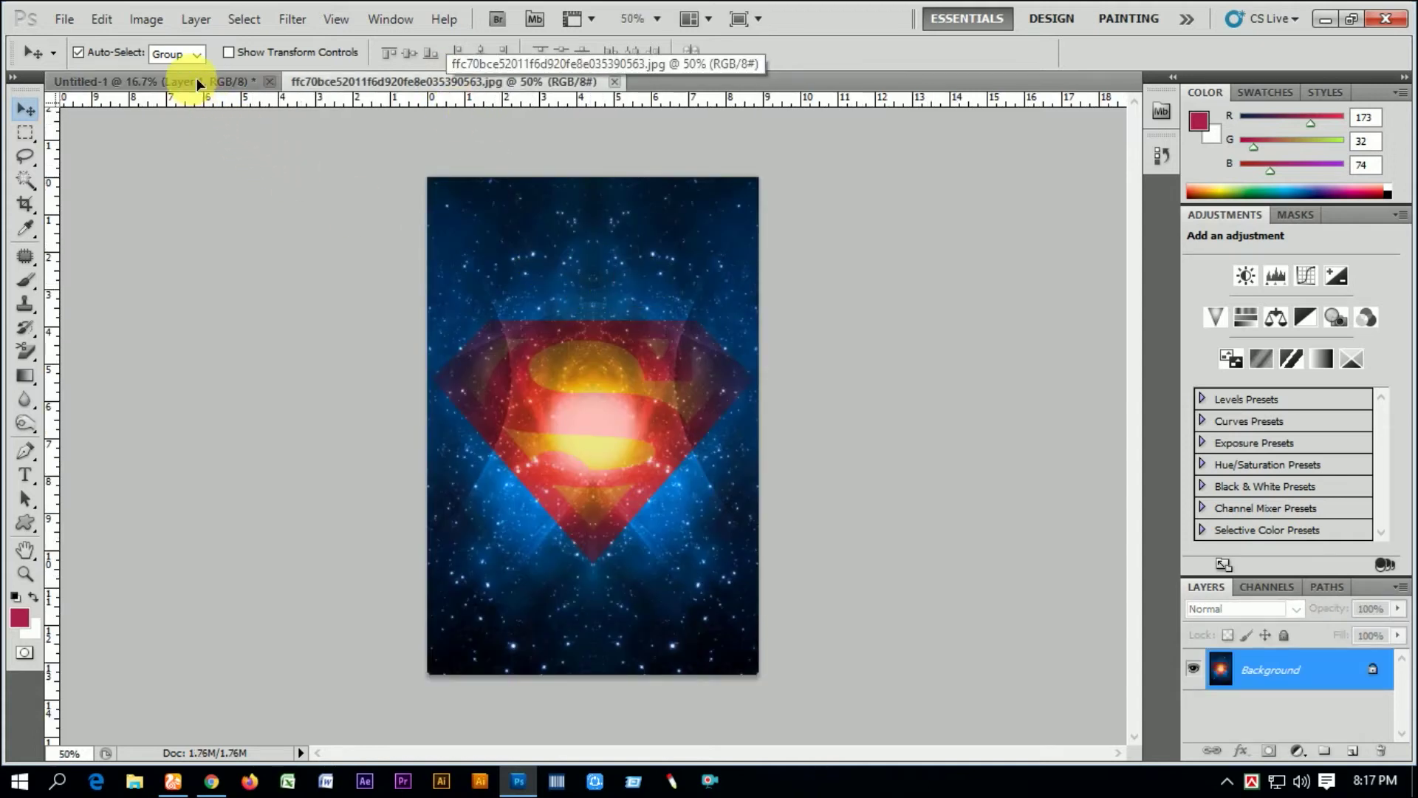
Drag the galaxy logo into the t-shirt document and enlarge it to about 166% over the shirt
mouse_move(198, 84)
mouse_down()
mouse_move(639, 378)
mouse_move(621, 397)
mouse_up()
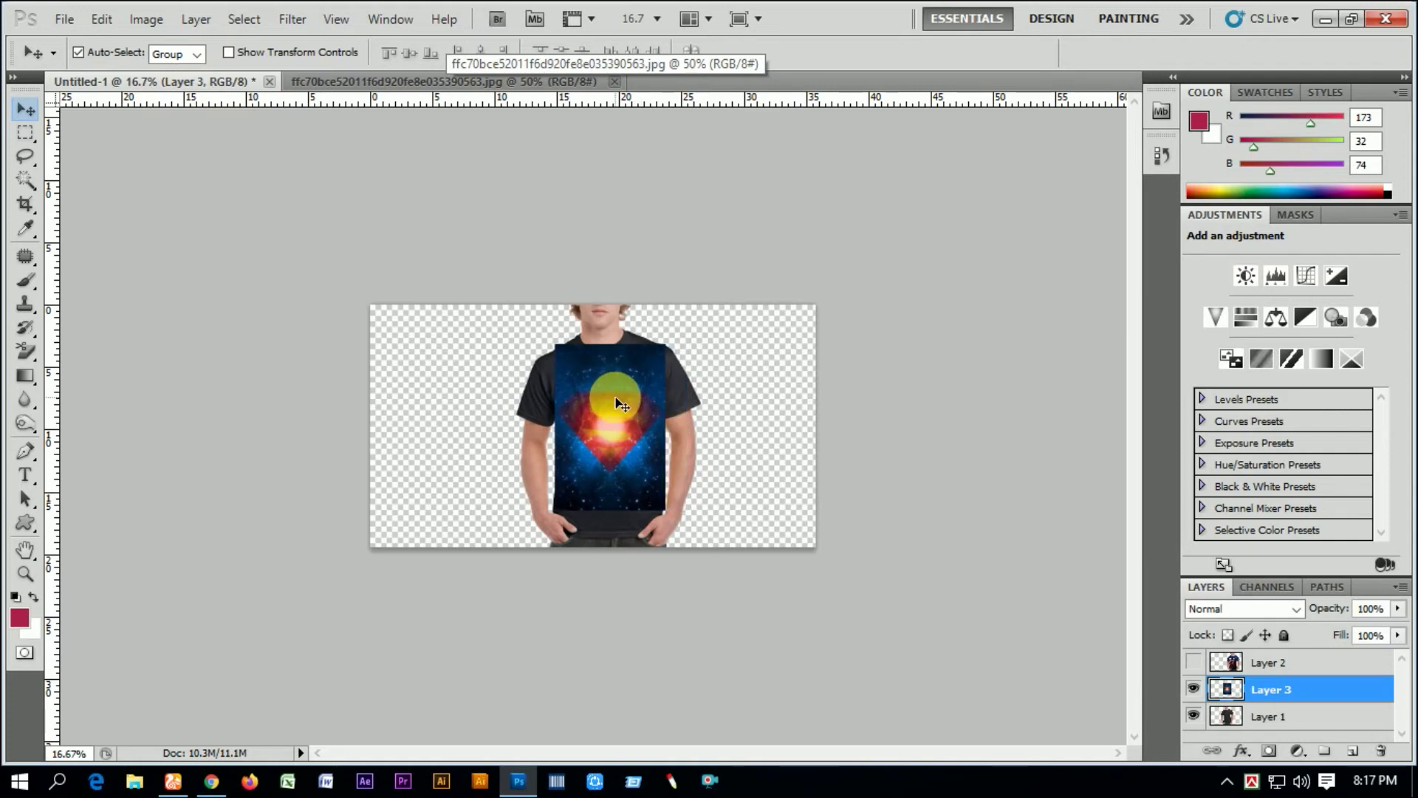
key(ctrl+t)
drag(667, 345, 680, 325)
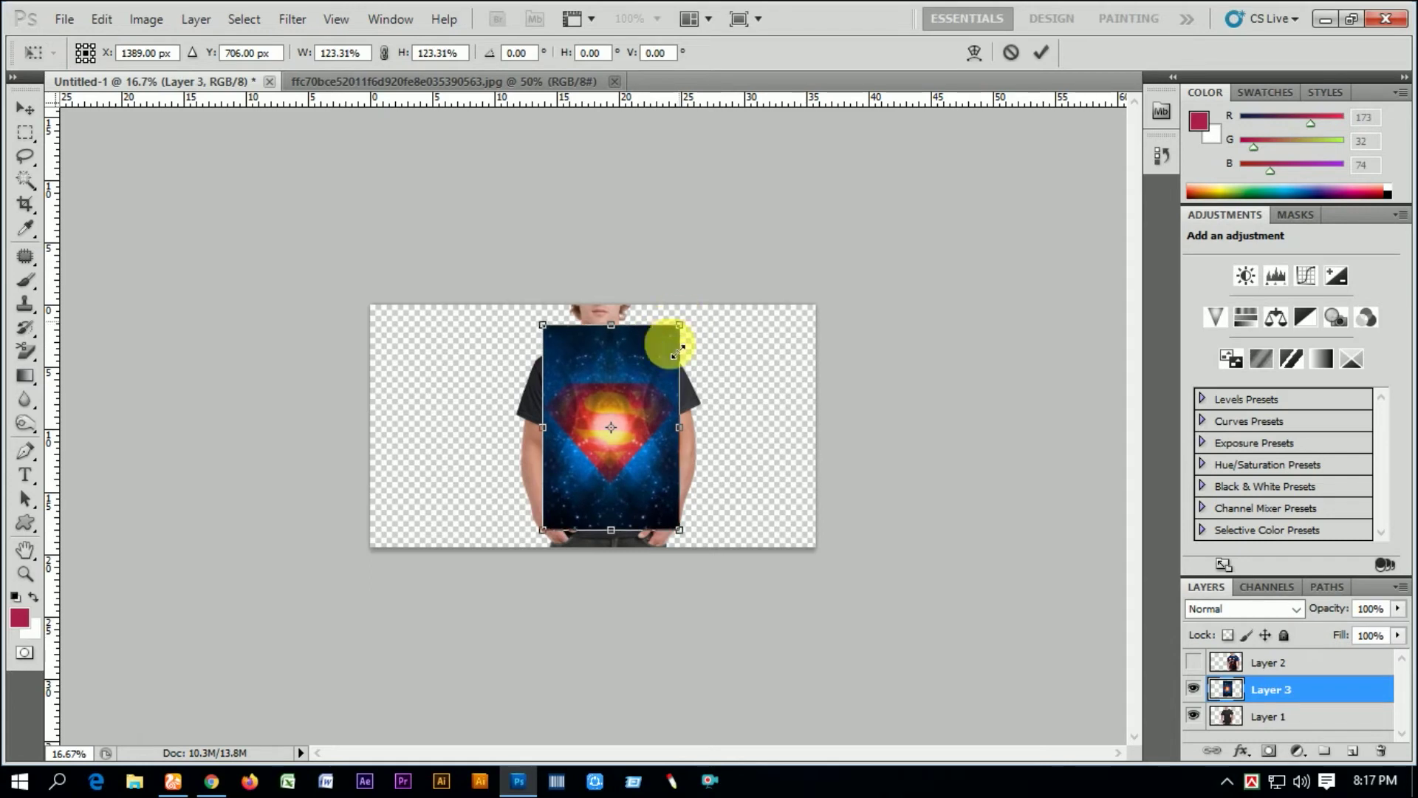
drag(553, 534, 547, 543)
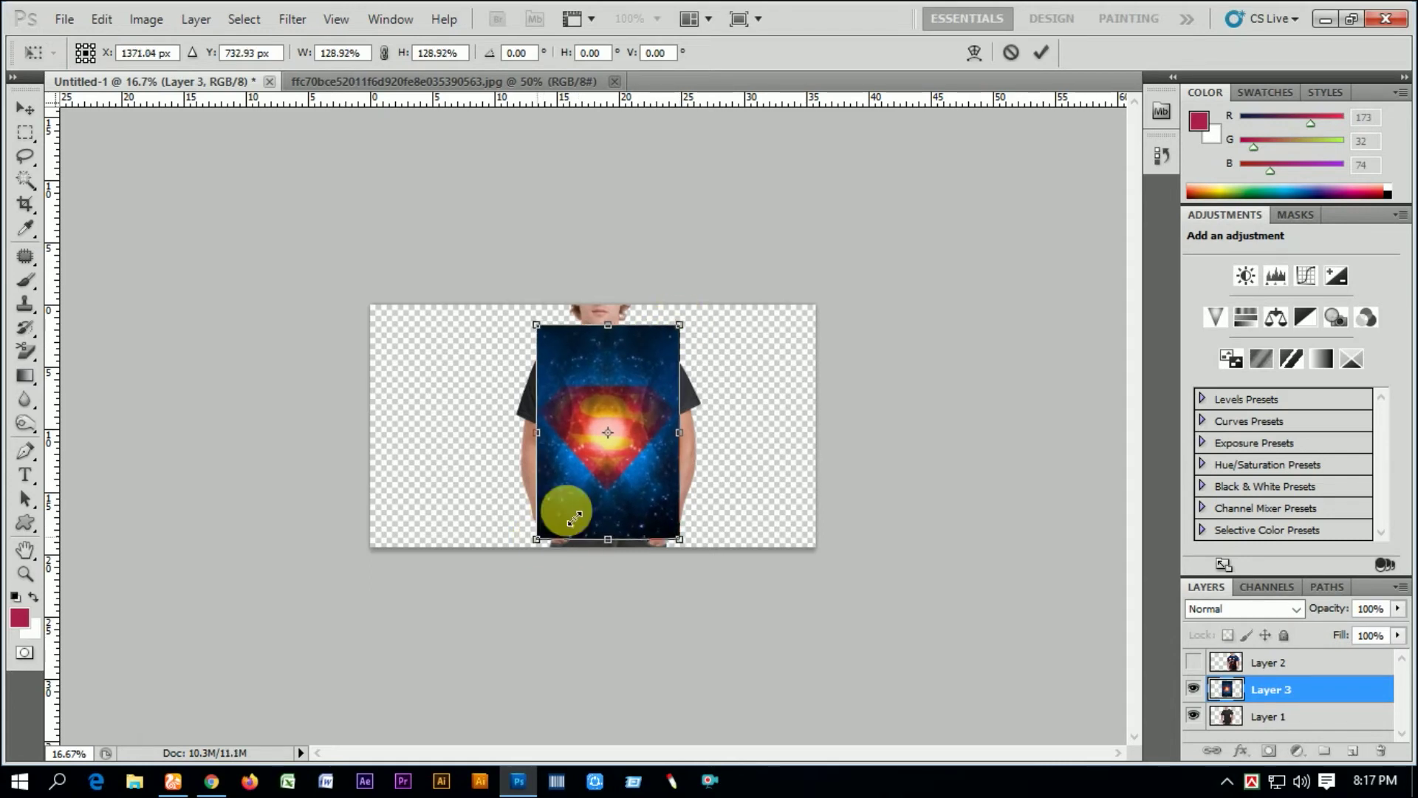
click(702, 406)
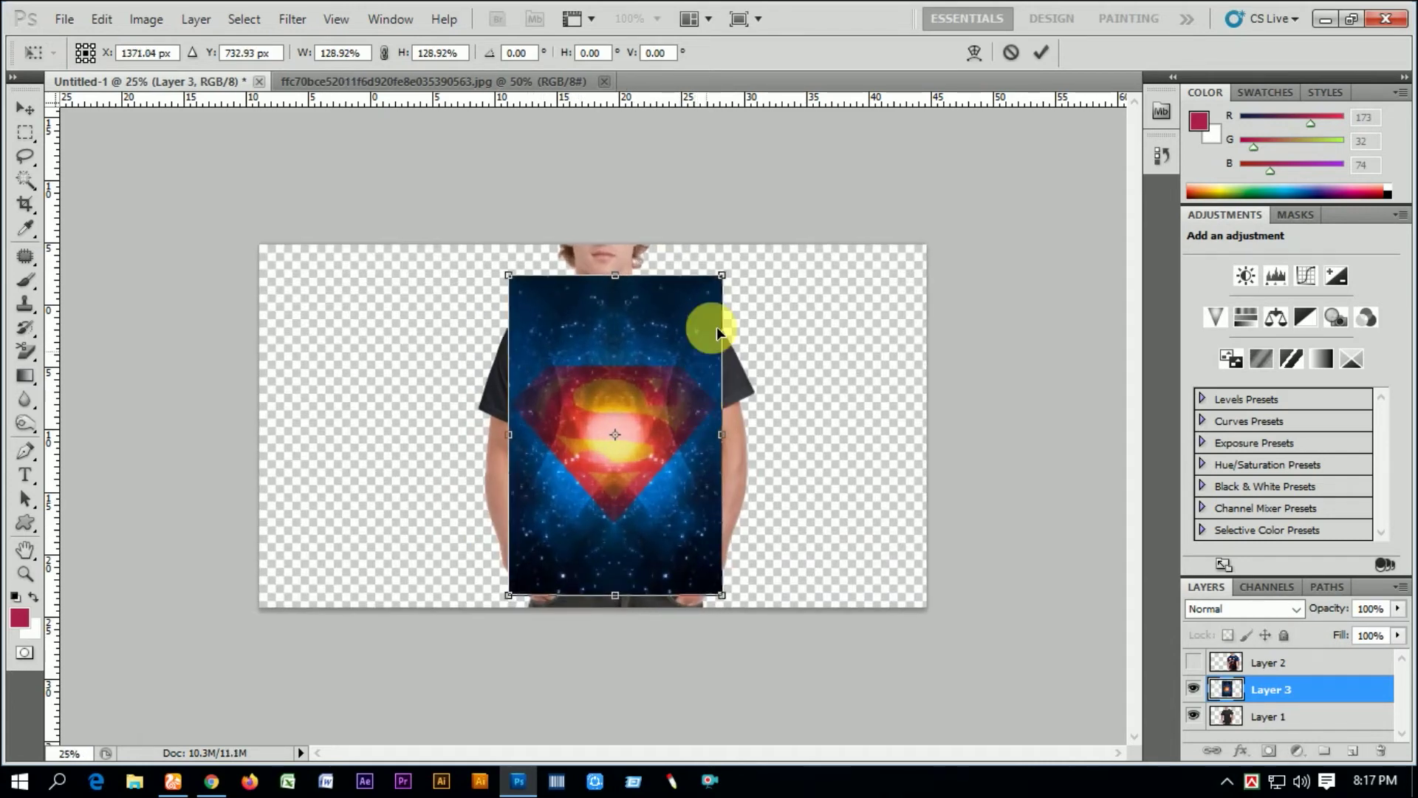
drag(730, 284, 777, 254)
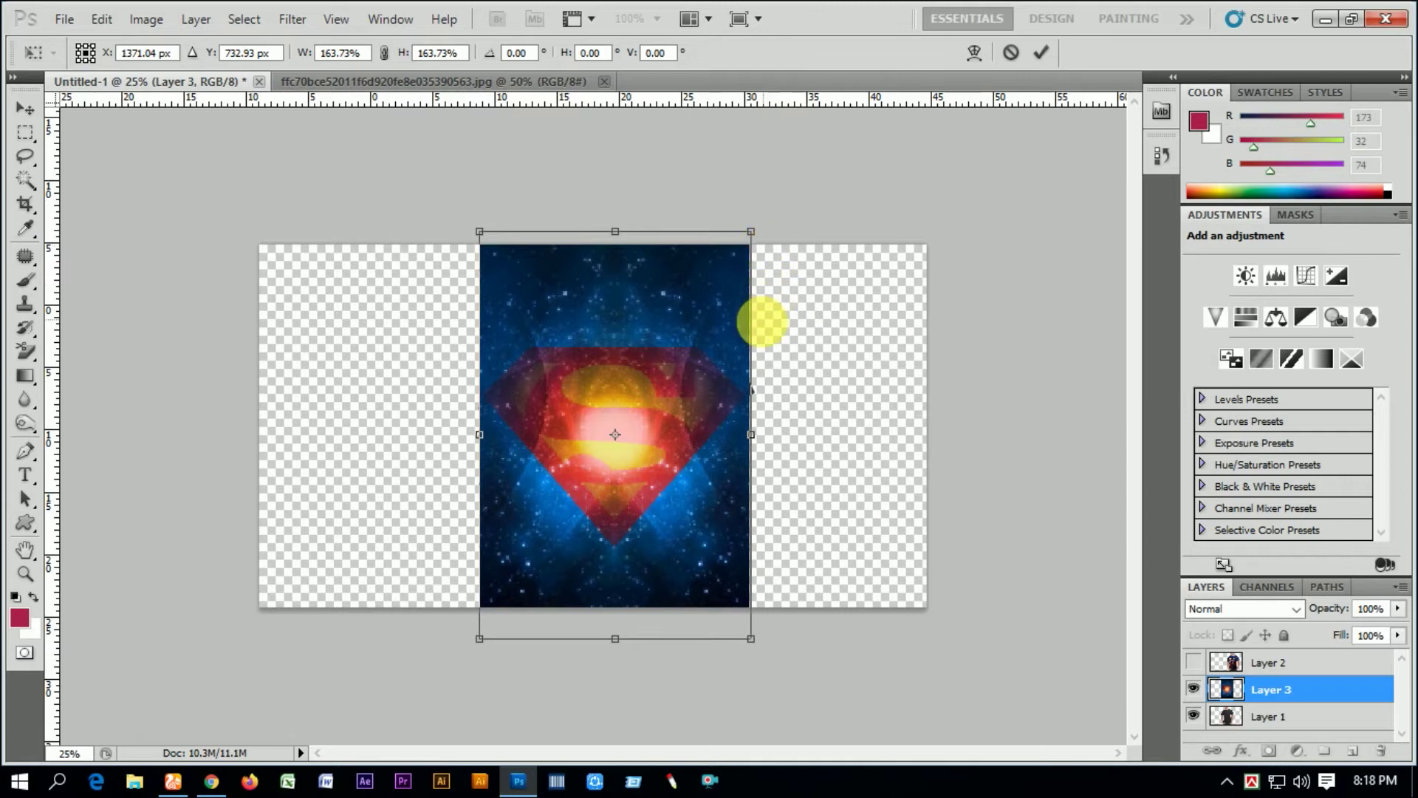
drag(764, 236, 768, 226)
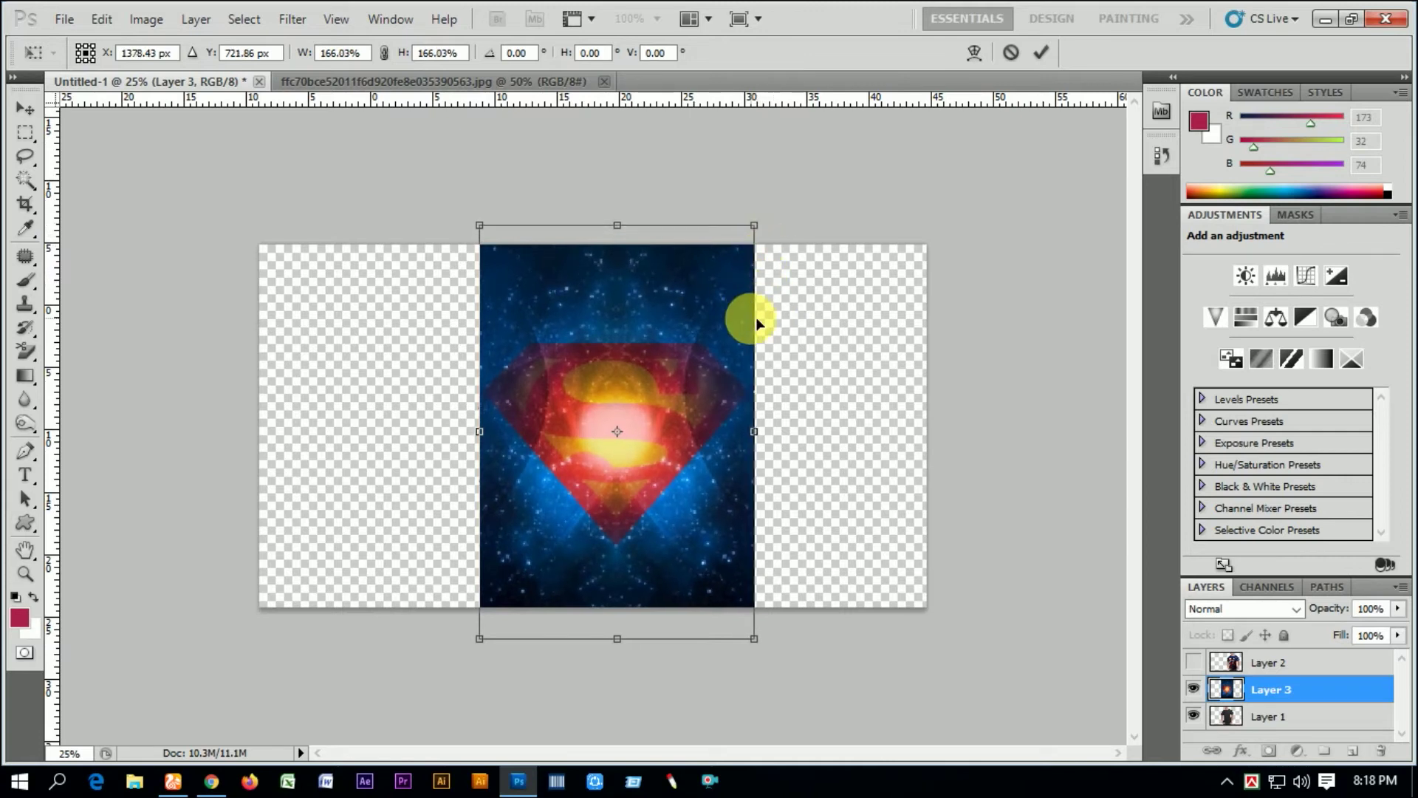
key(Return)
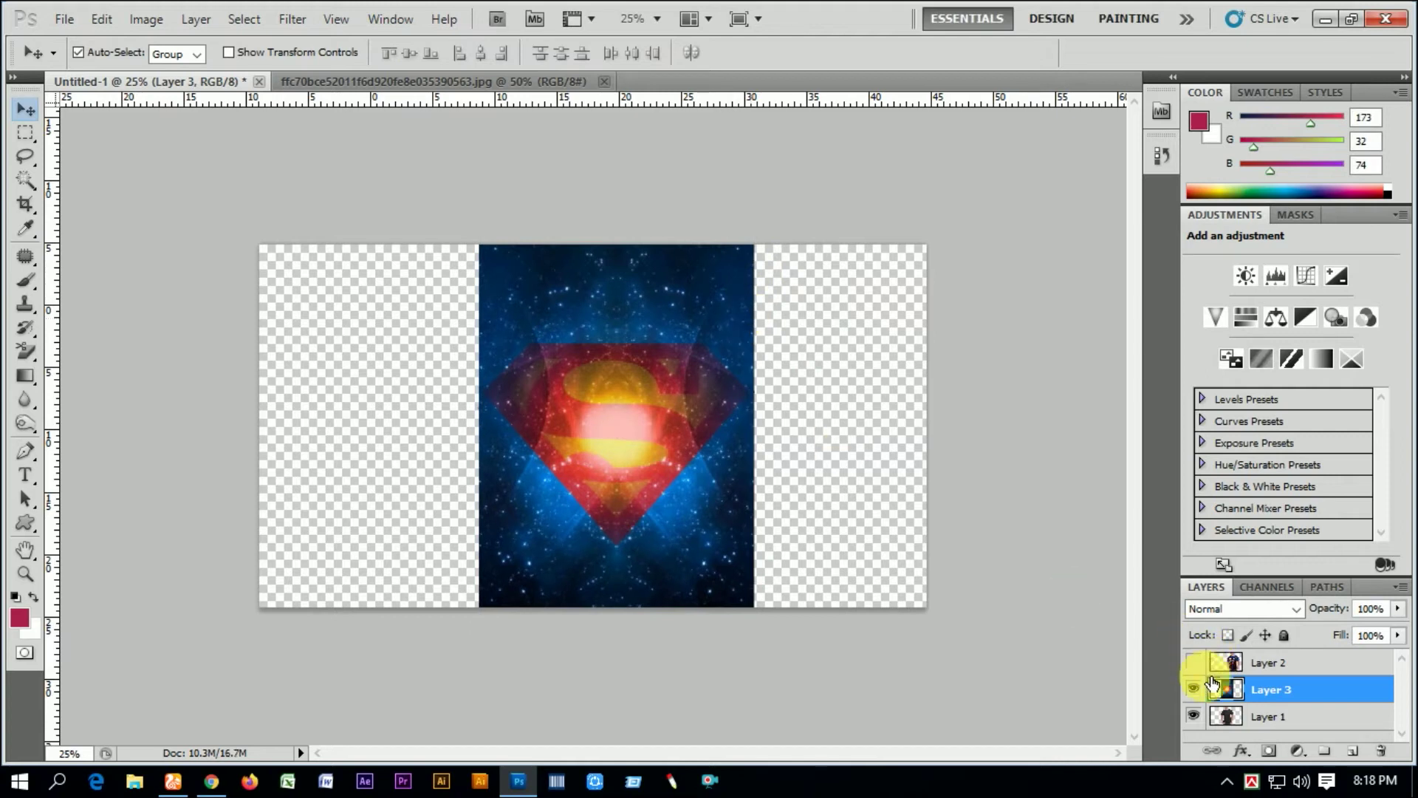
Hide the galaxy layer and duplicate the original shirt layer
click(1194, 689)
click(1231, 720)
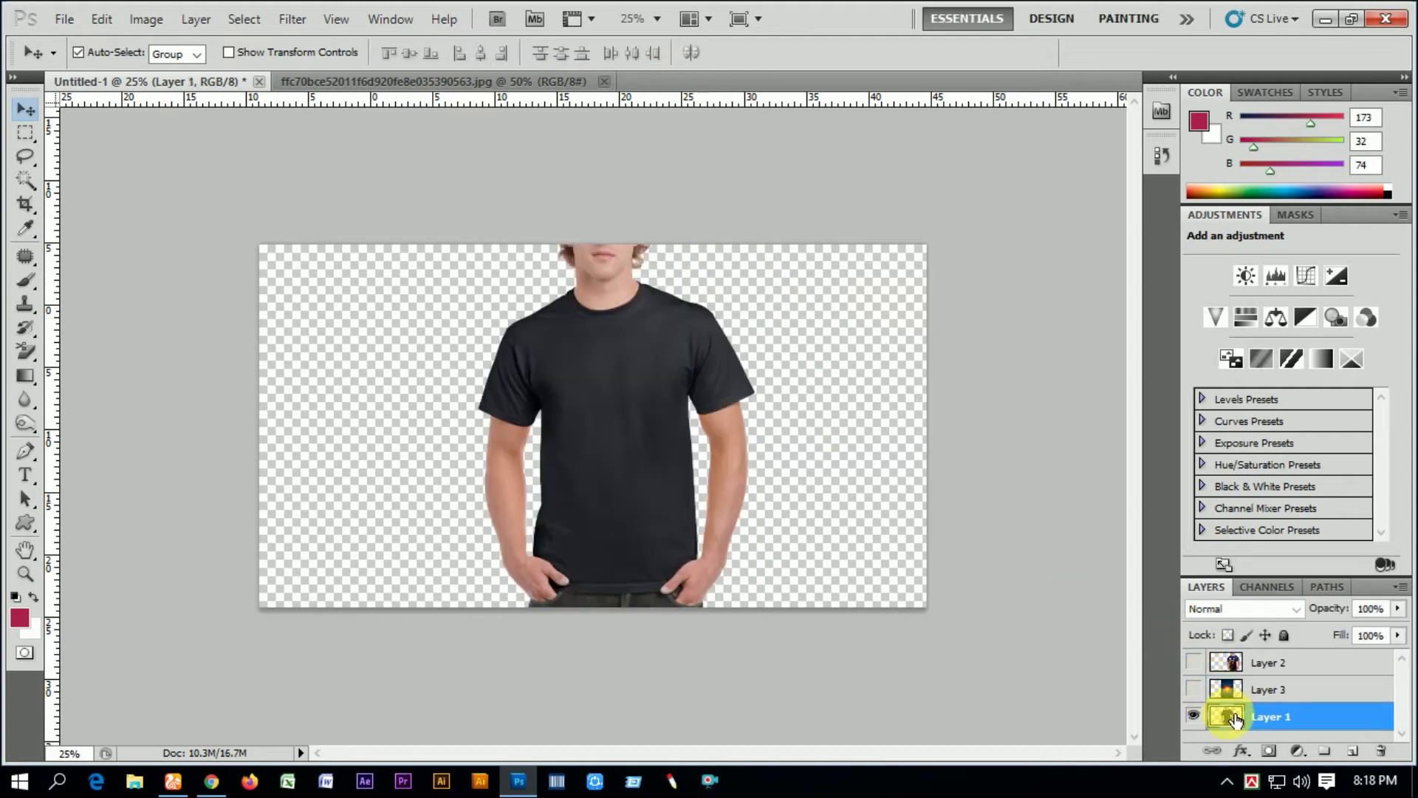
mouse_move(1291, 718)
mouse_down()
mouse_move(1365, 757)
mouse_move(1355, 752)
mouse_up()
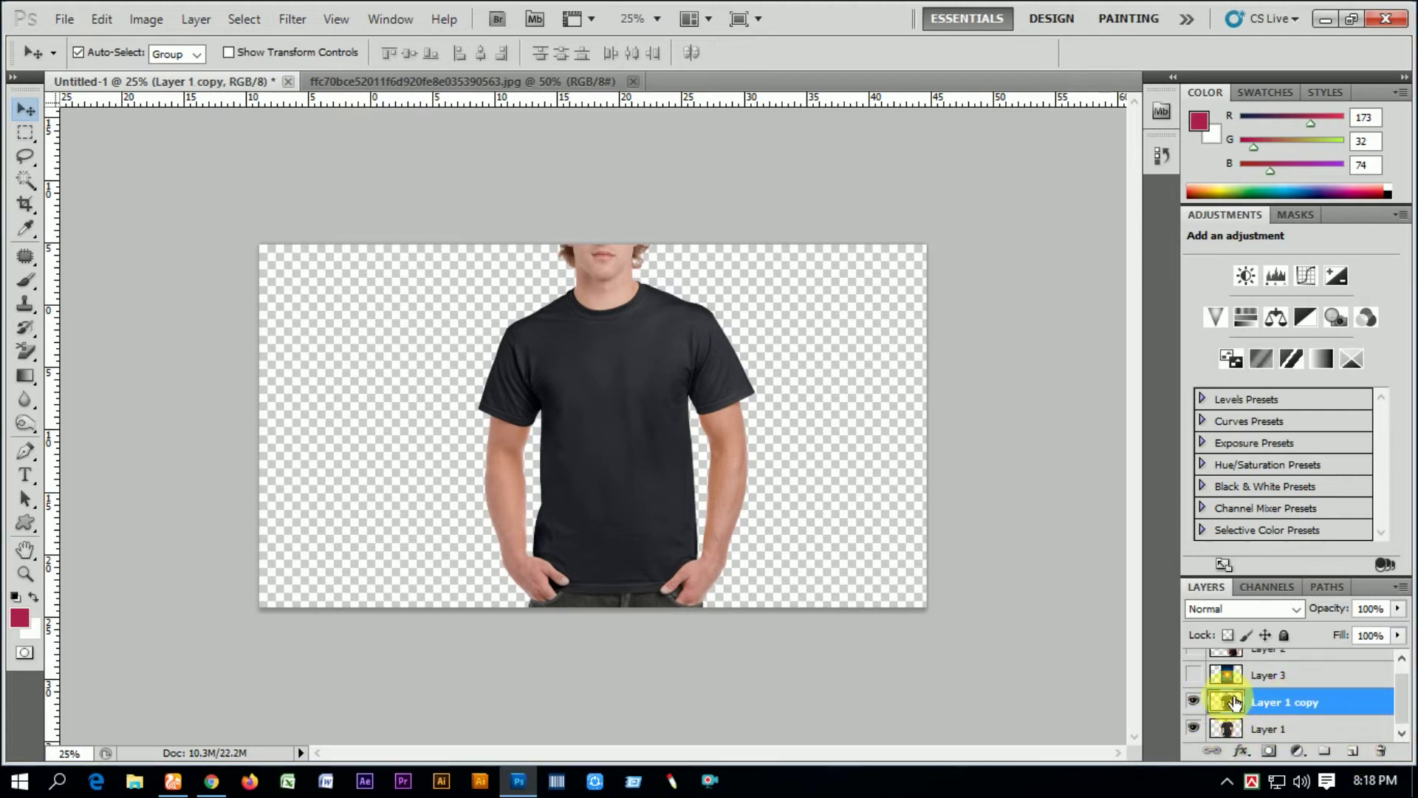
Magic Wand-select the black shirt, adding the sleeve, collar and shoulder areas
click(25, 179)
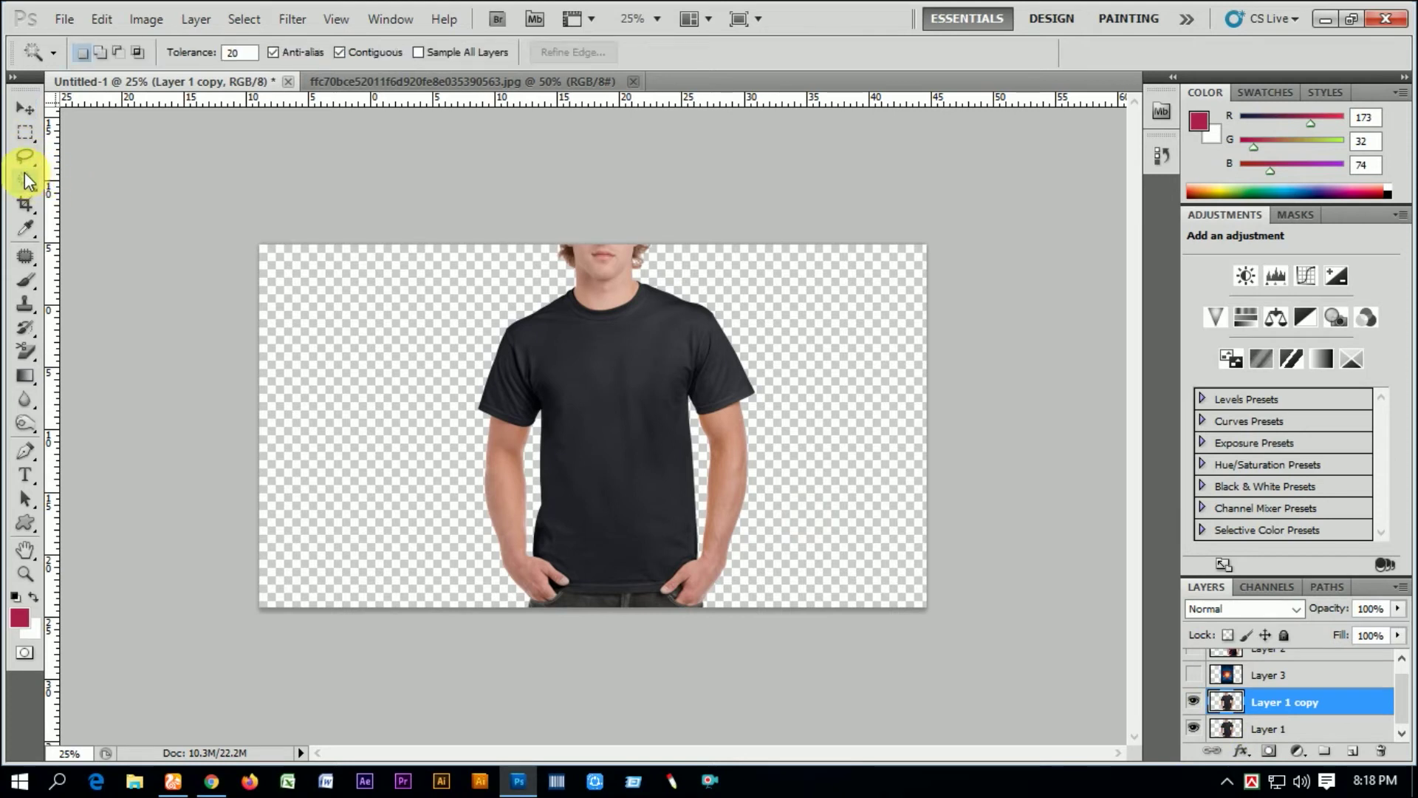
click(583, 404)
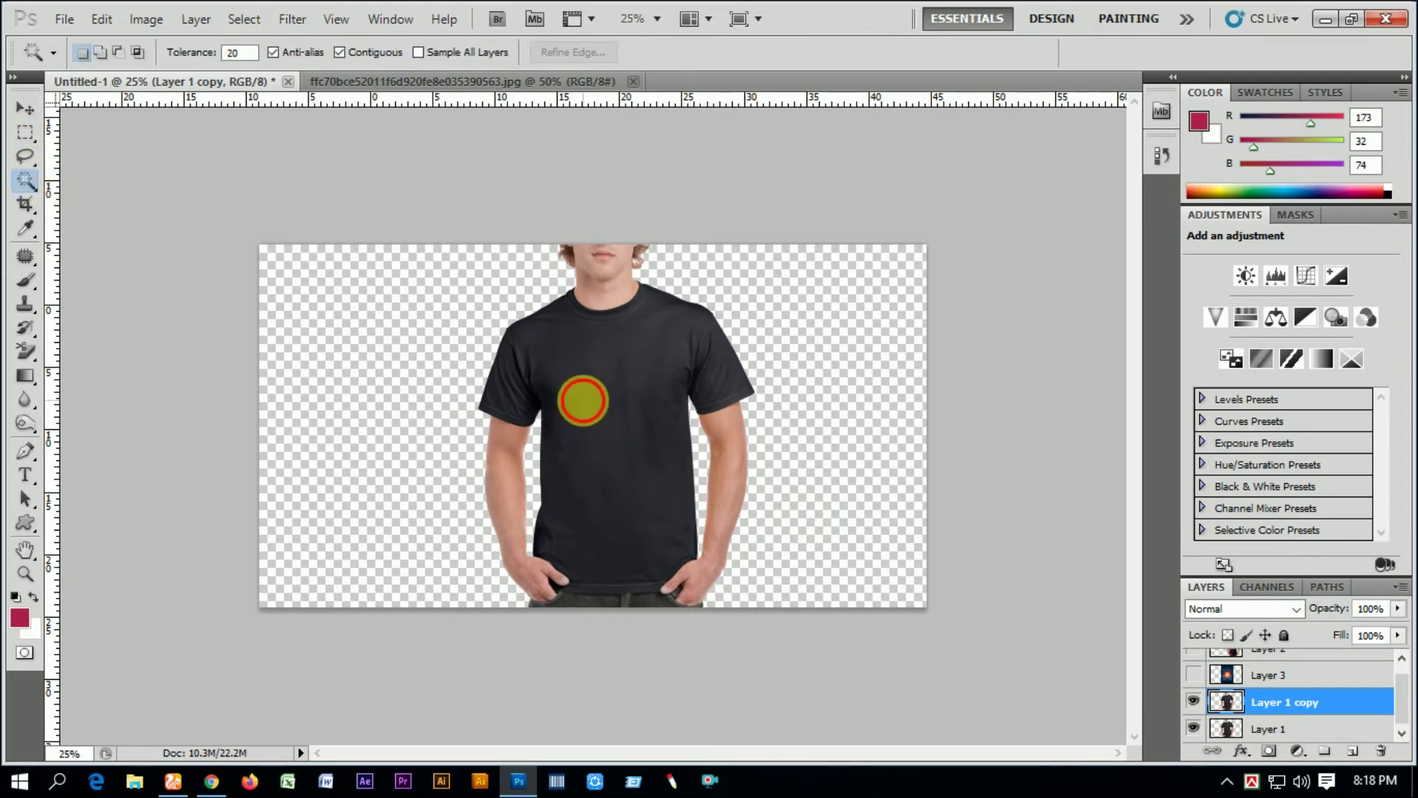
shift+click(524, 378)
click(537, 399)
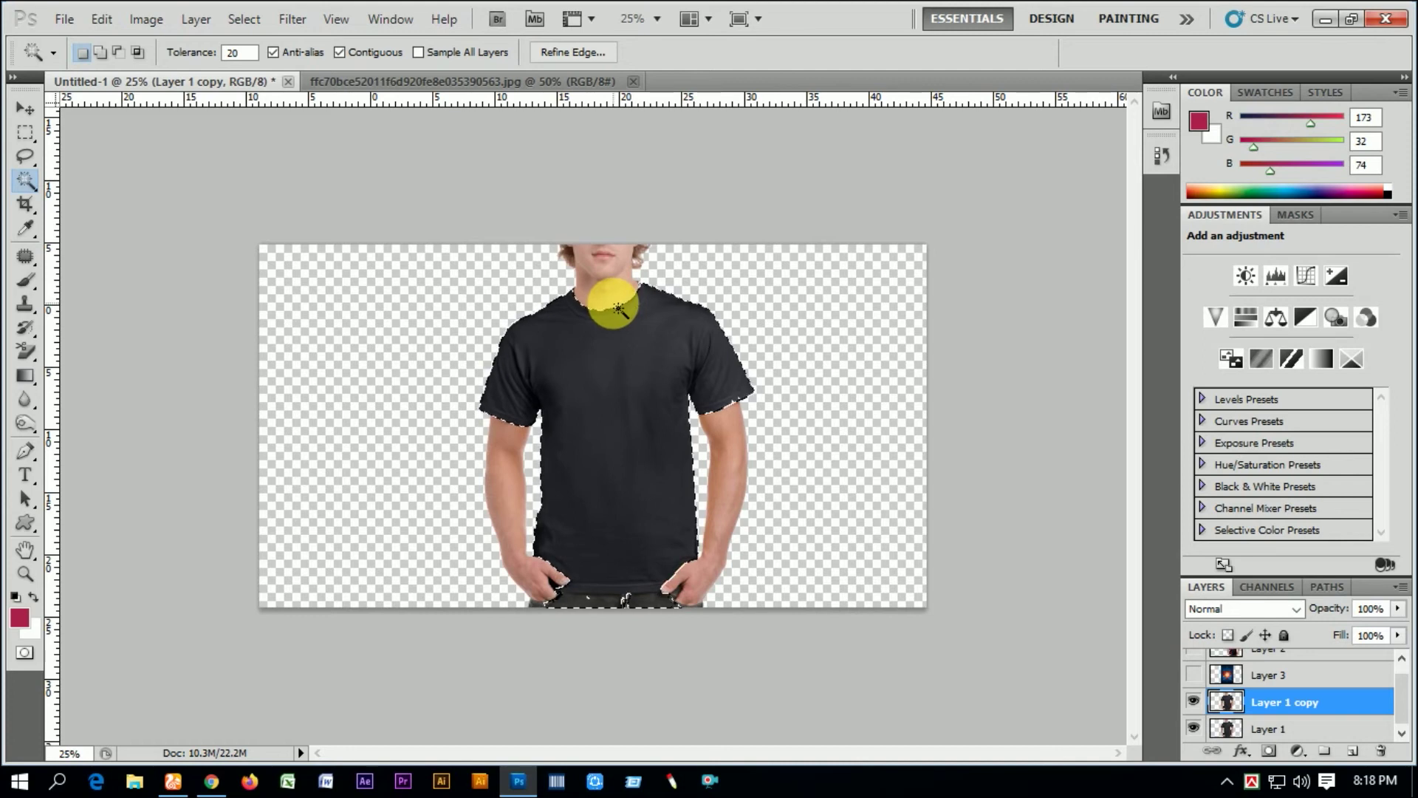
shift+click(618, 307)
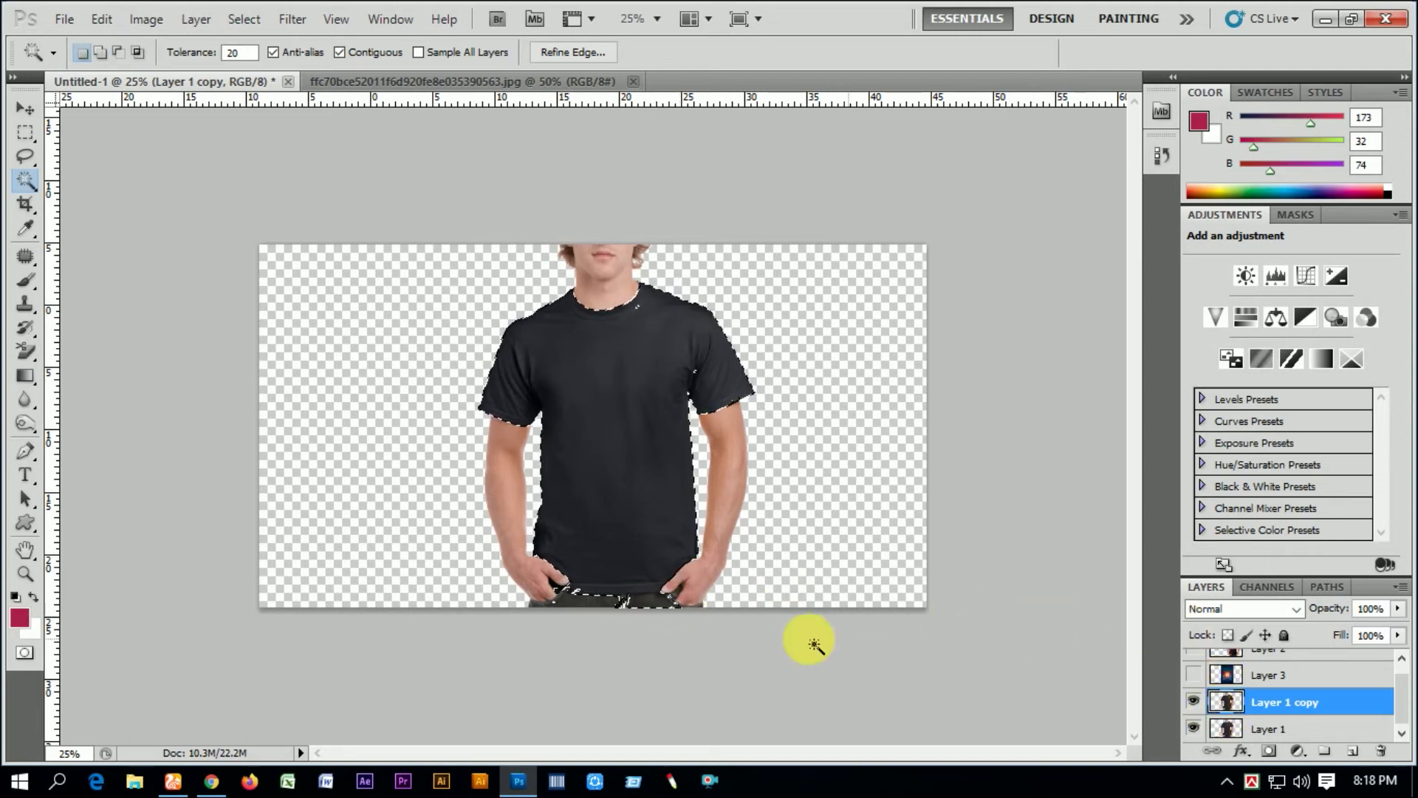
shift+click(690, 374)
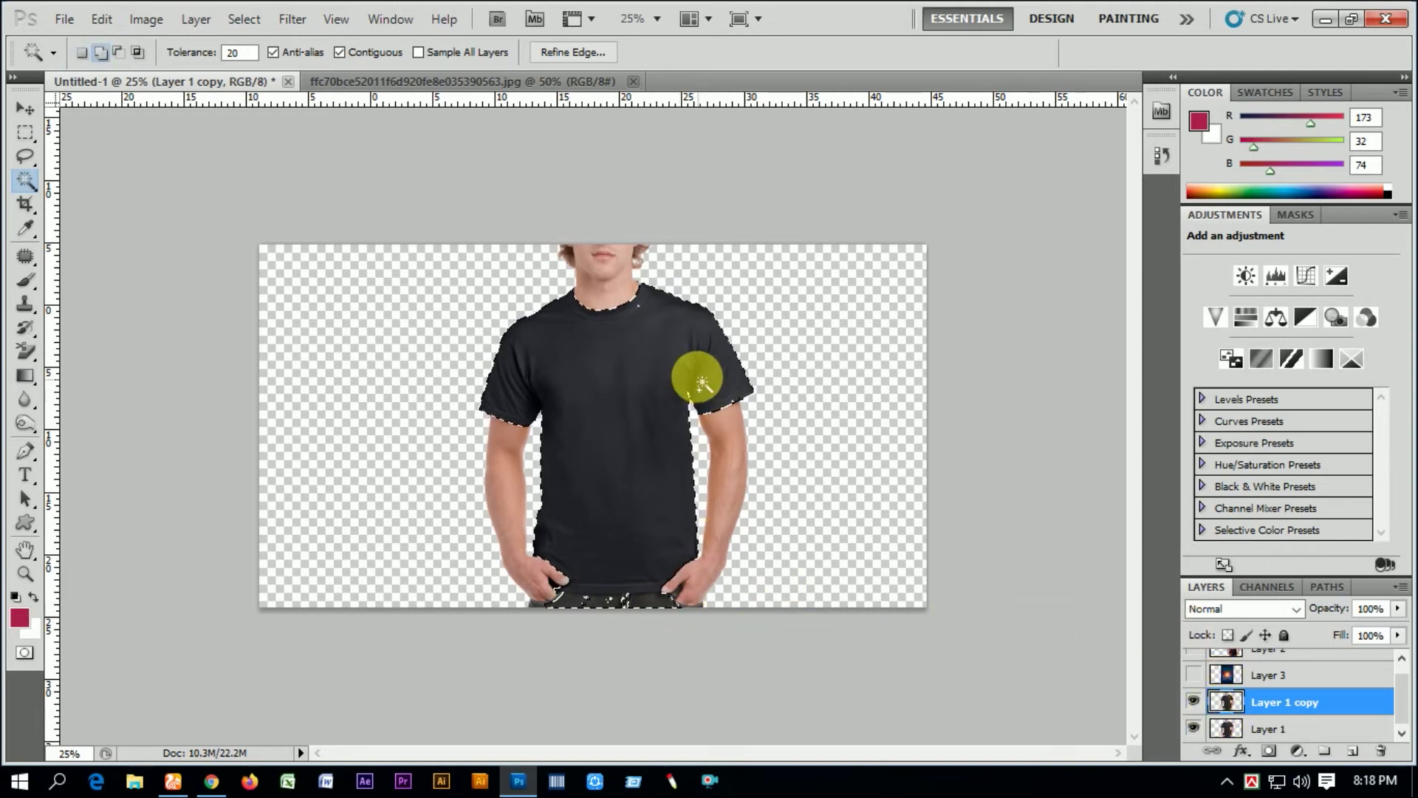
ctrl+click(656, 532)
ctrl+click(634, 579)
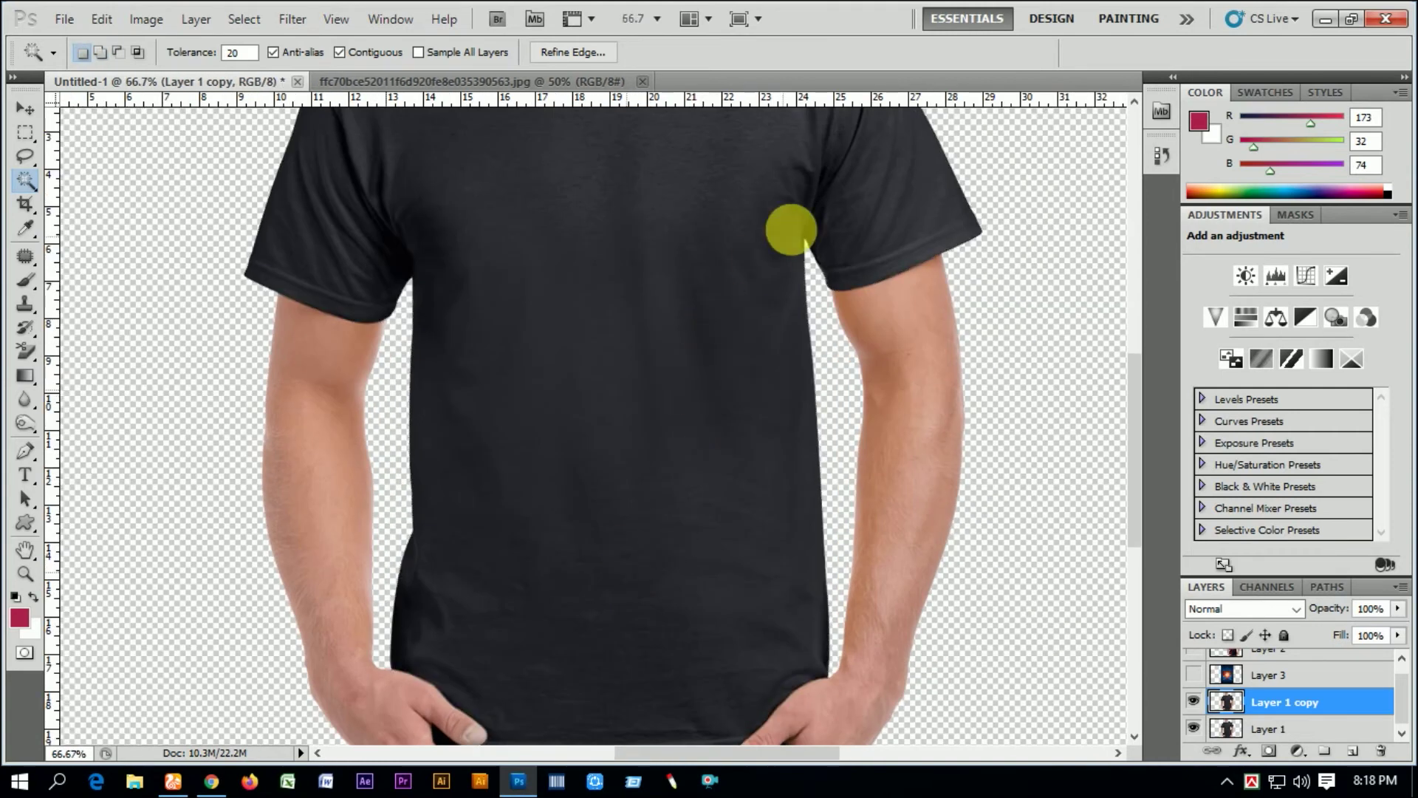
shift+click(826, 185)
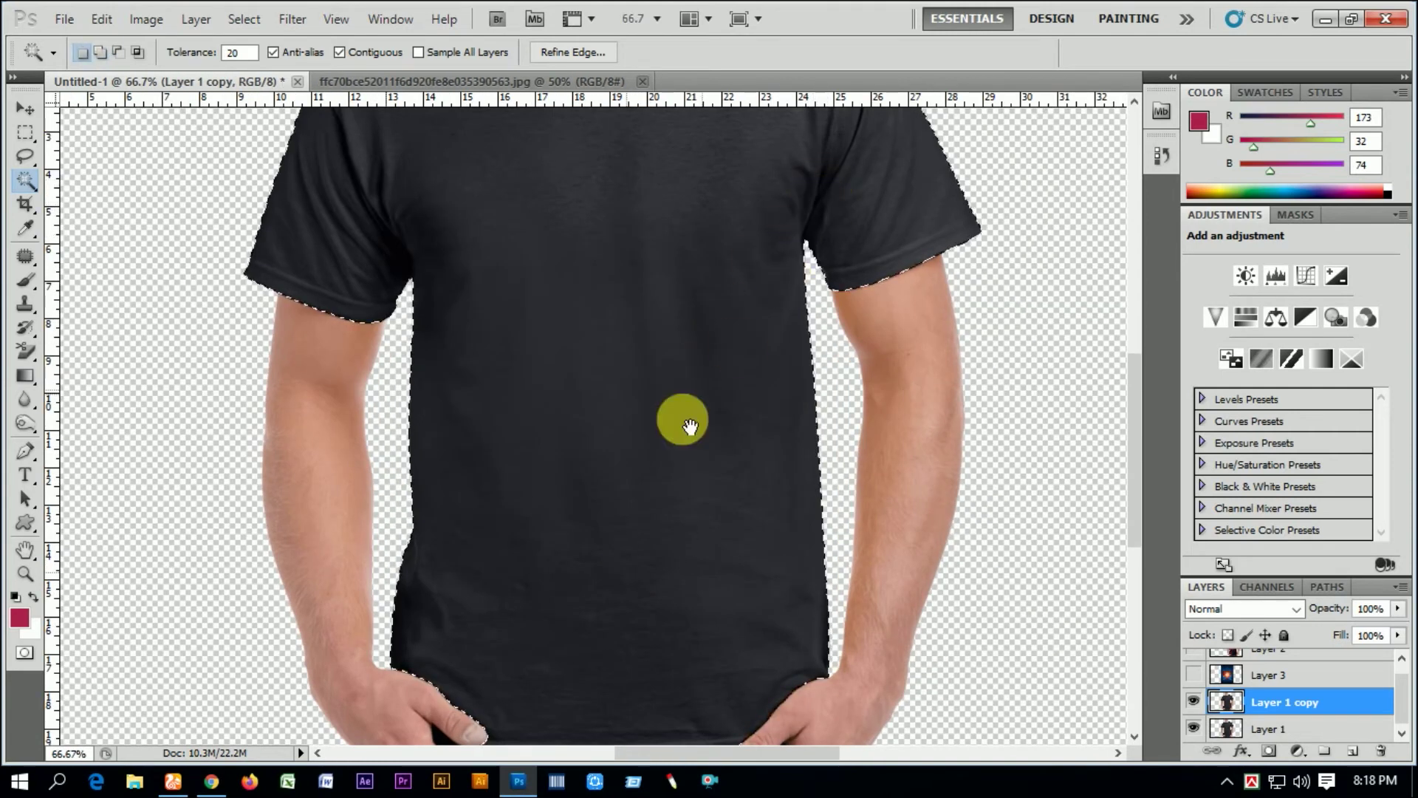
scroll(680, 419, down, 3)
scroll(658, 323, down, 3)
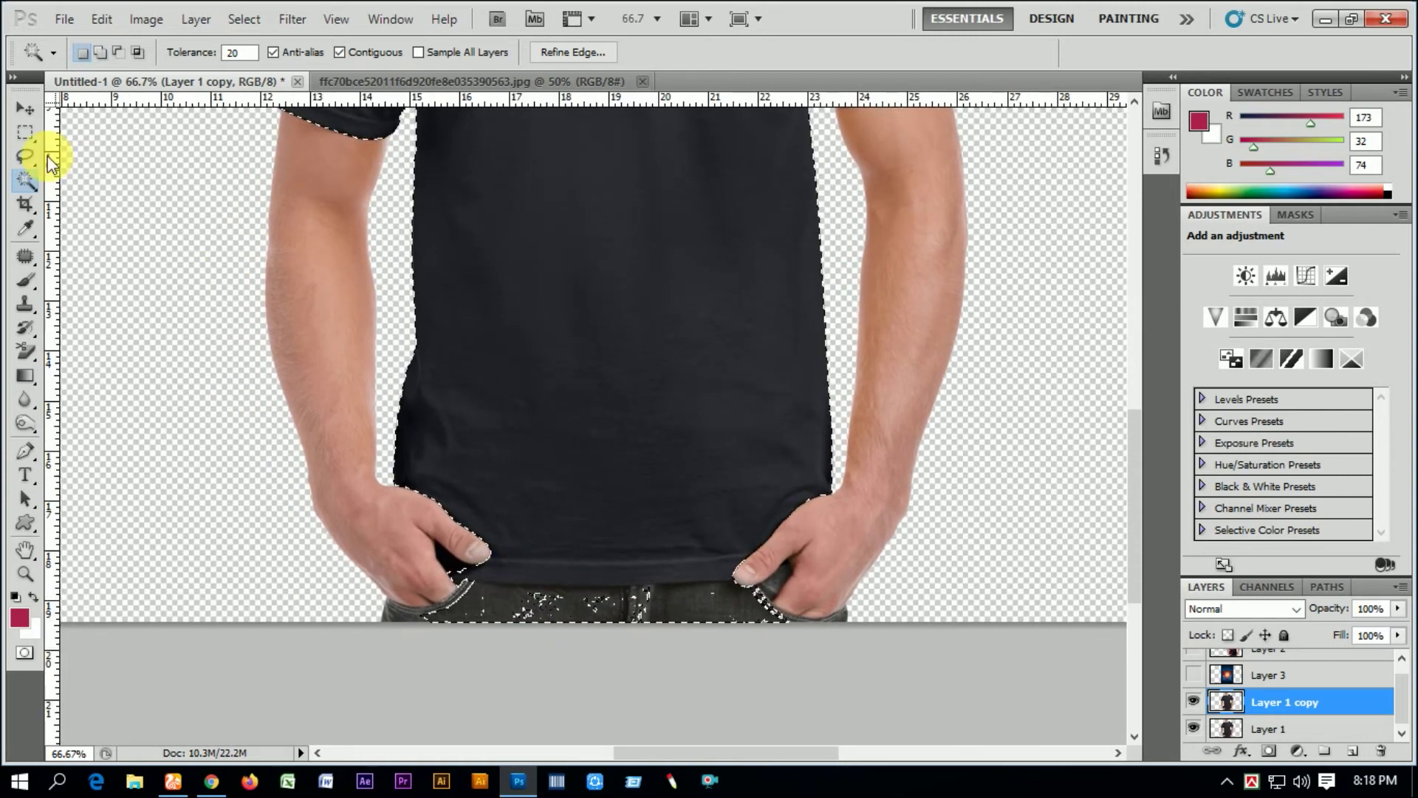
Lasso the thumb and jeans waistline out of the shirt selection
click(25, 155)
drag(438, 537, 474, 583)
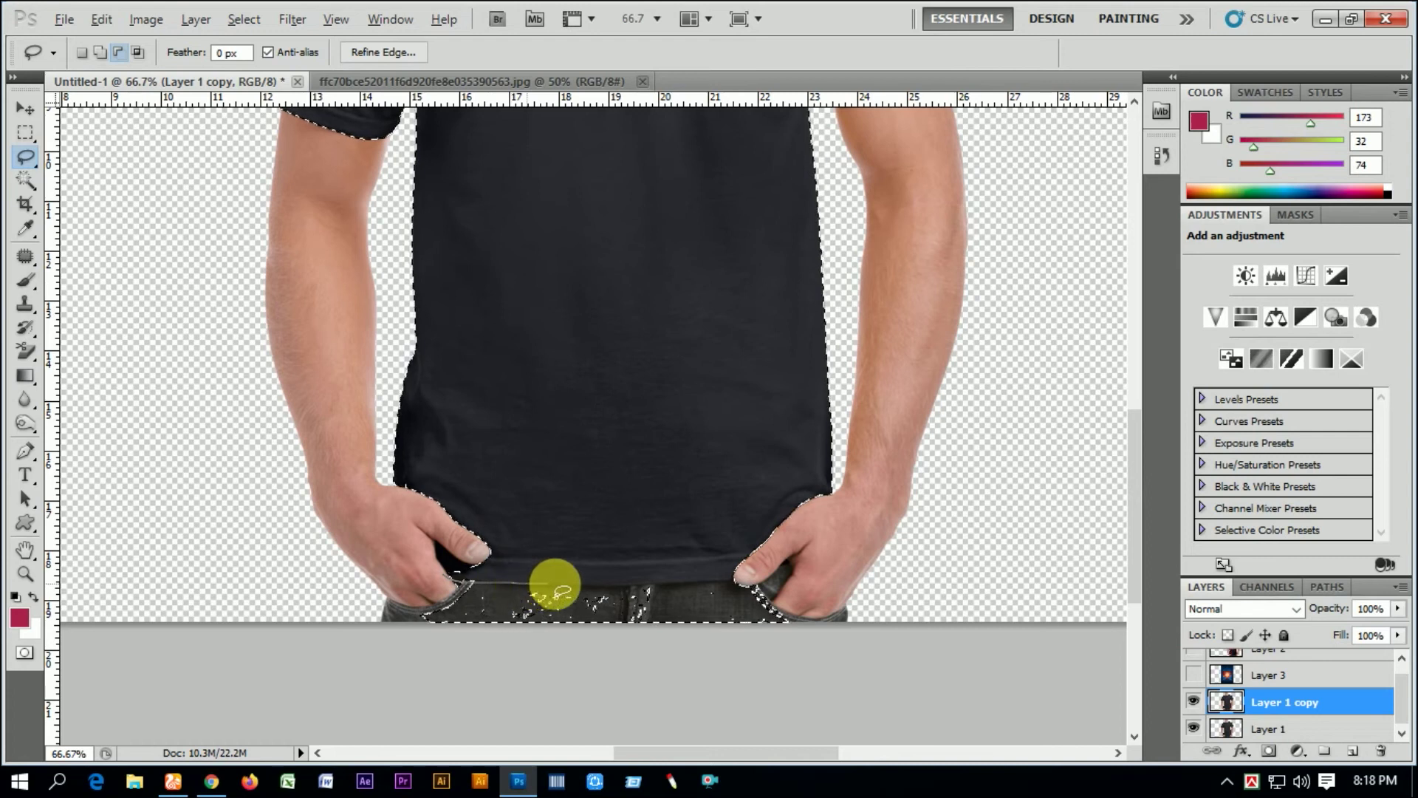
mouse_move(592, 586)
mouse_down()
mouse_move(747, 580)
mouse_move(539, 699)
mouse_move(263, 651)
mouse_move(543, 566)
mouse_up()
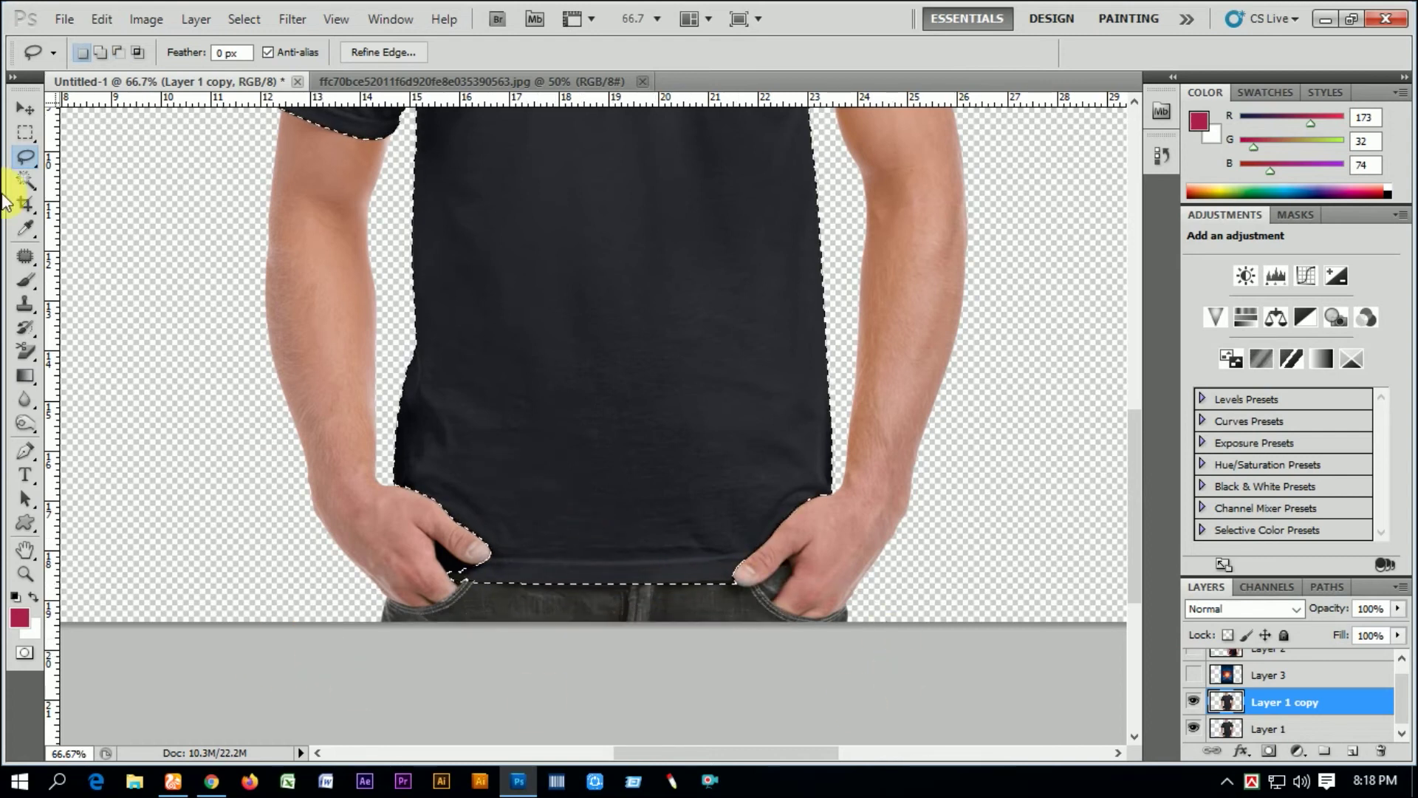
click(26, 180)
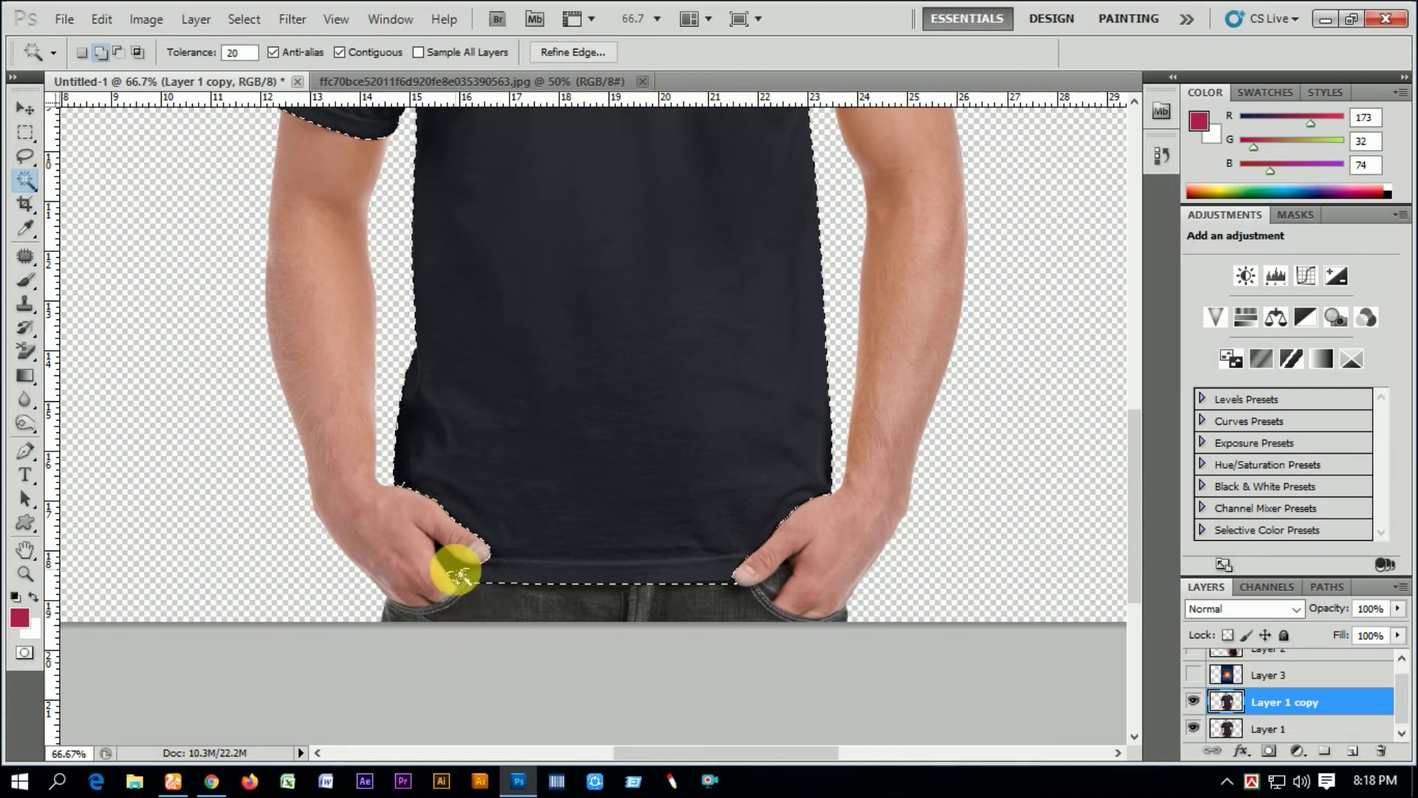
Invert the selection to everything but the shirt, then deselect with Ctrl+D
alt+click(739, 432)
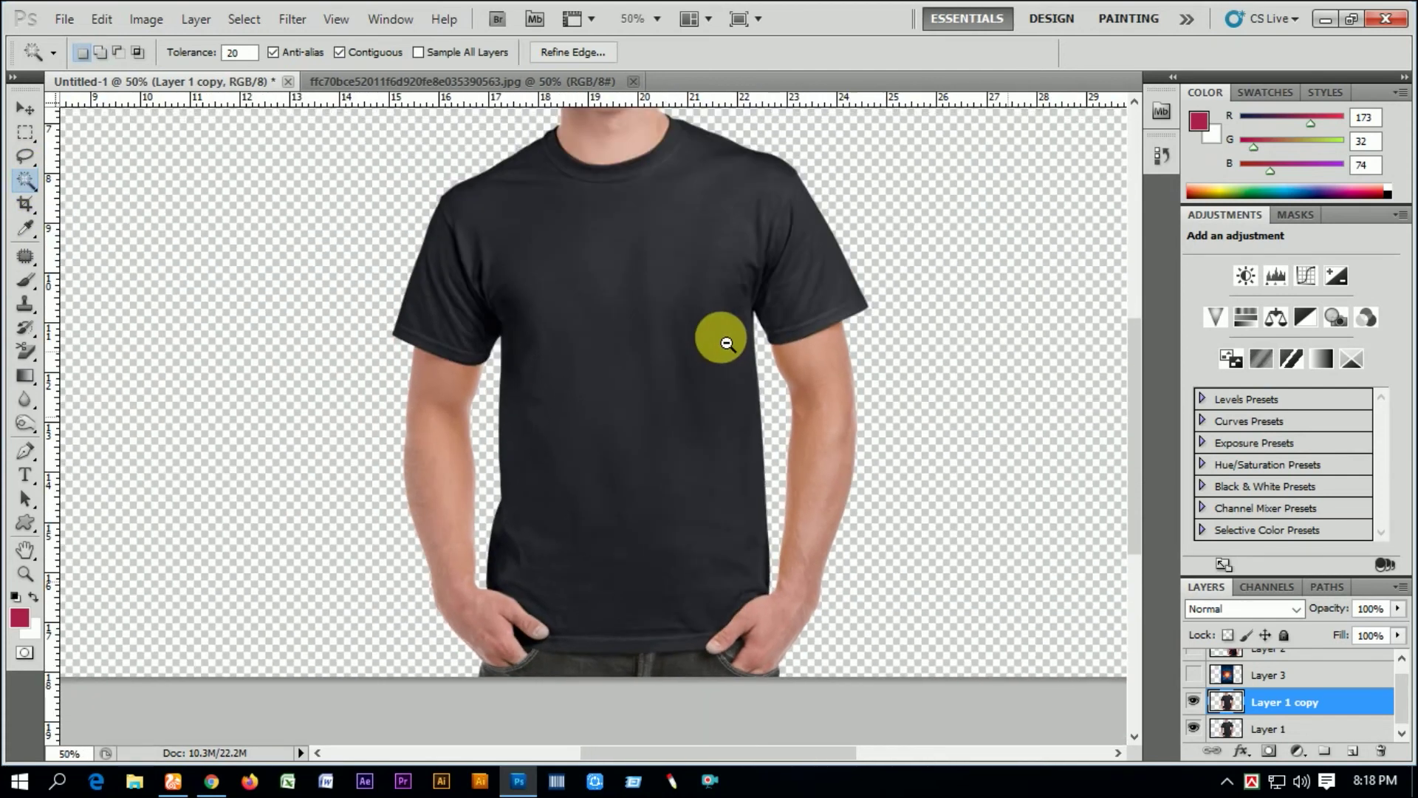
alt+click(723, 336)
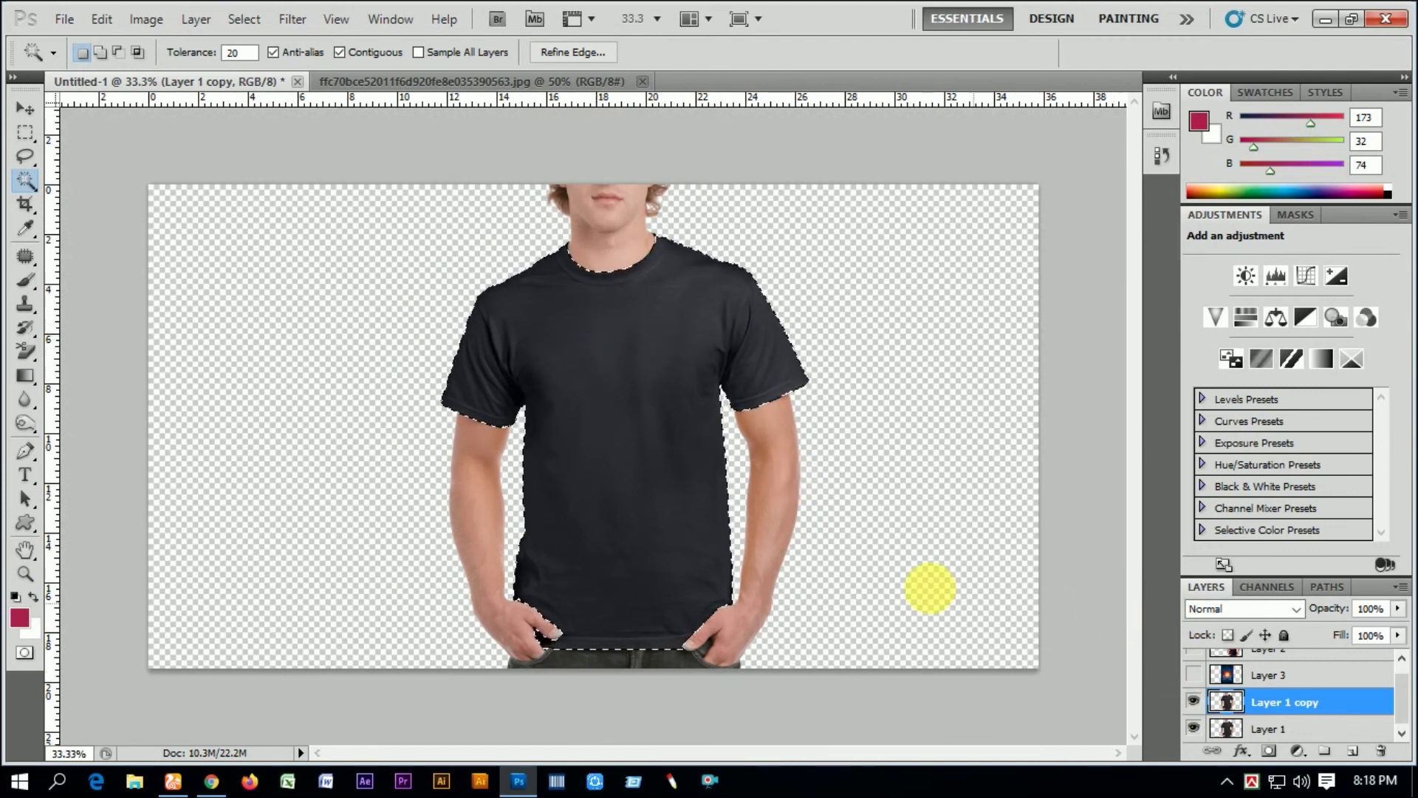
right_click(645, 346)
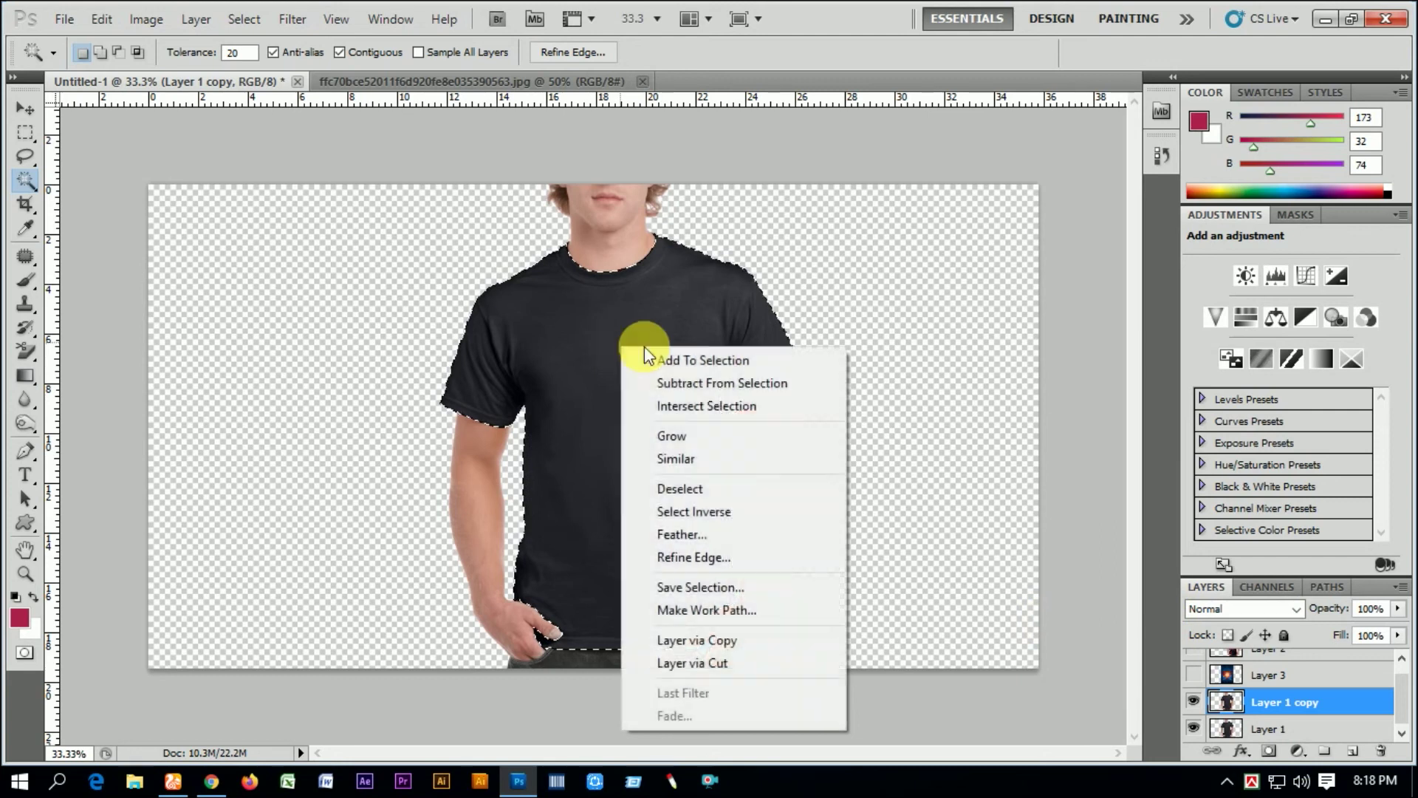
click(717, 513)
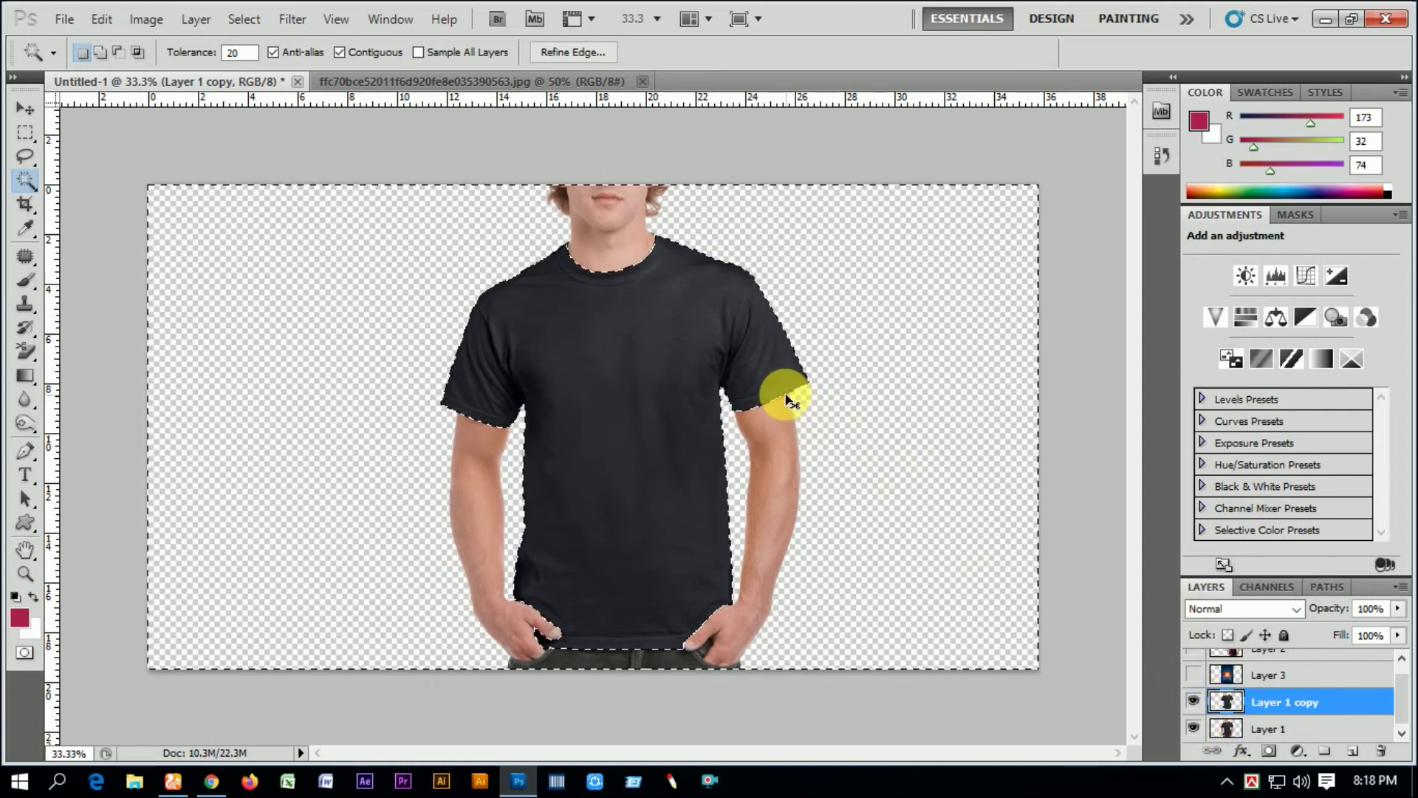
key(ctrl+d)
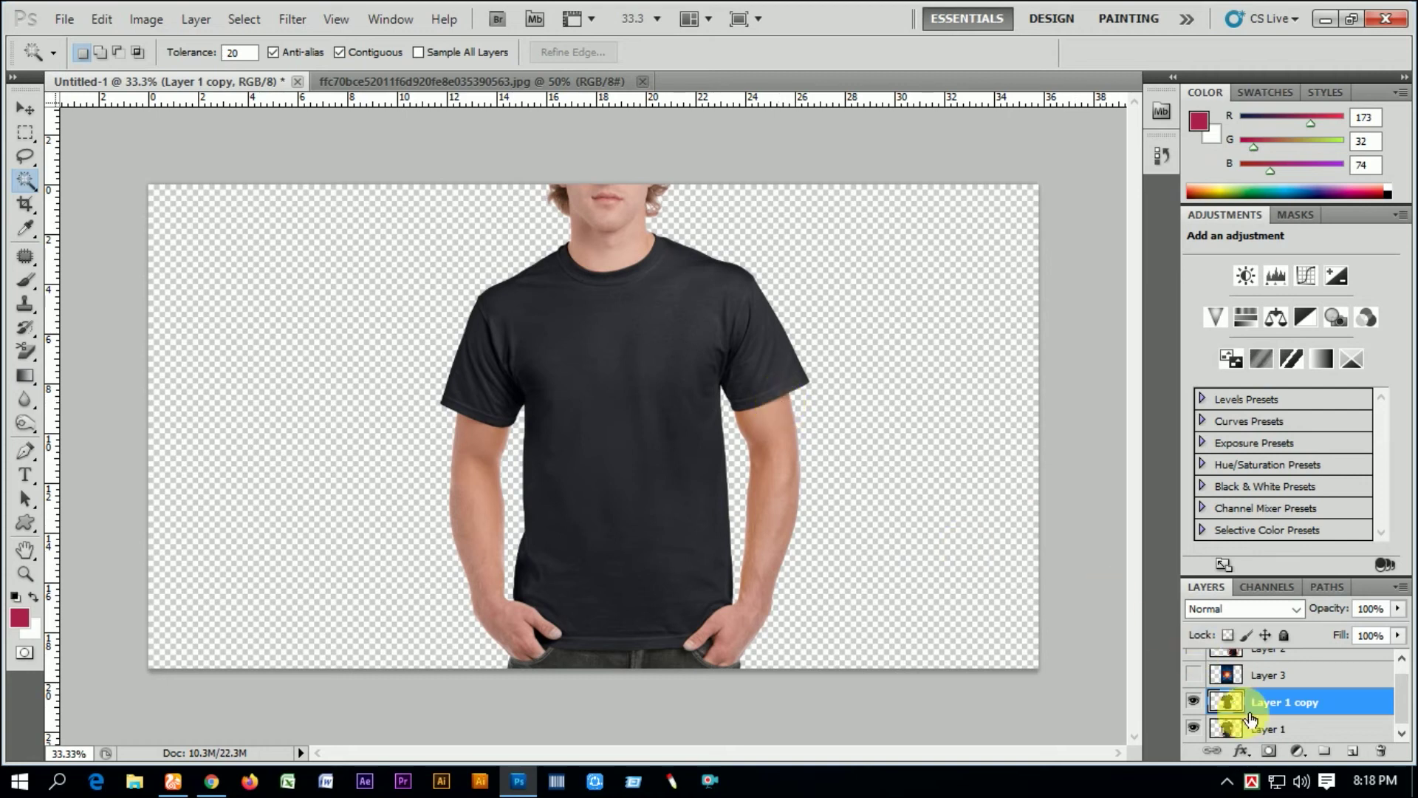
Show Layer 3, create a clipping mask onto the shirt, and set it to Hard Light
click(1194, 675)
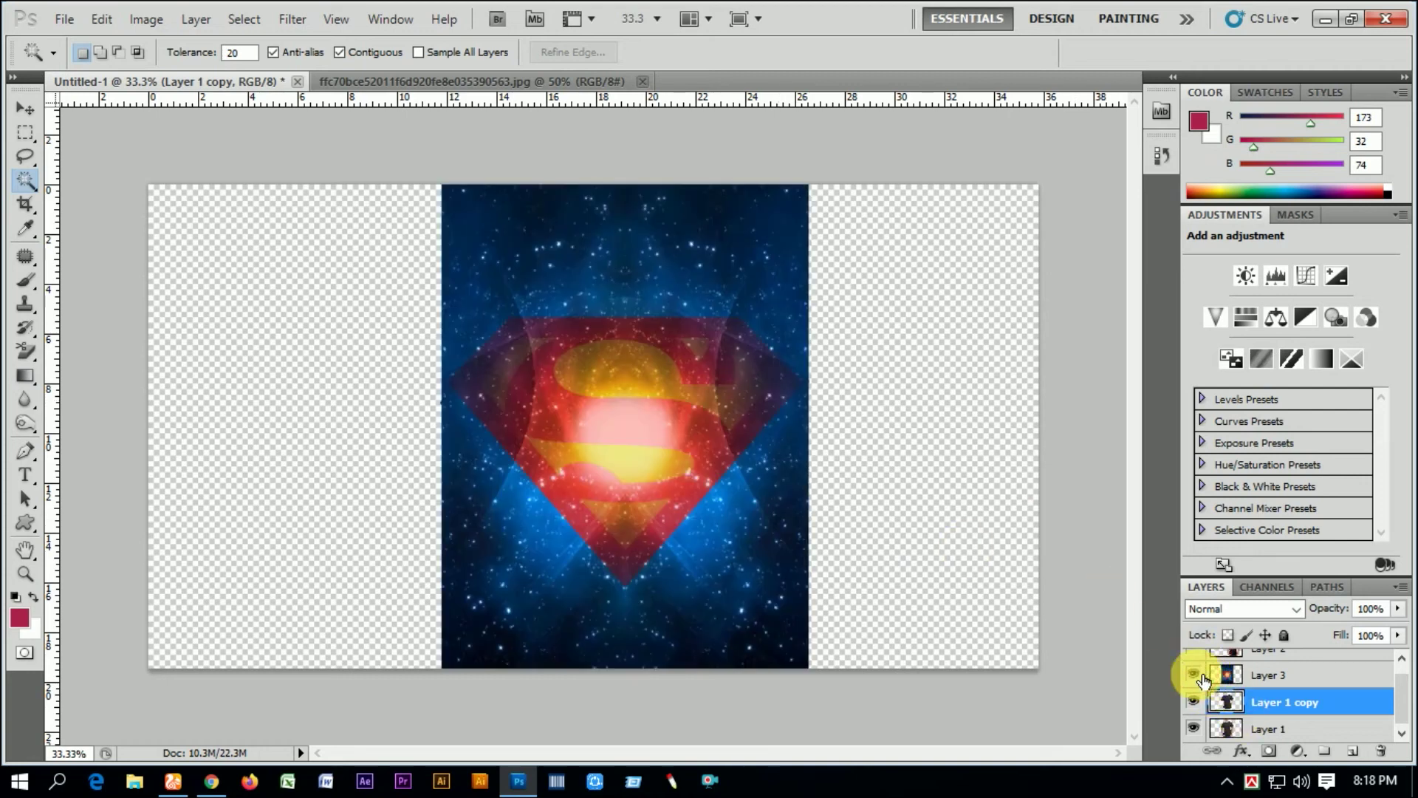
click(1236, 677)
right_click(1274, 676)
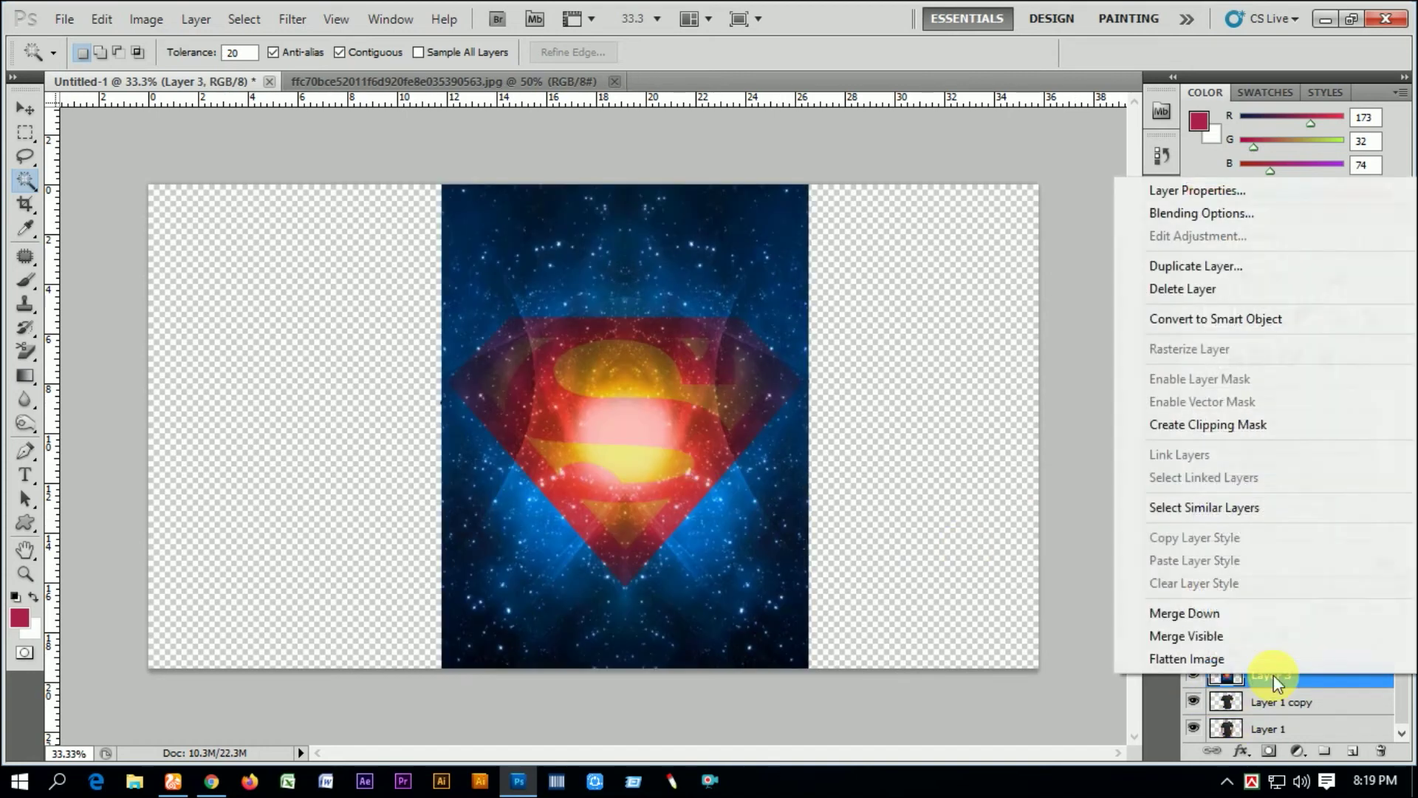
click(1214, 427)
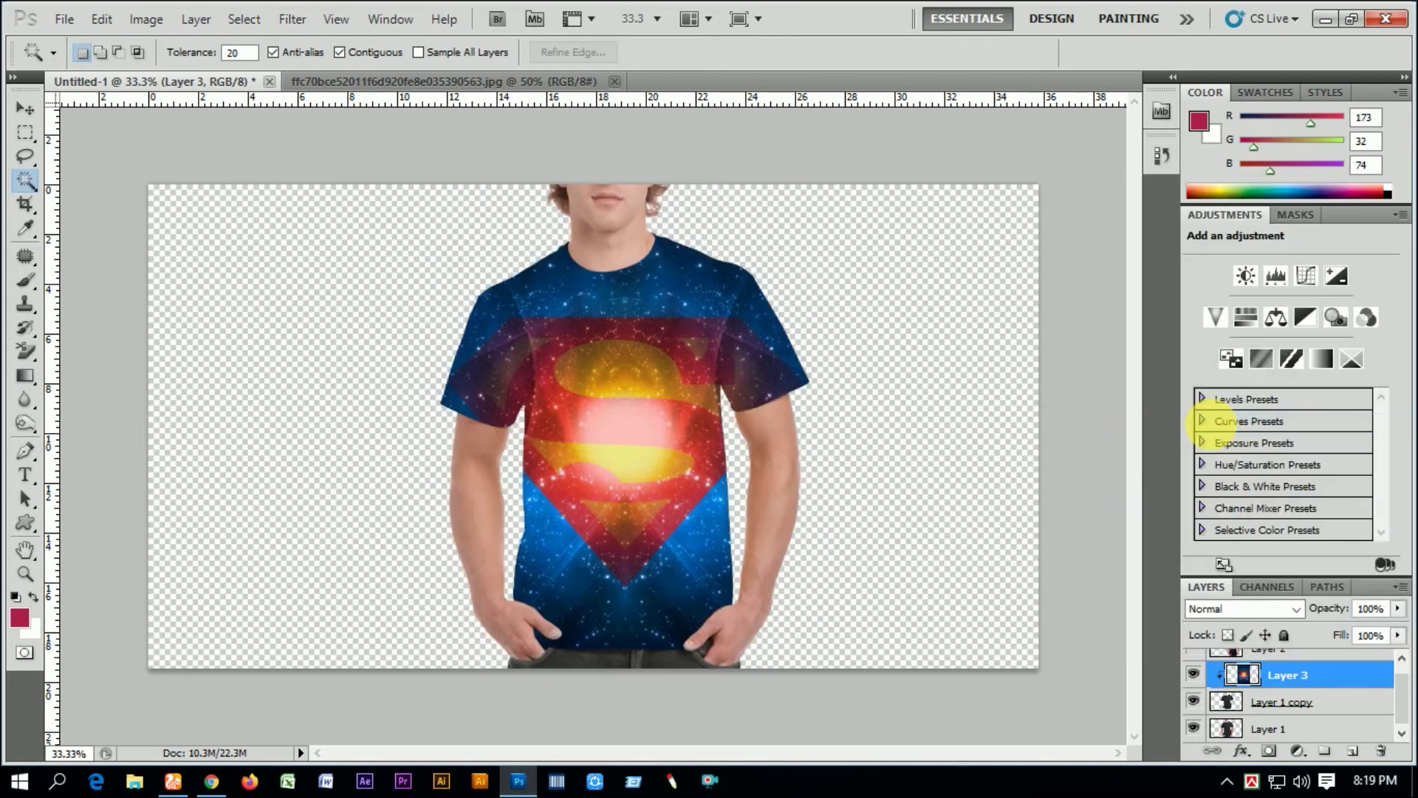
click(1281, 612)
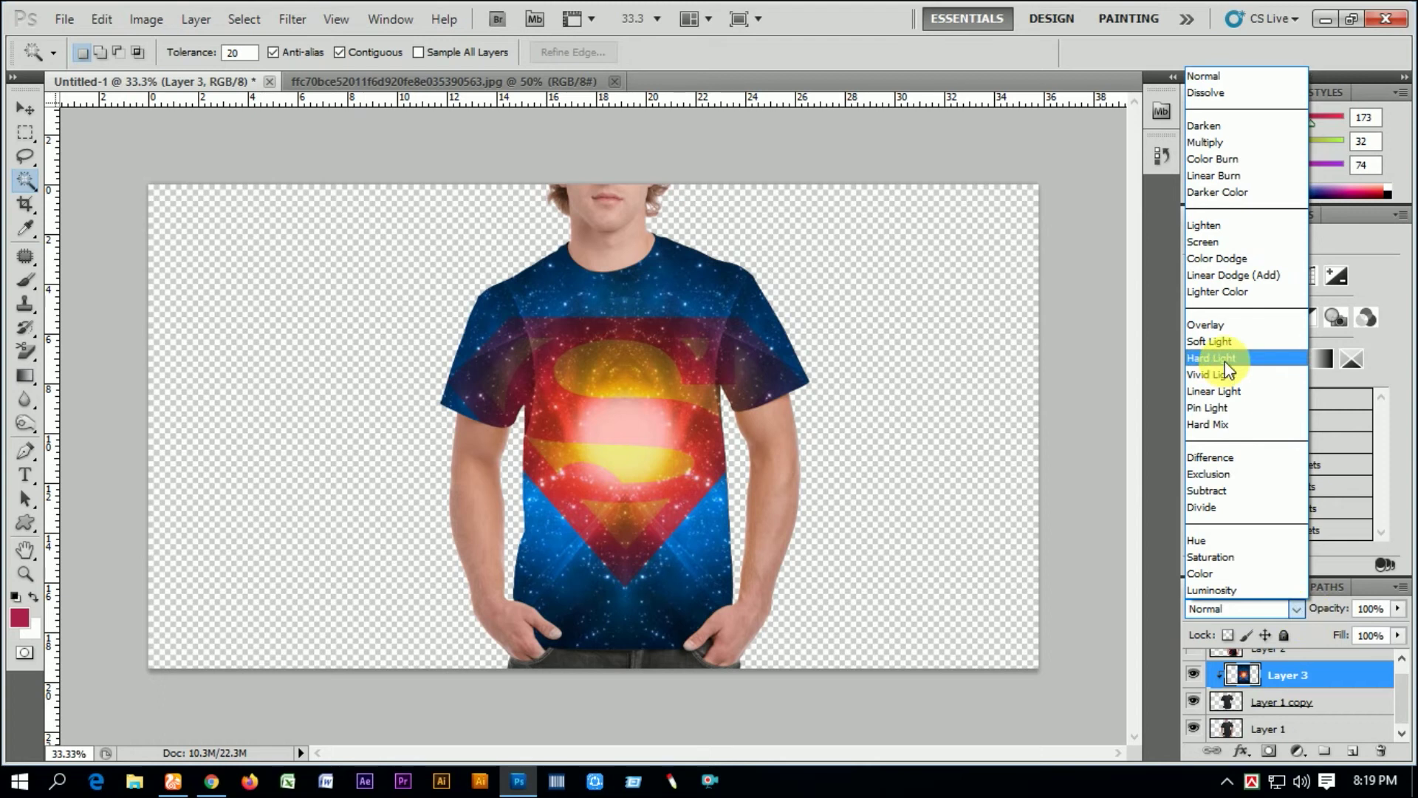
click(1225, 361)
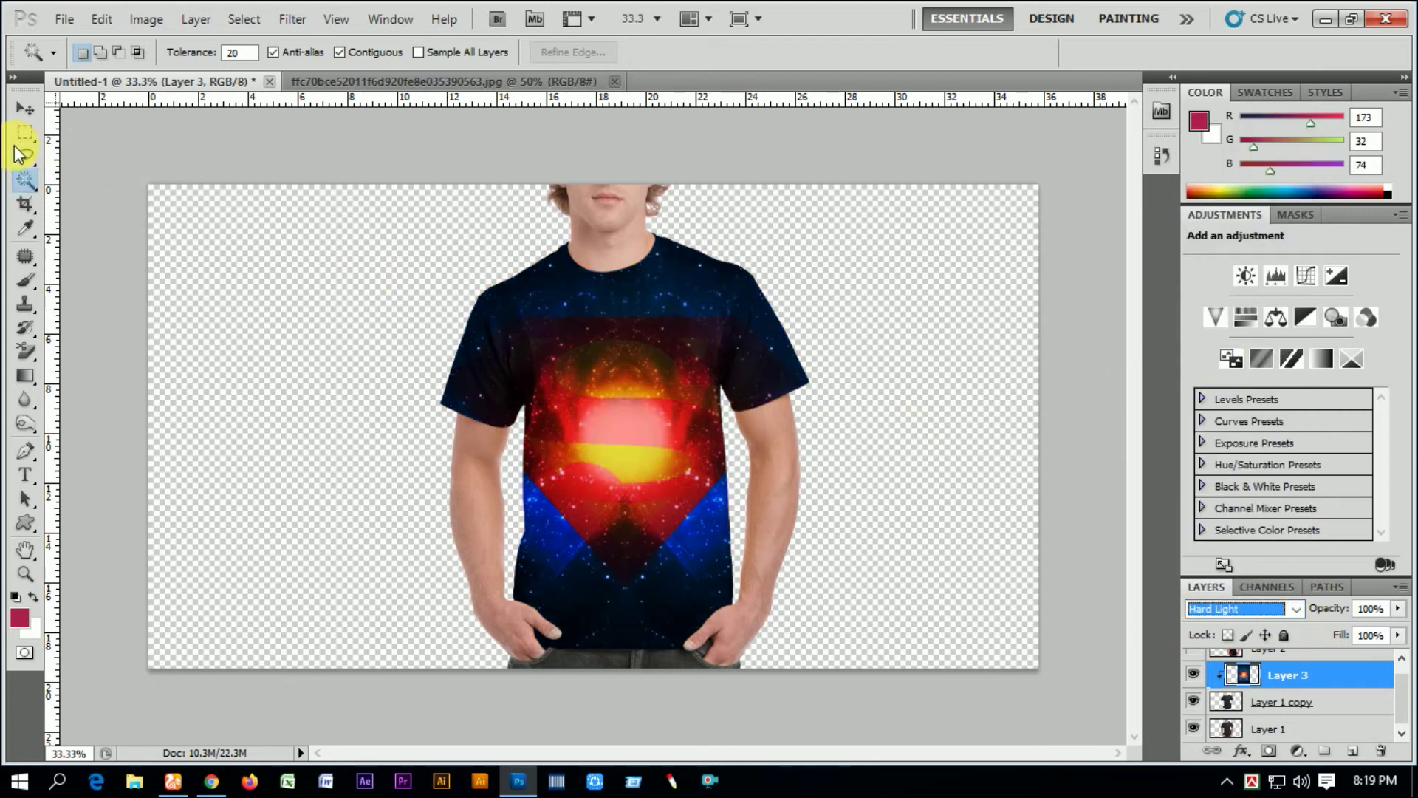
drag(25, 133, 96, 158)
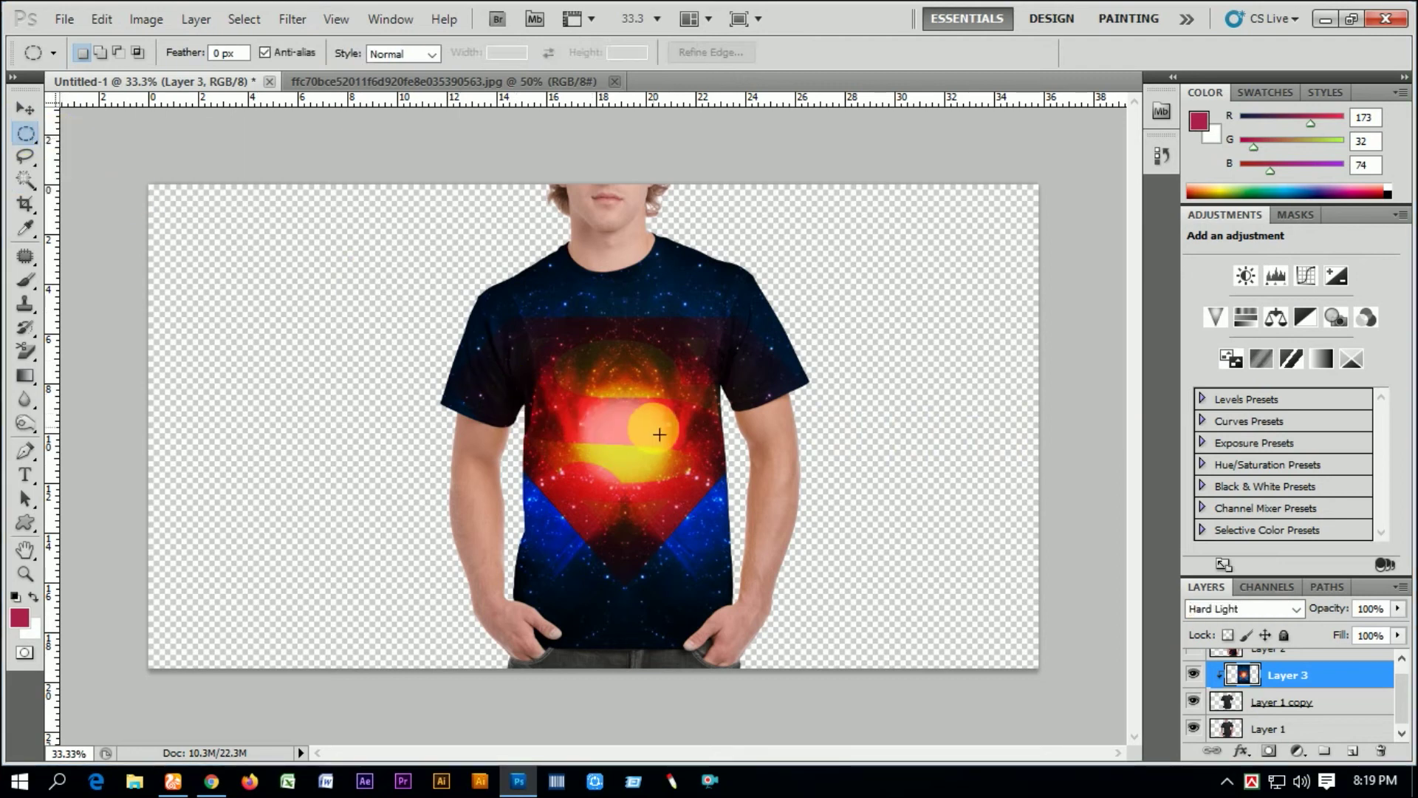
Draw an elliptical selection over the logo's glowing centre, feathered 50 px
drag(640, 442, 722, 495)
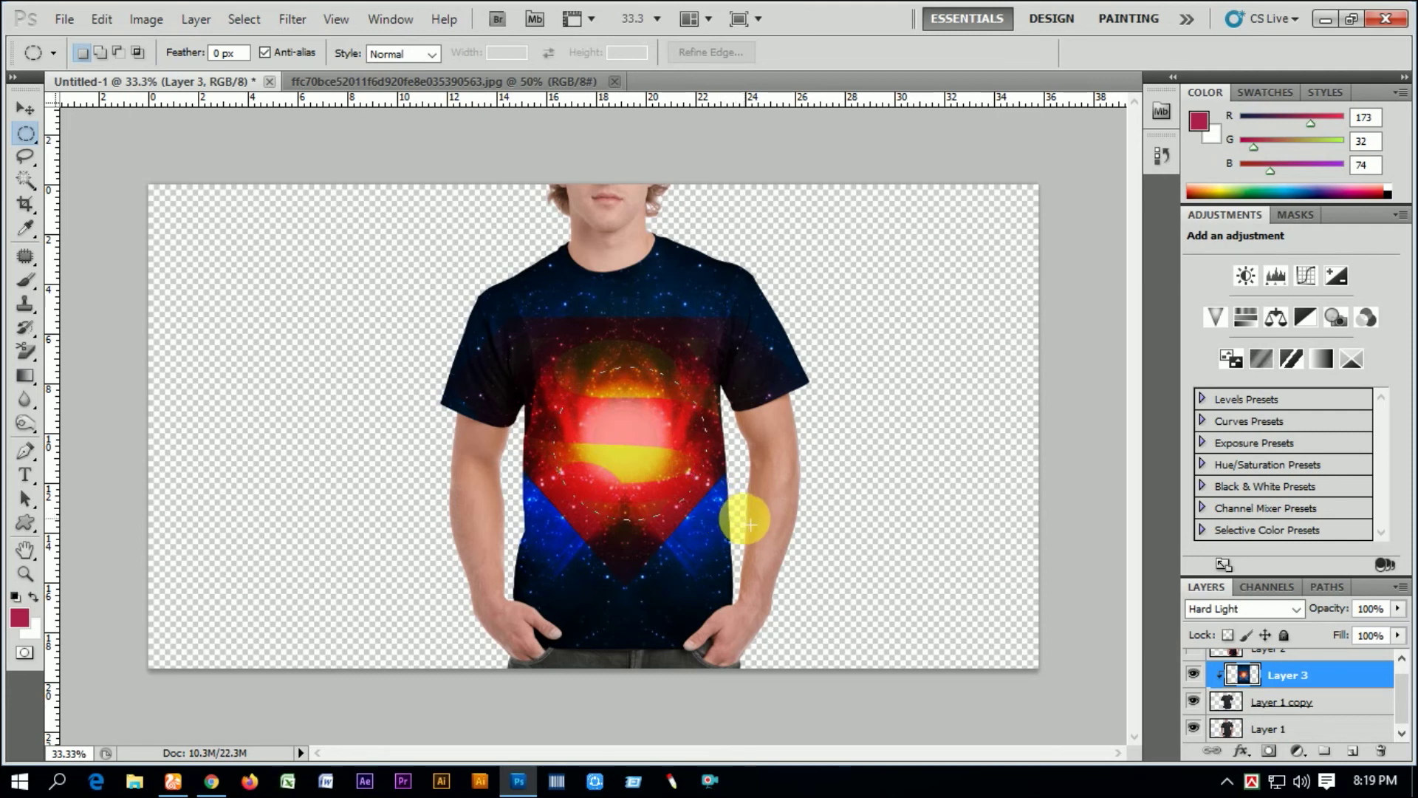
right_click(650, 443)
click(724, 126)
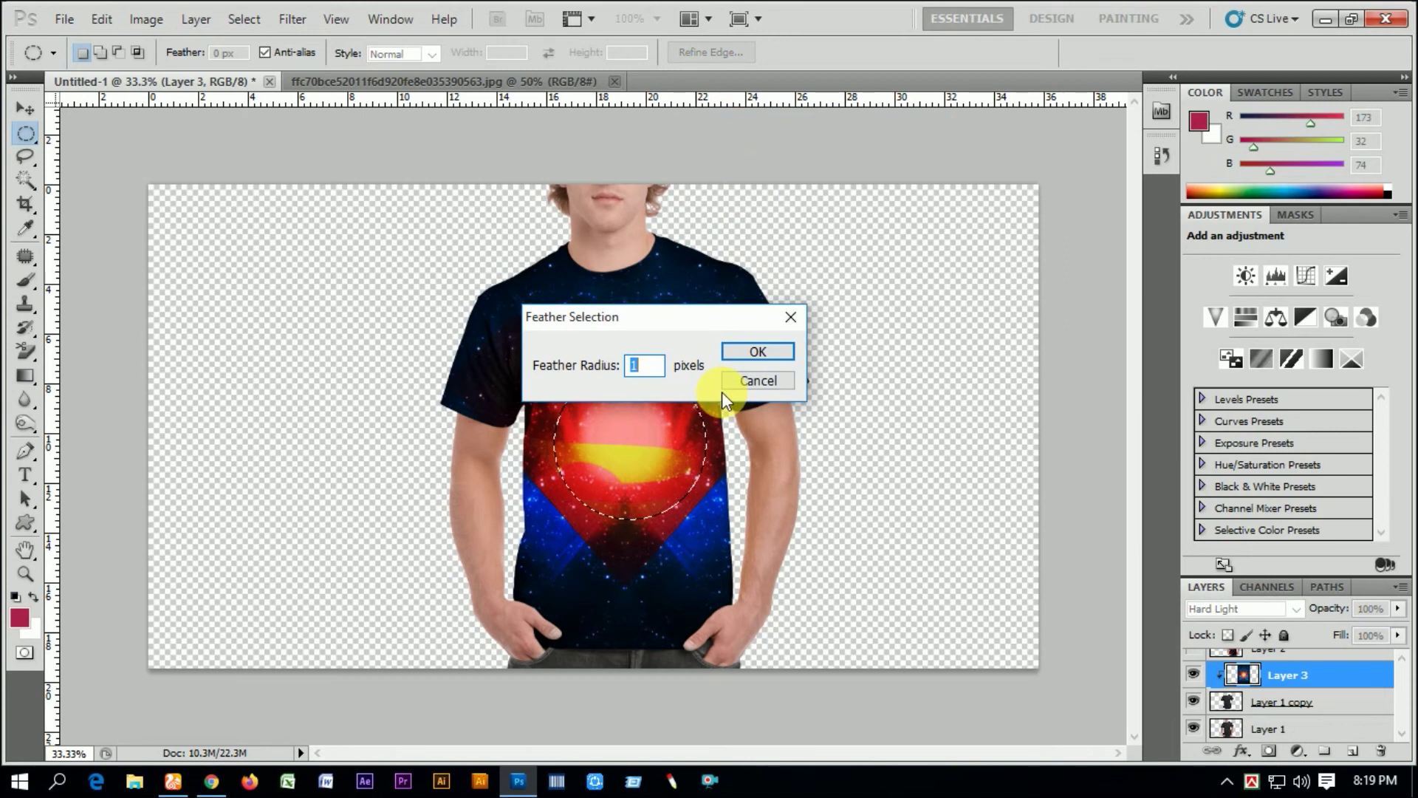
text(50)
key(Return)
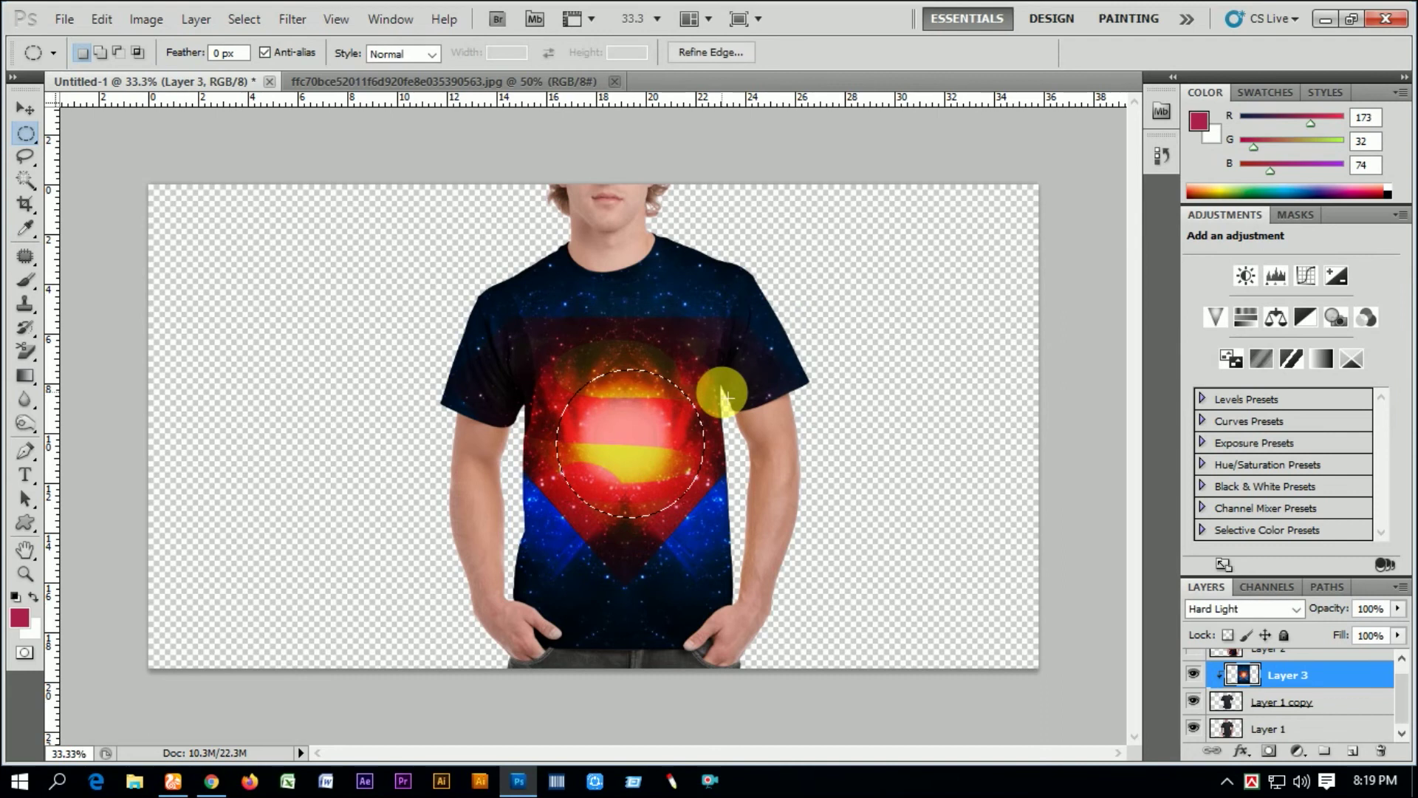
Darken the selected circle by pulling the Curves line down
key(ctrl+m)
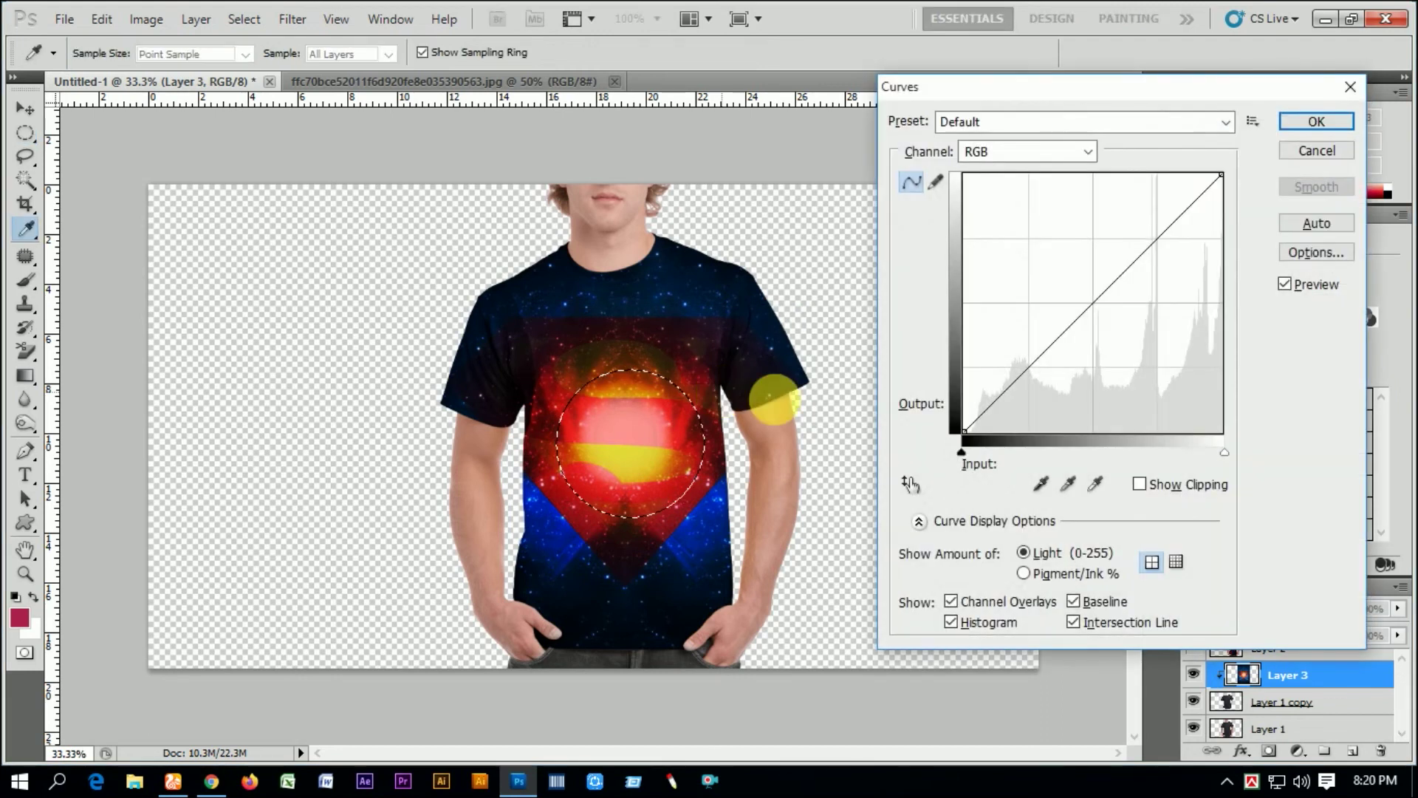
drag(1091, 319, 1106, 330)
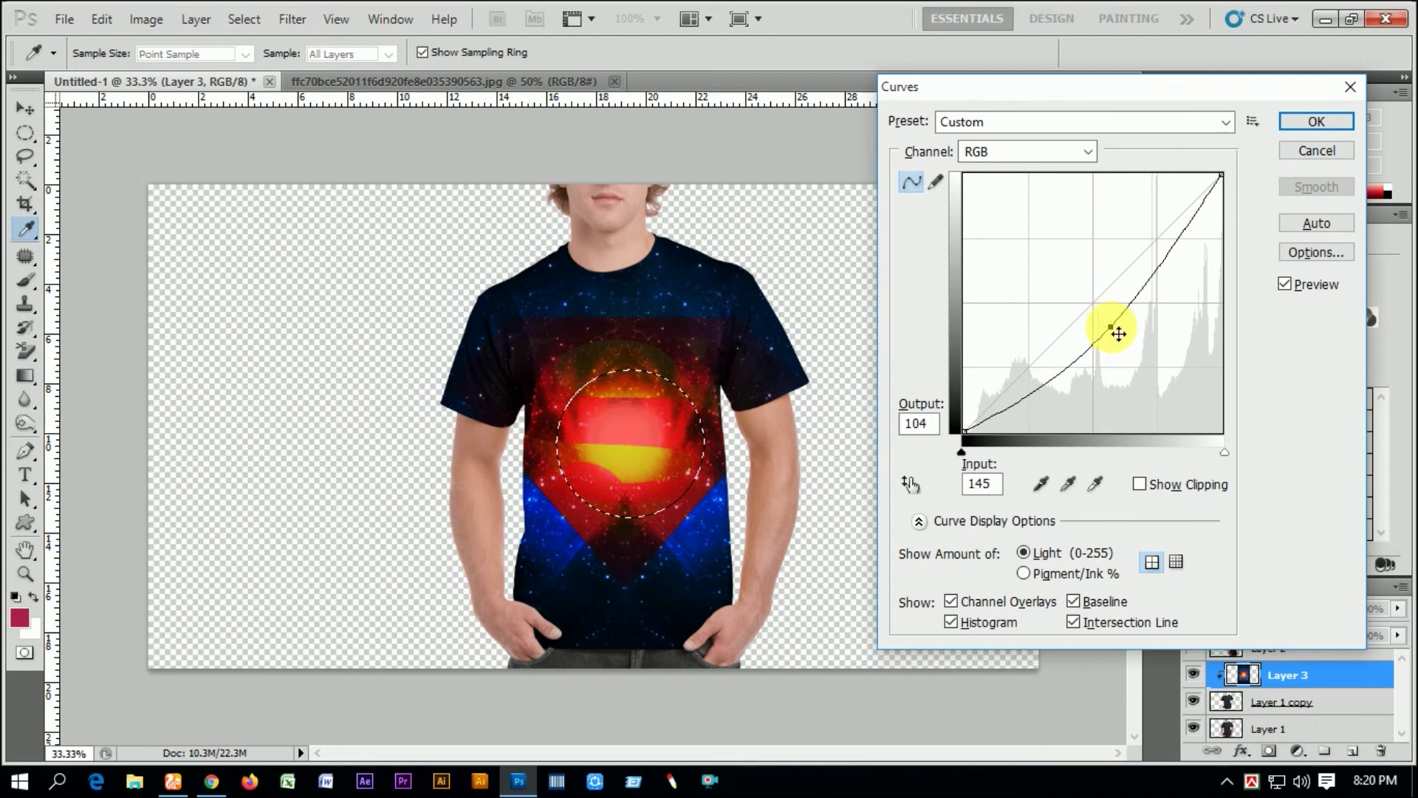
drag(1119, 334, 1126, 338)
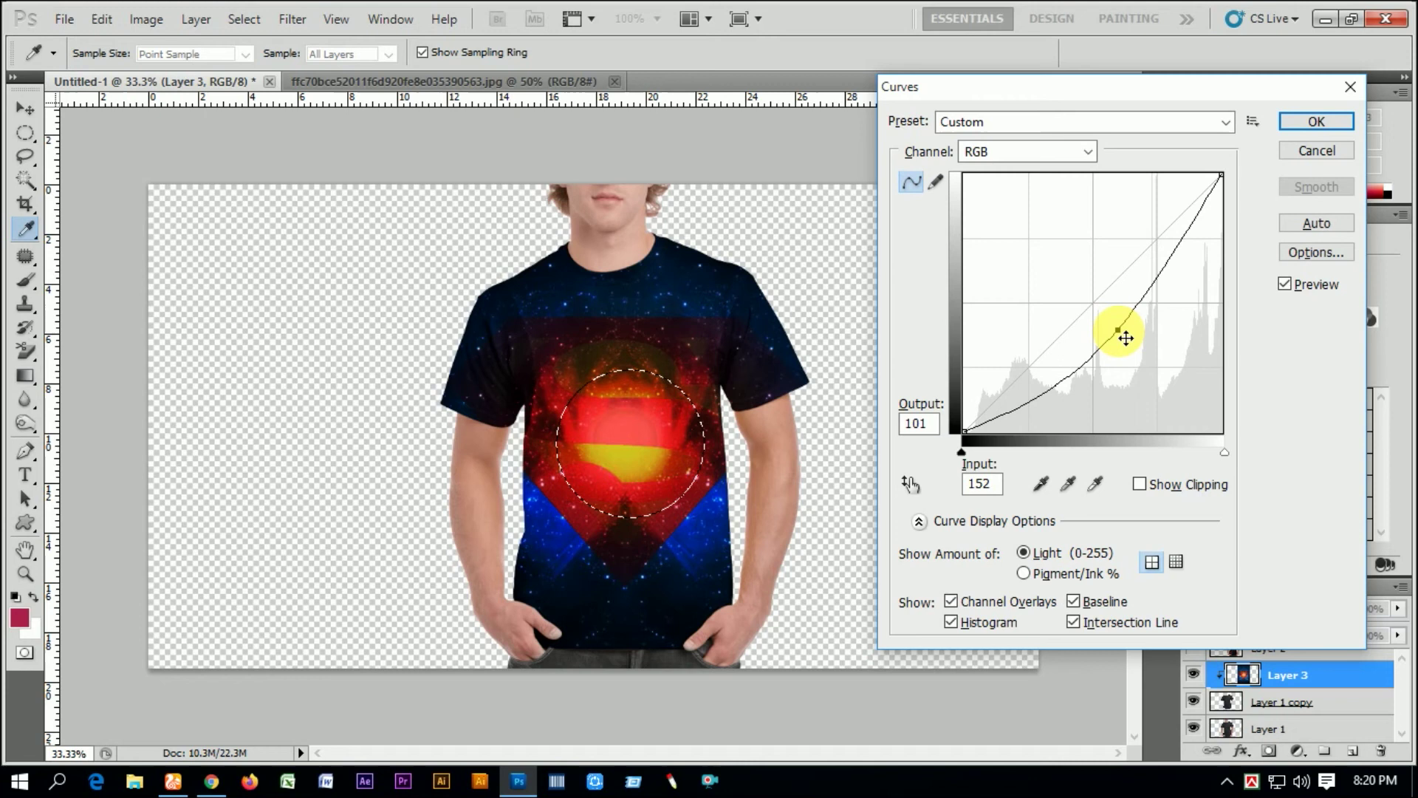
key(Return)
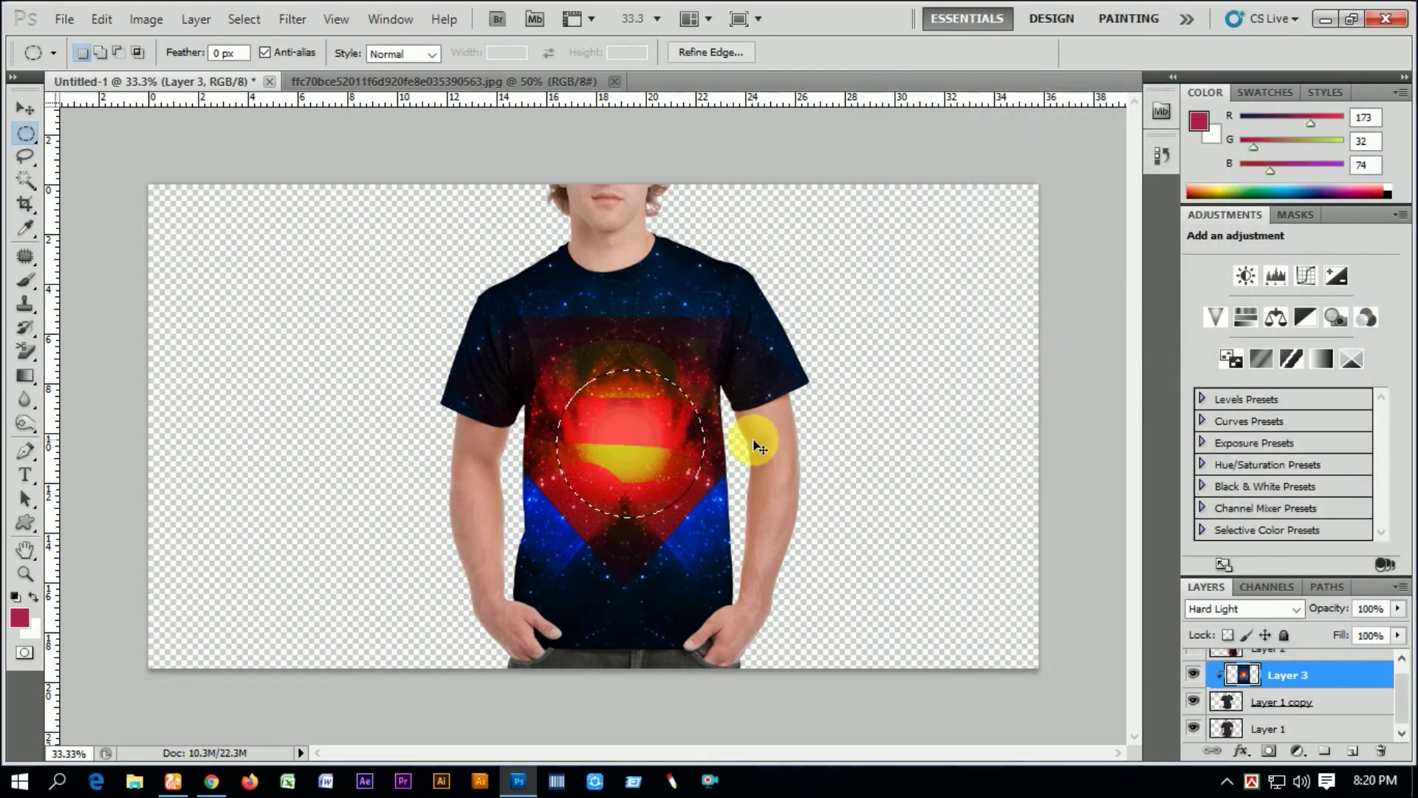
Invert the circle selection, raise the Curves line to brighten it, then deselect
right_click(644, 383)
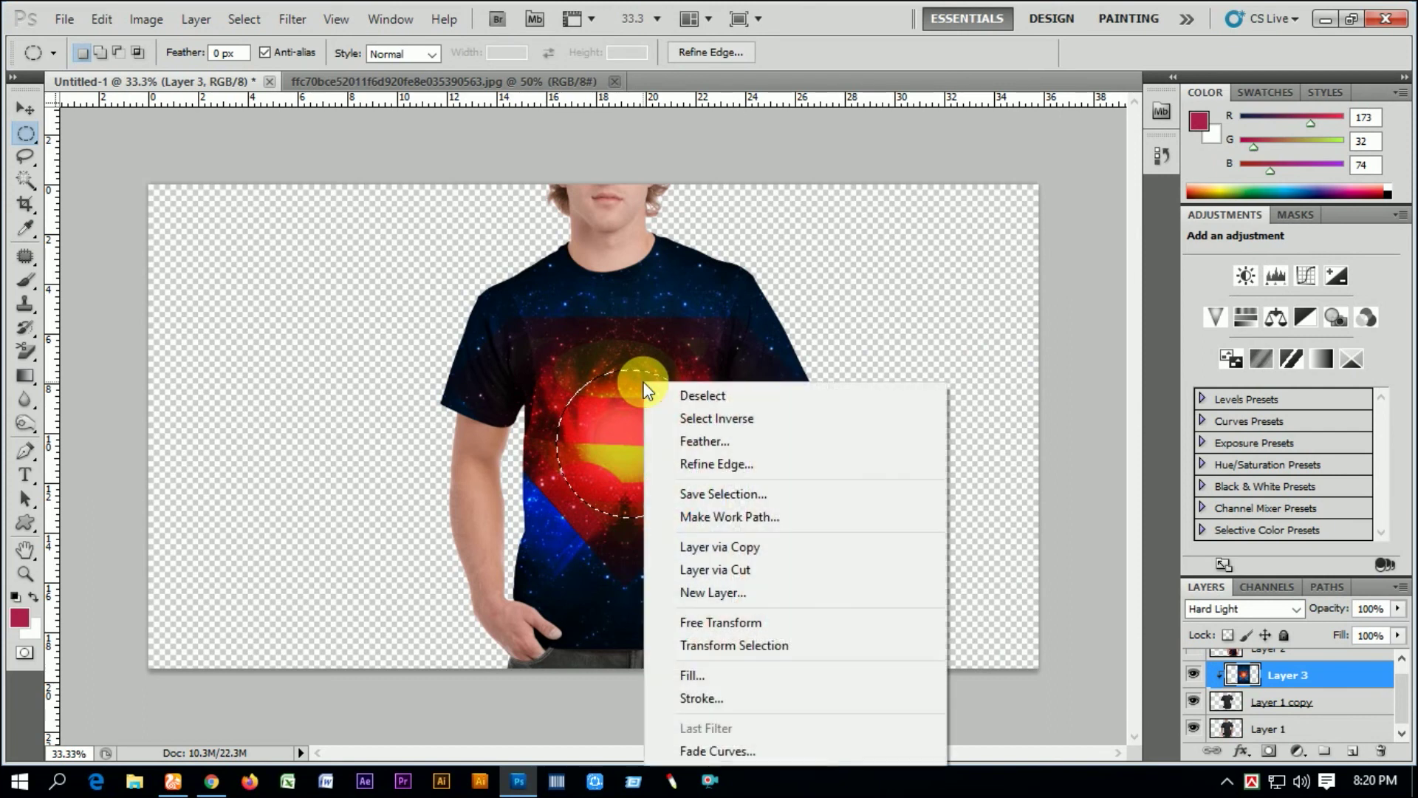
click(696, 419)
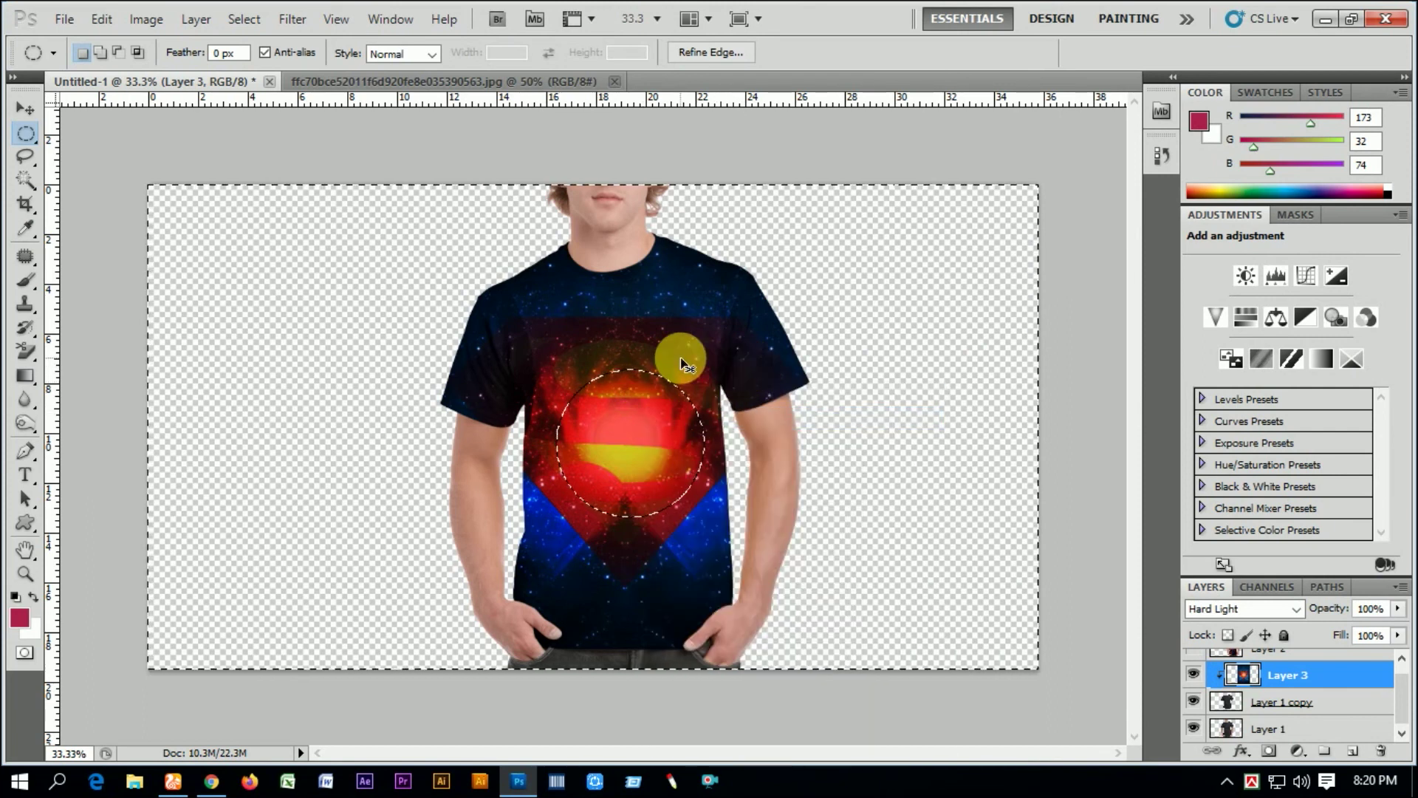
key(ctrl+m)
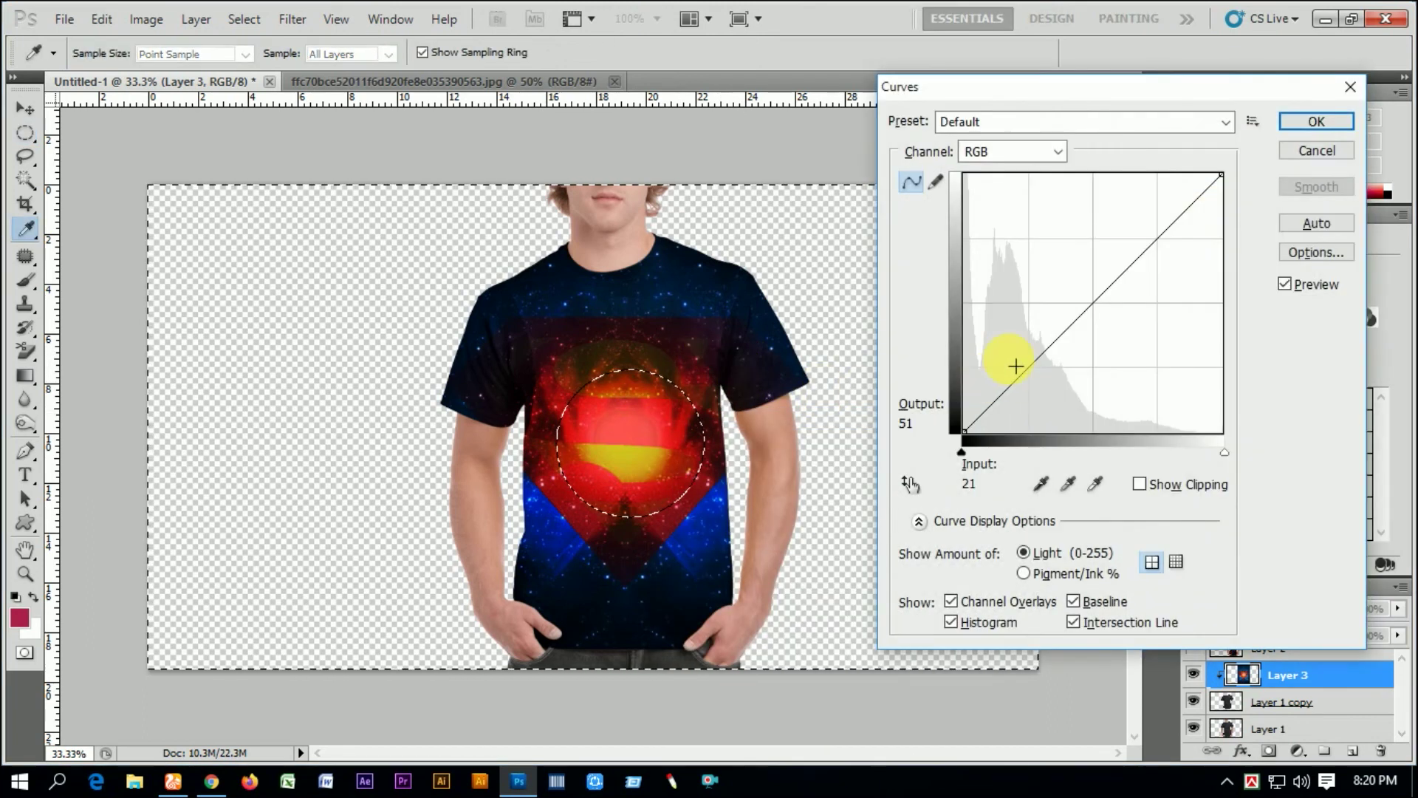
drag(1086, 318, 1077, 277)
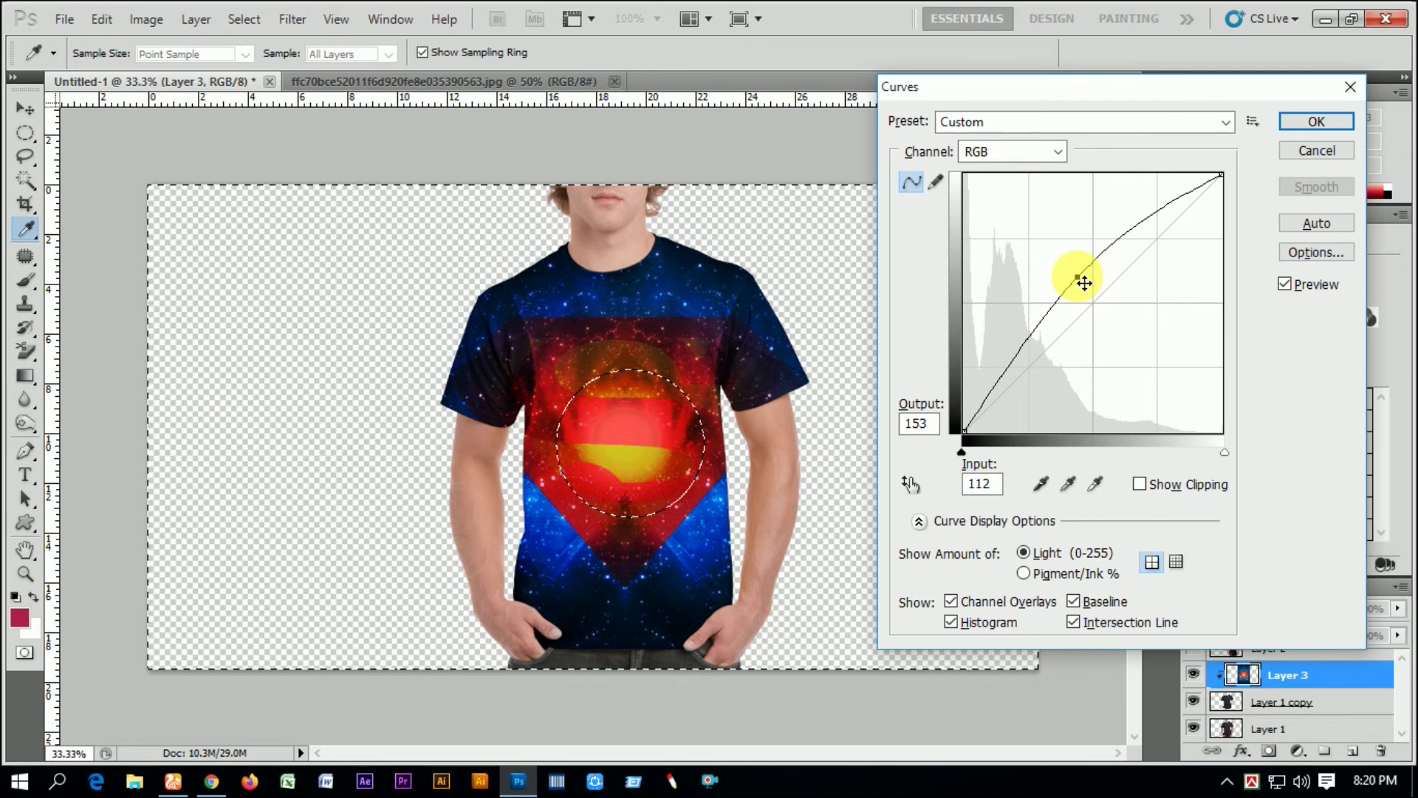
drag(1084, 283, 1076, 279)
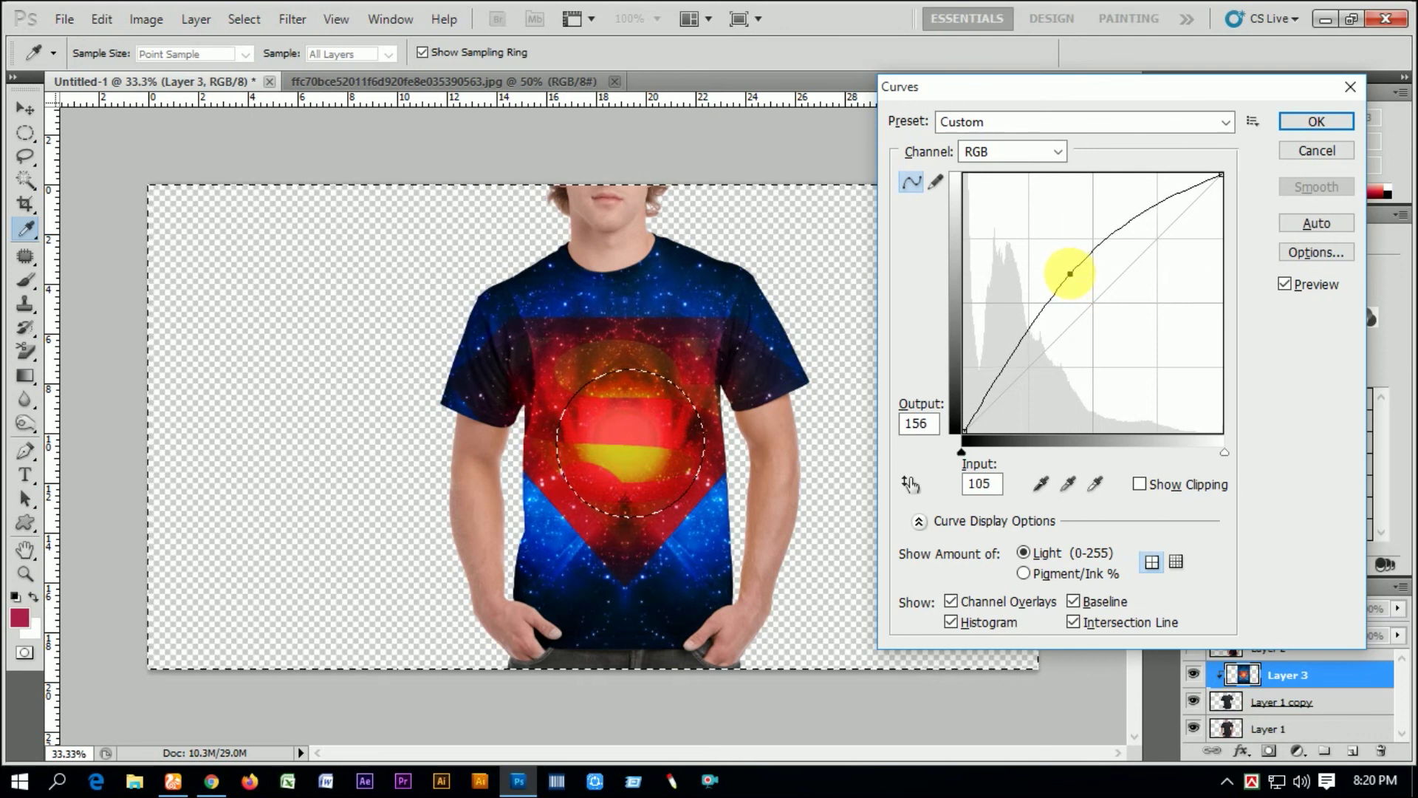
key(Return)
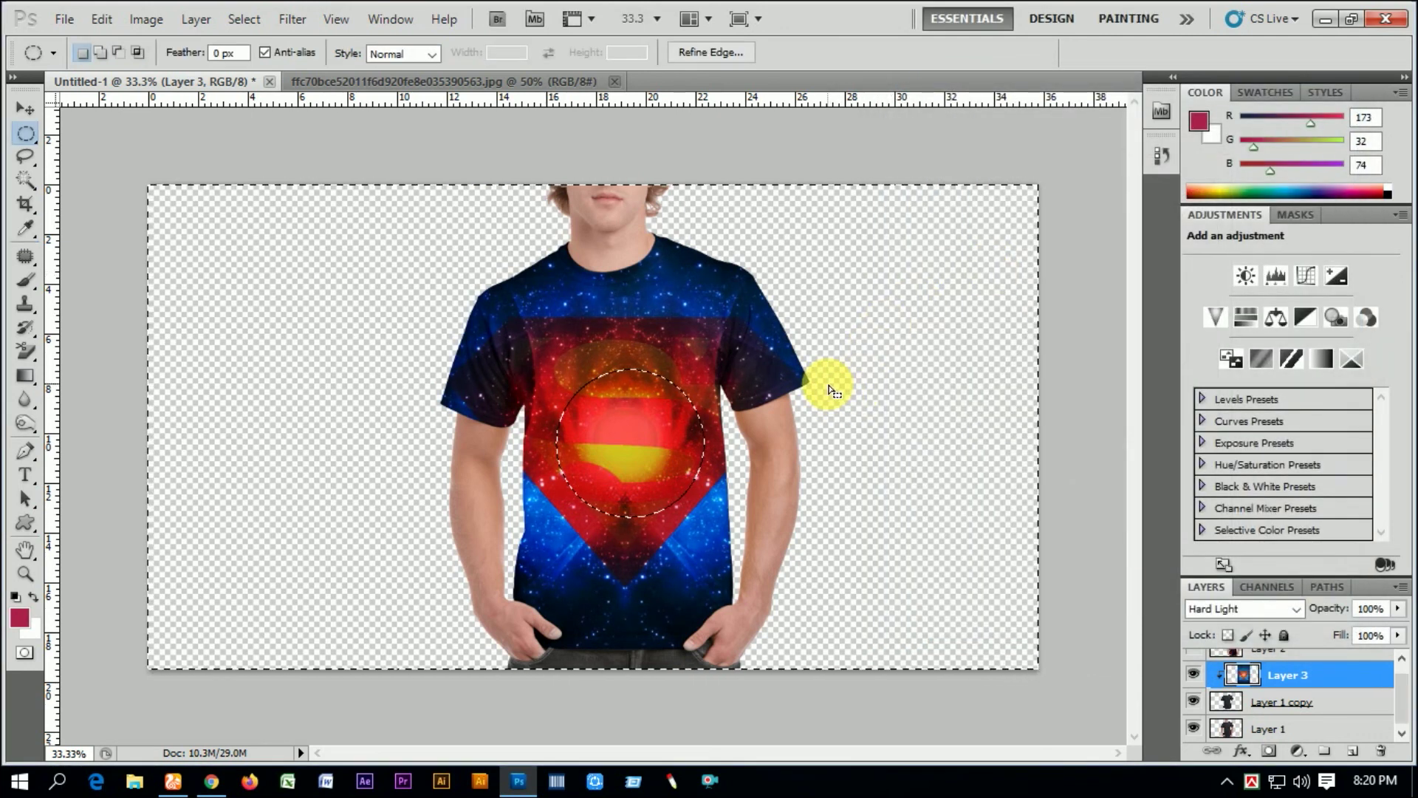
key(ctrl+d)
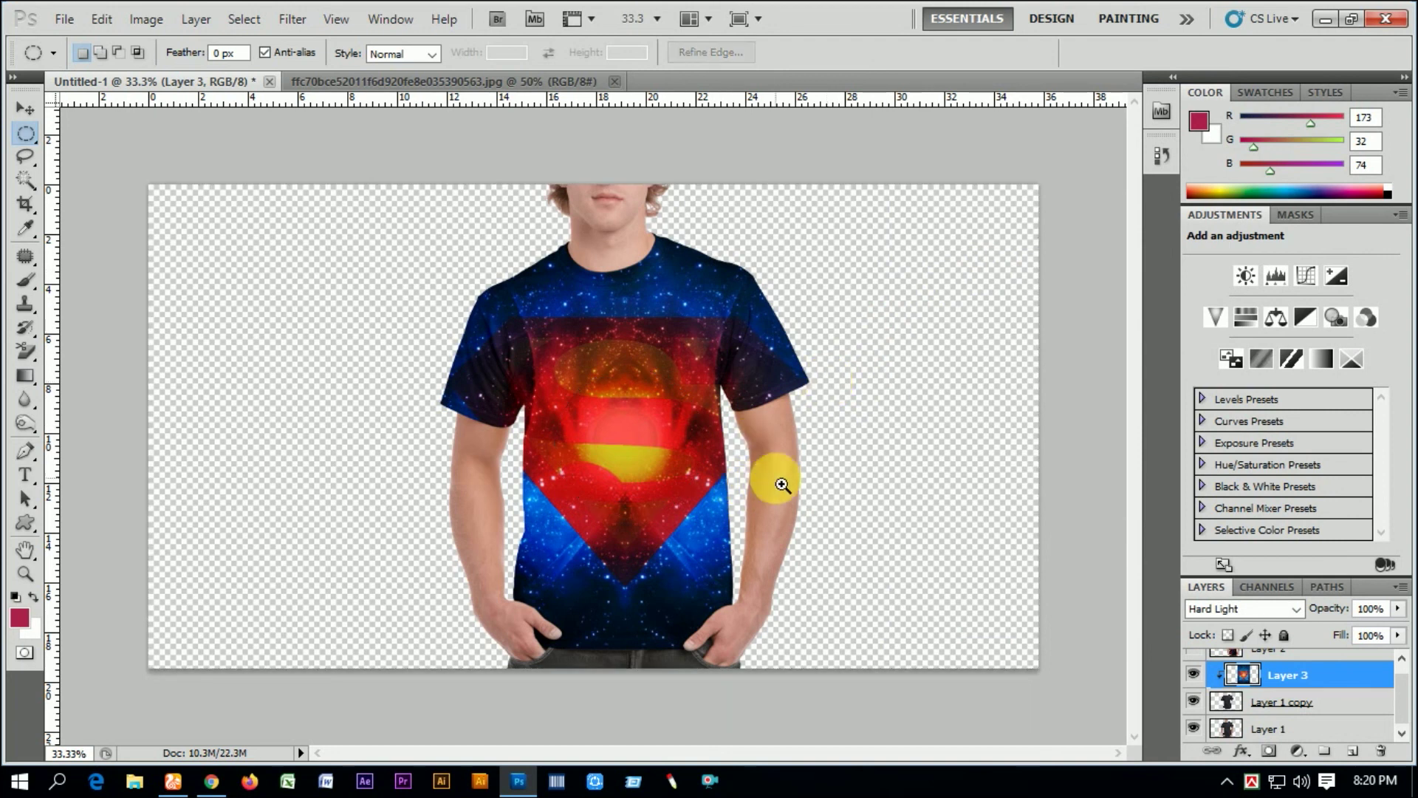
click(782, 484)
alt+click(783, 469)
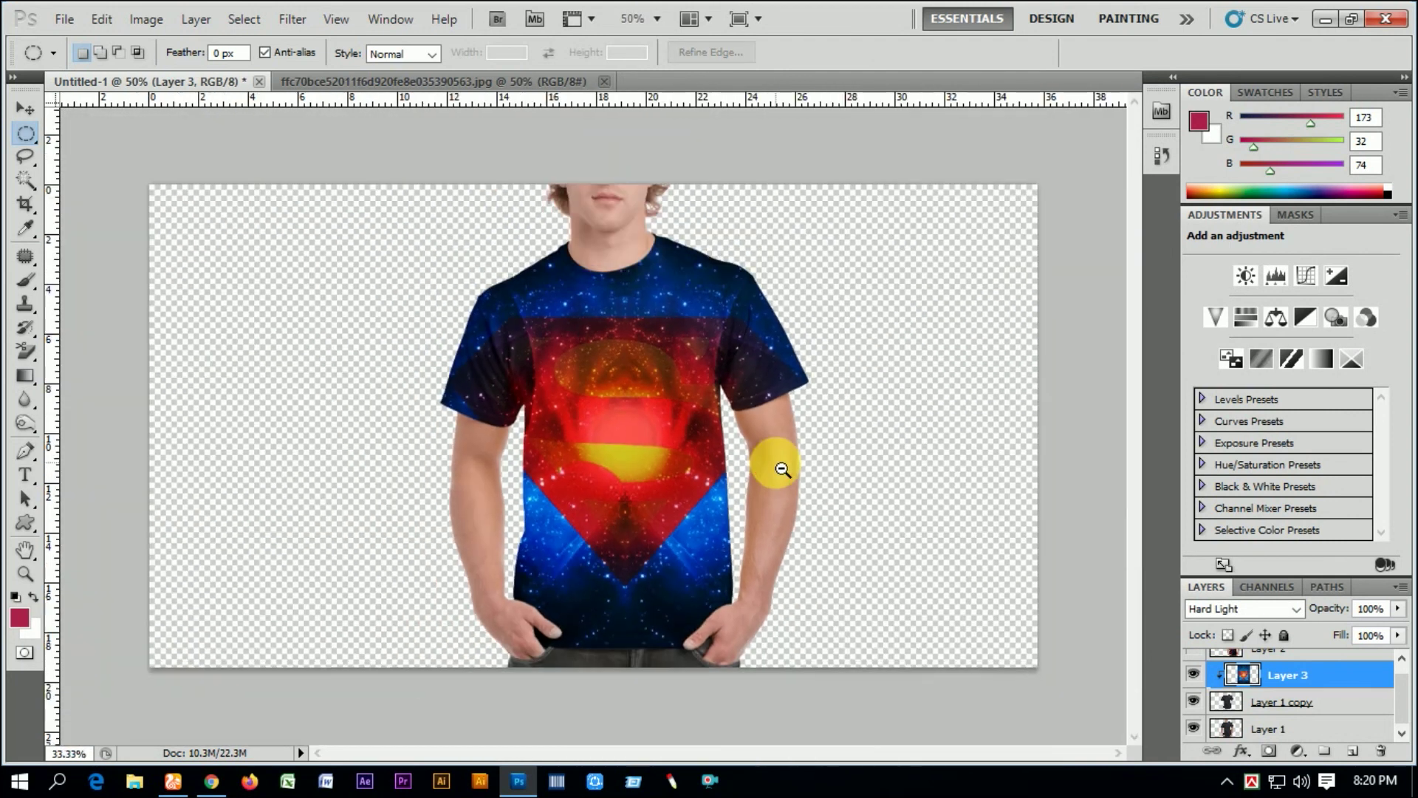